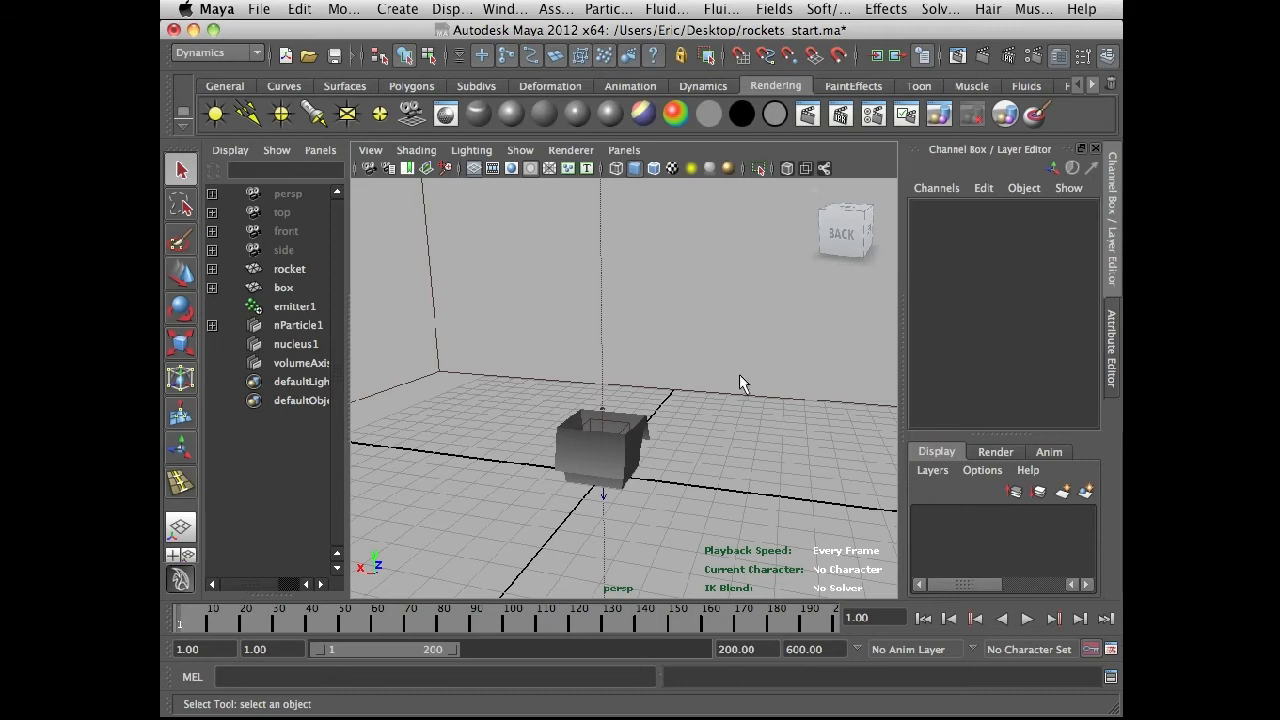
Examine the open box model at the grid's centre from several angles and distances.
alt+drag(691, 371, 704, 398)
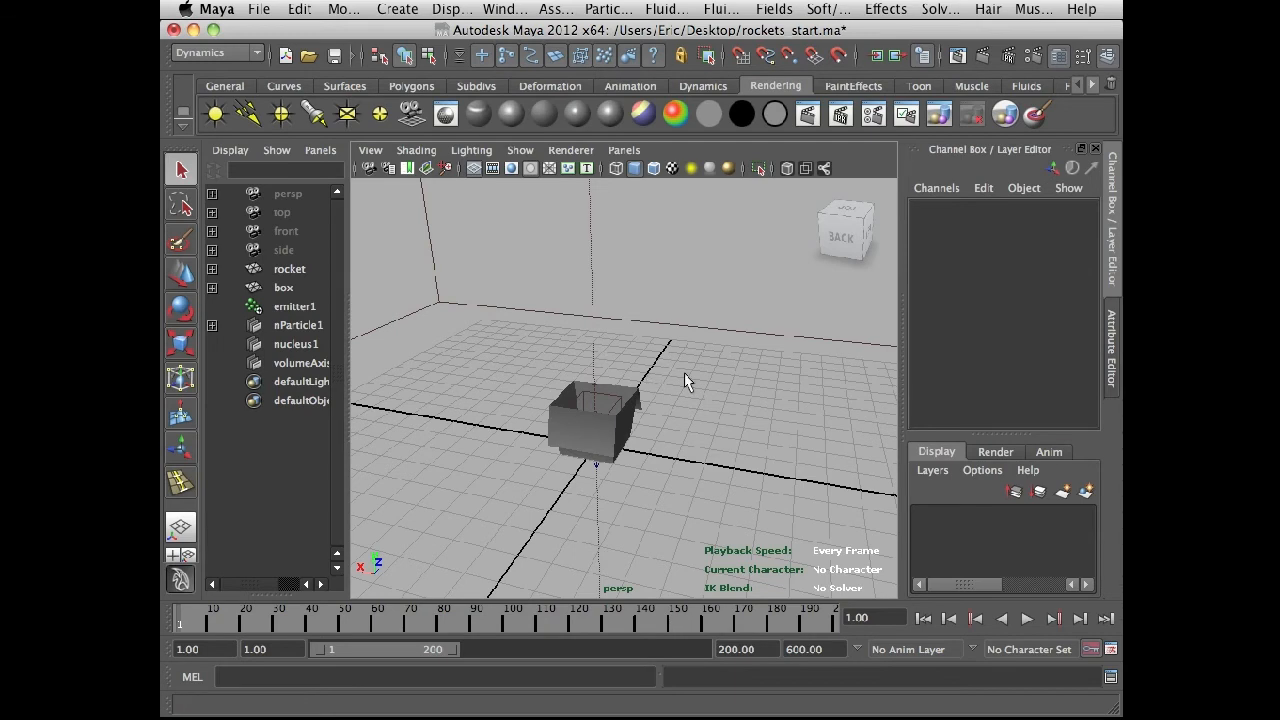
mouse_move(687, 393)
alt+mouse_down()
mouse_move(674, 434)
mouse_move(684, 404)
alt+mouse_up()
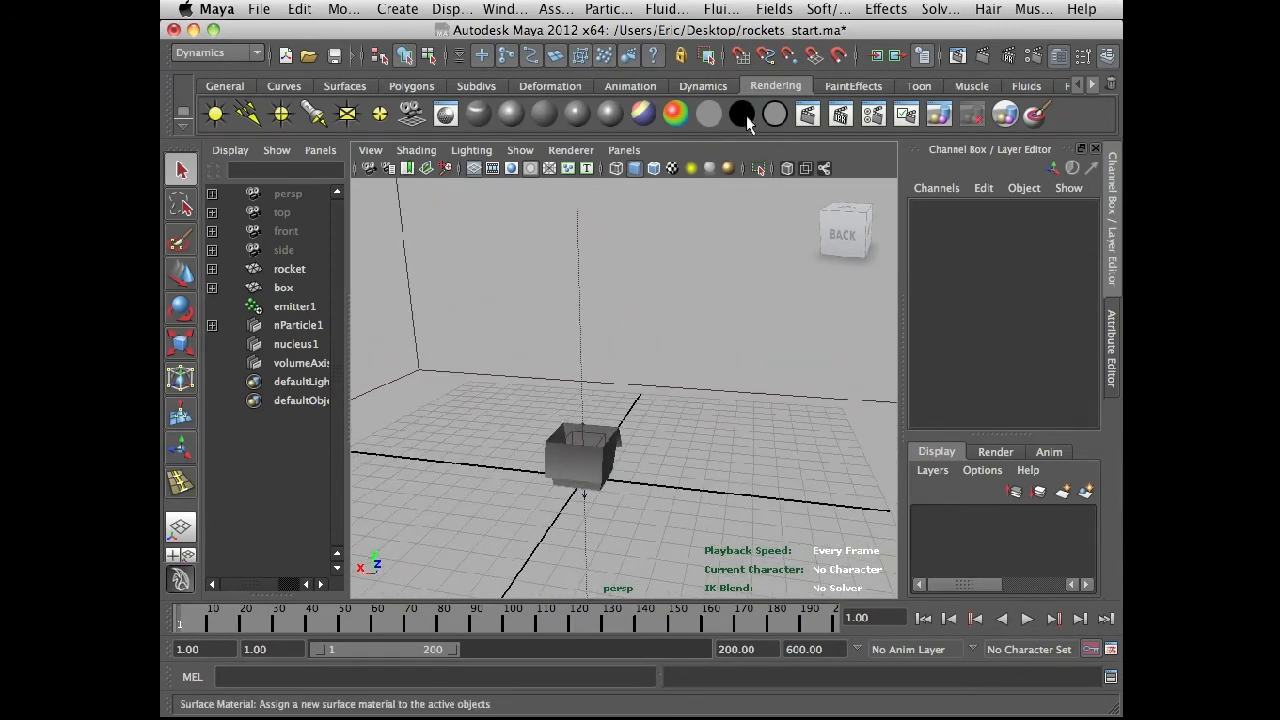
alt+middle_drag(660, 412, 671, 374)
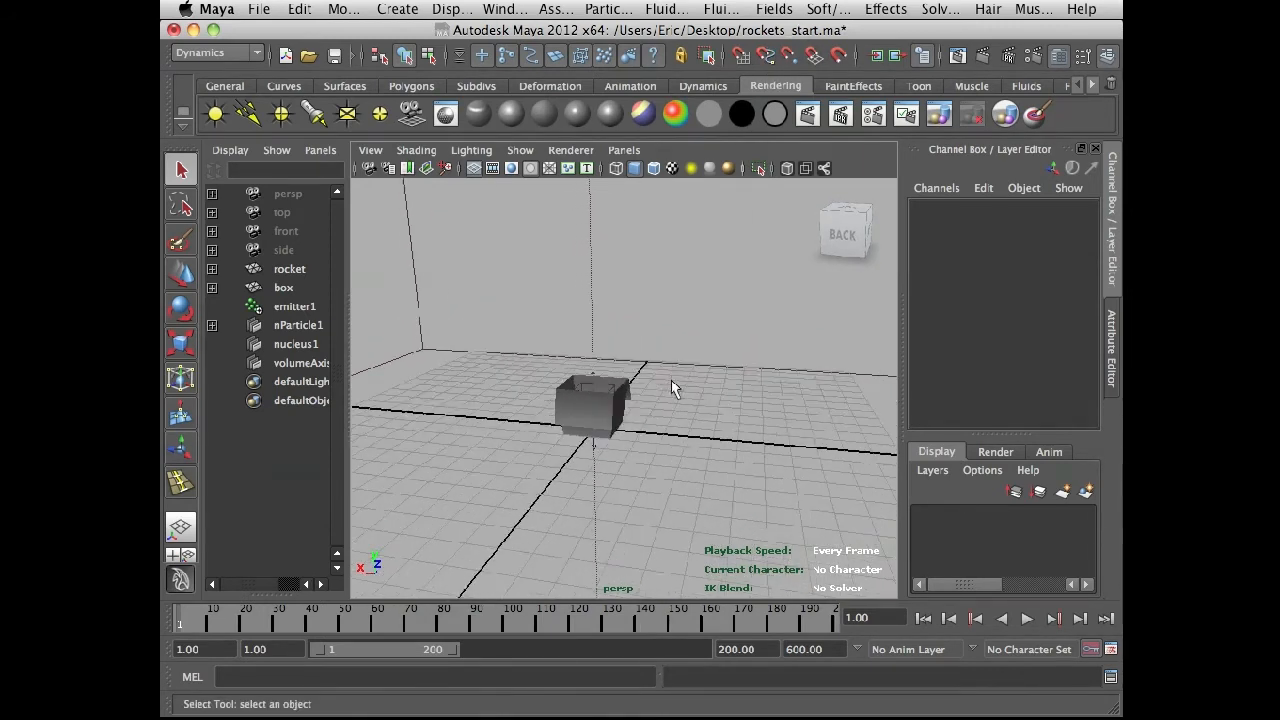
alt+drag(671, 374, 670, 403)
alt+right_drag(670, 403, 790, 440)
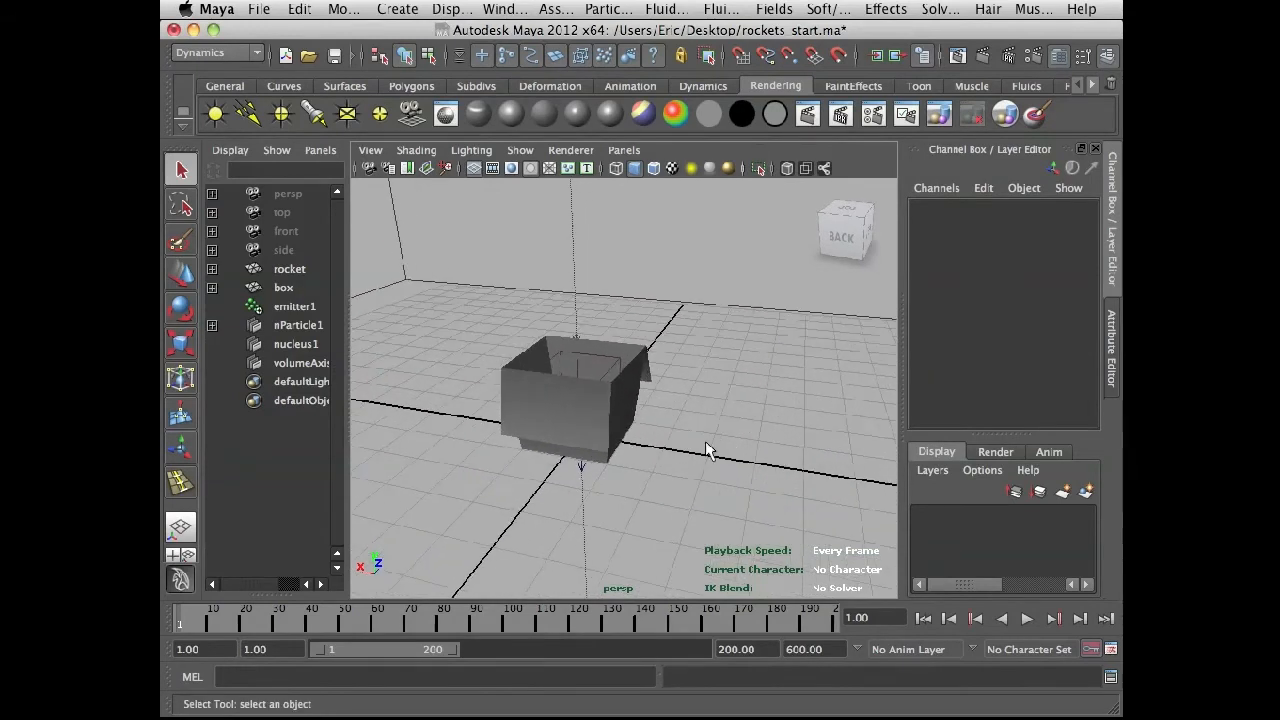
click(588, 412)
alt+right_drag(683, 443, 593, 446)
alt+drag(593, 446, 575, 437)
alt+middle_drag(631, 449, 584, 467)
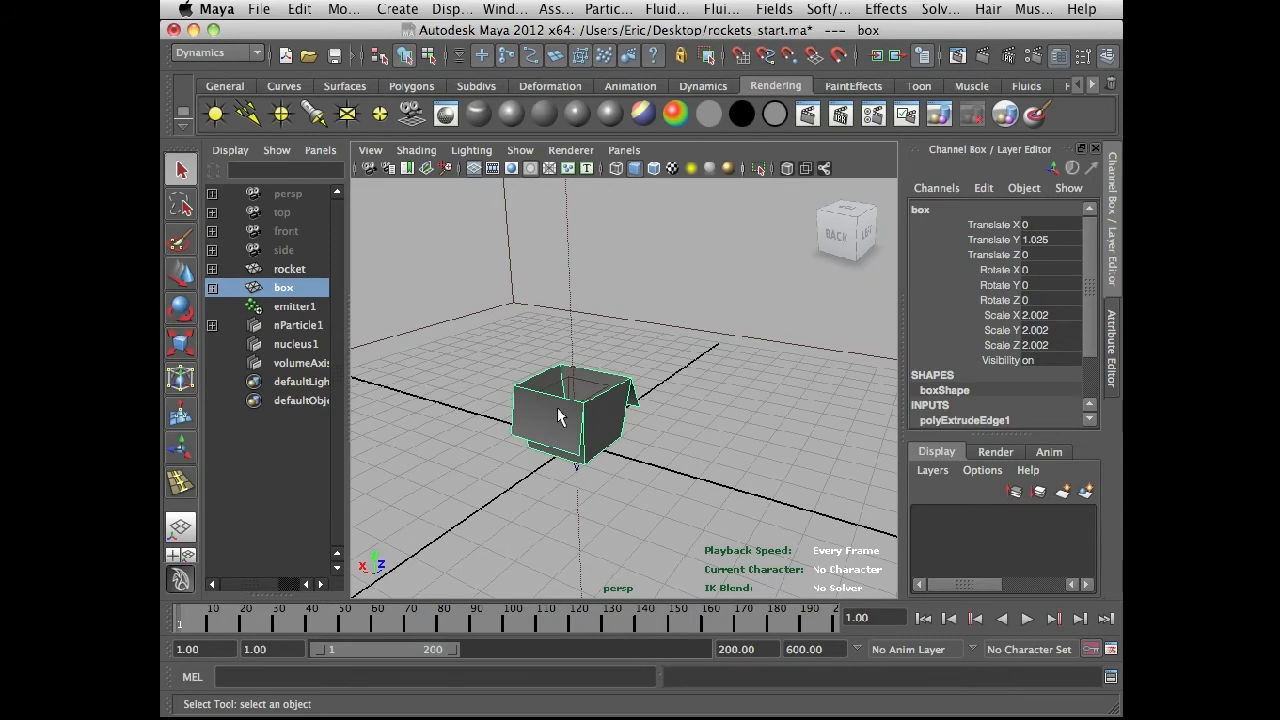
alt+middle_drag(662, 390, 684, 428)
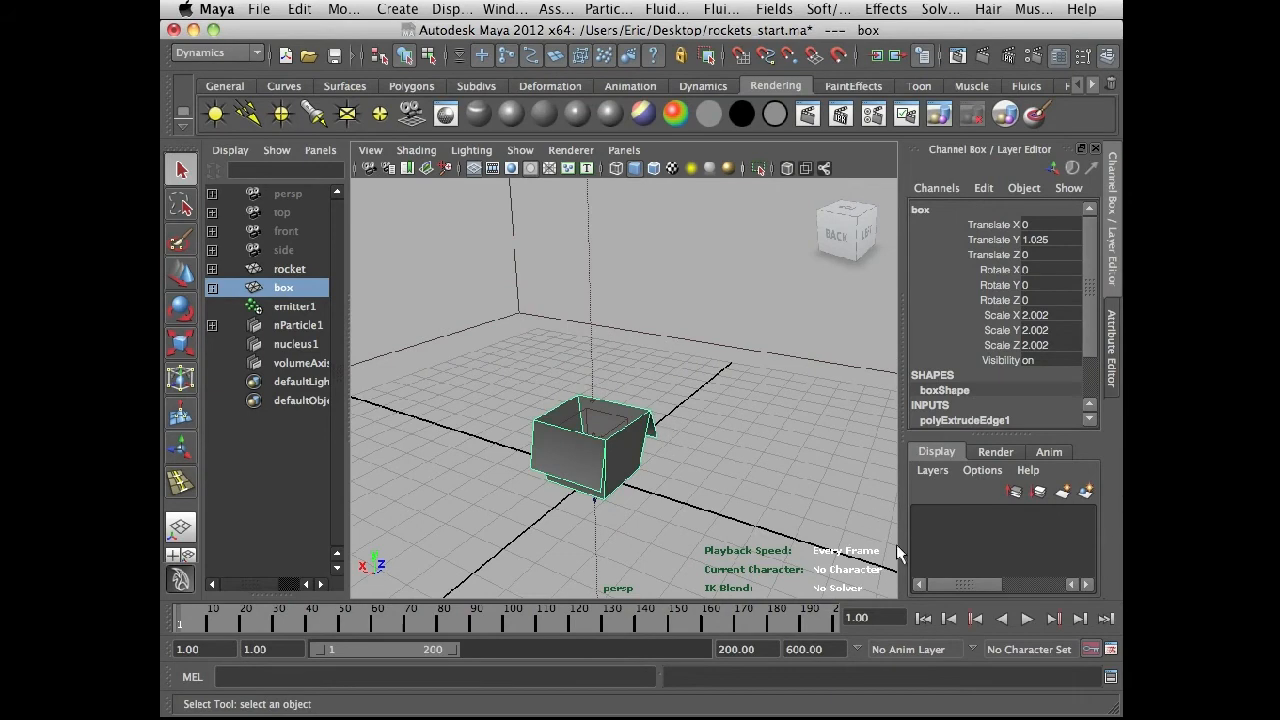
Play the particle simulation, stop it, and view the particles emitted from the box across the whole scene.
click(1026, 618)
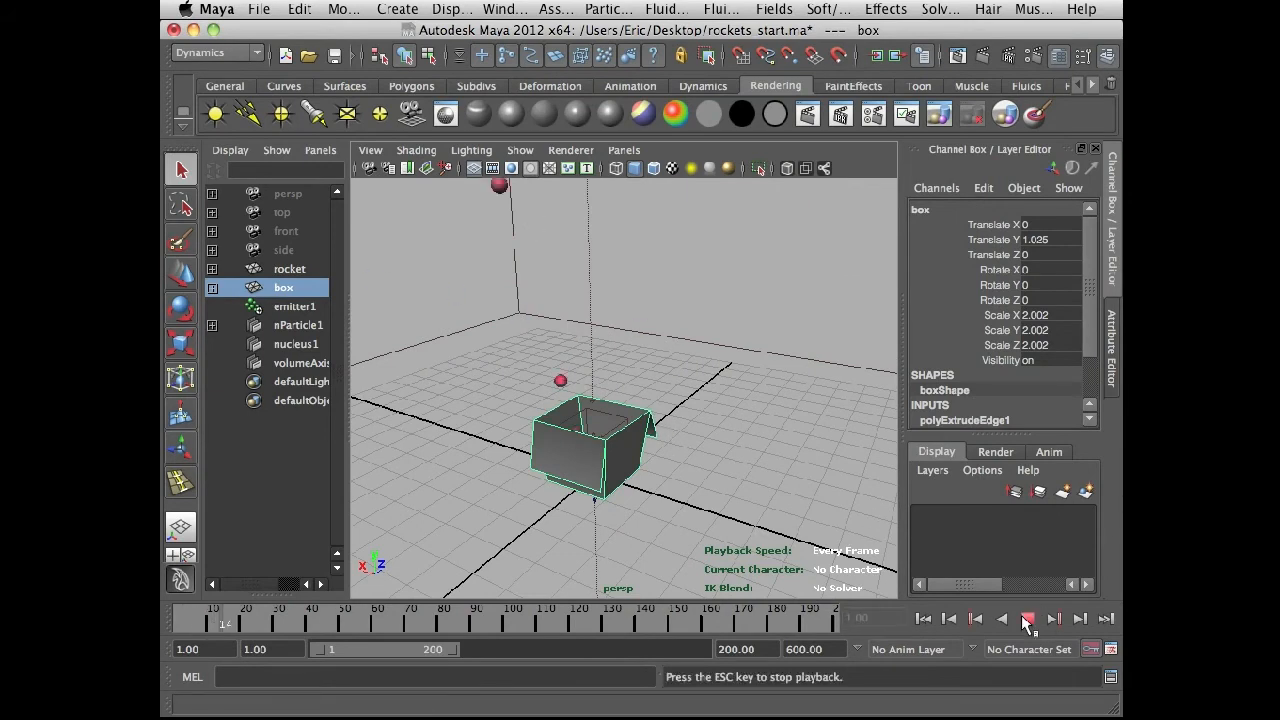
alt+right_drag(706, 482, 423, 440)
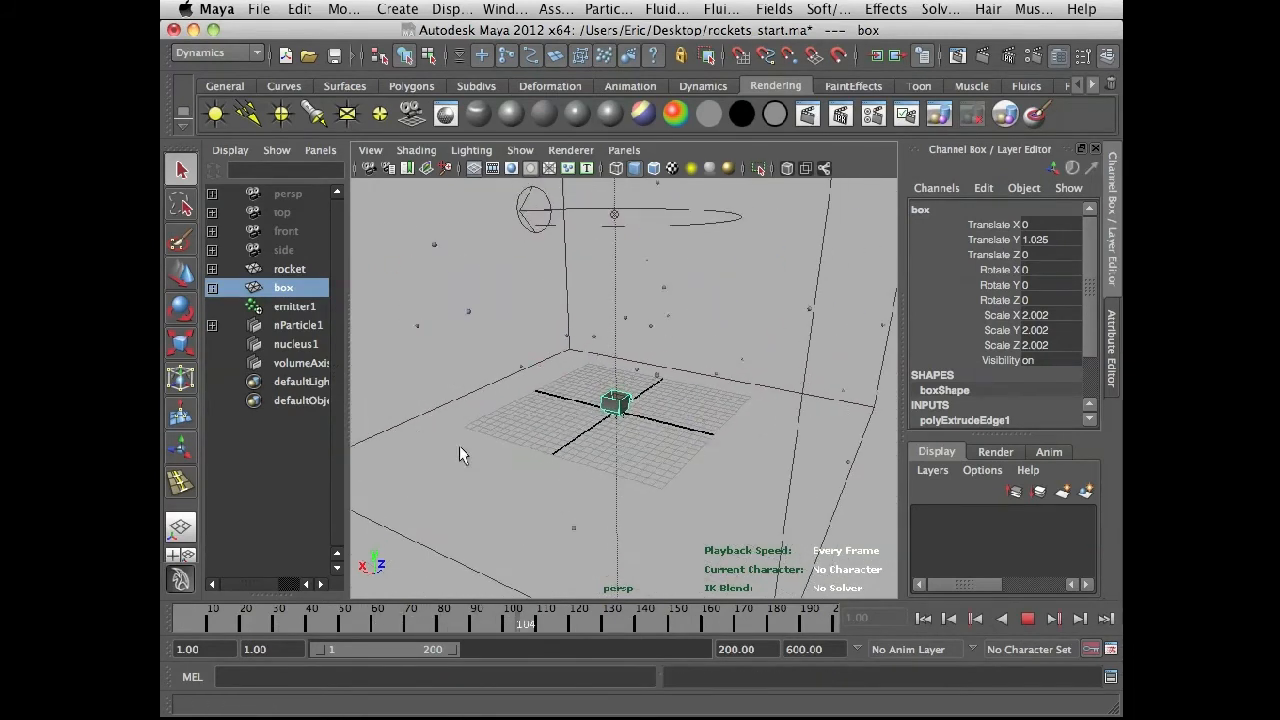
click(1027, 618)
alt+drag(659, 468, 748, 423)
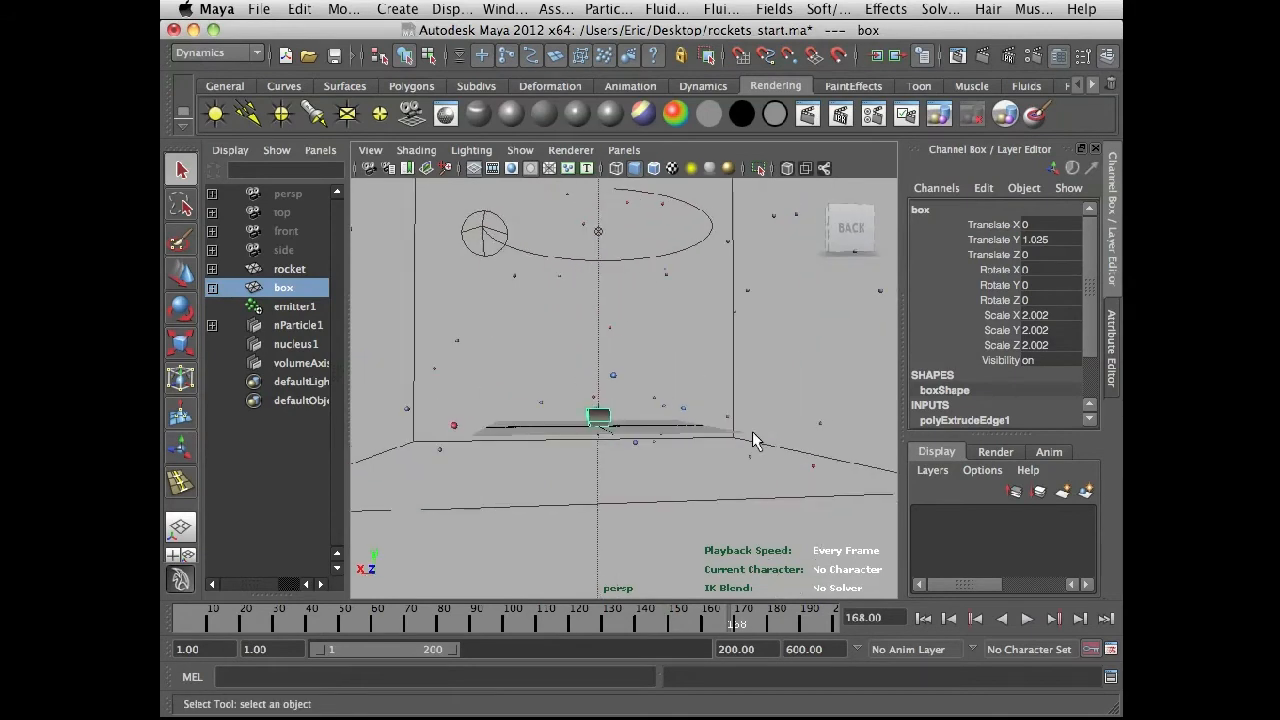
Select the volume axis field and review its volume speed and turbulence attributes.
click(755, 511)
alt+drag(755, 511, 557, 462)
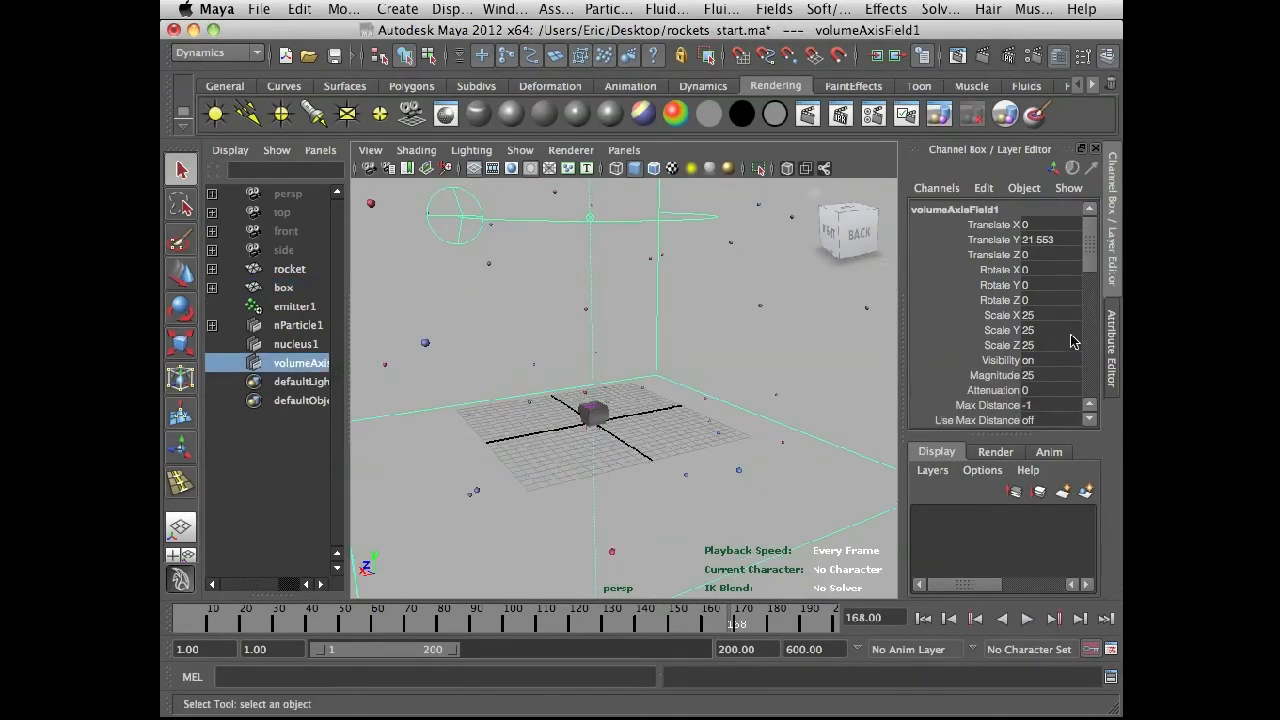
click(1113, 342)
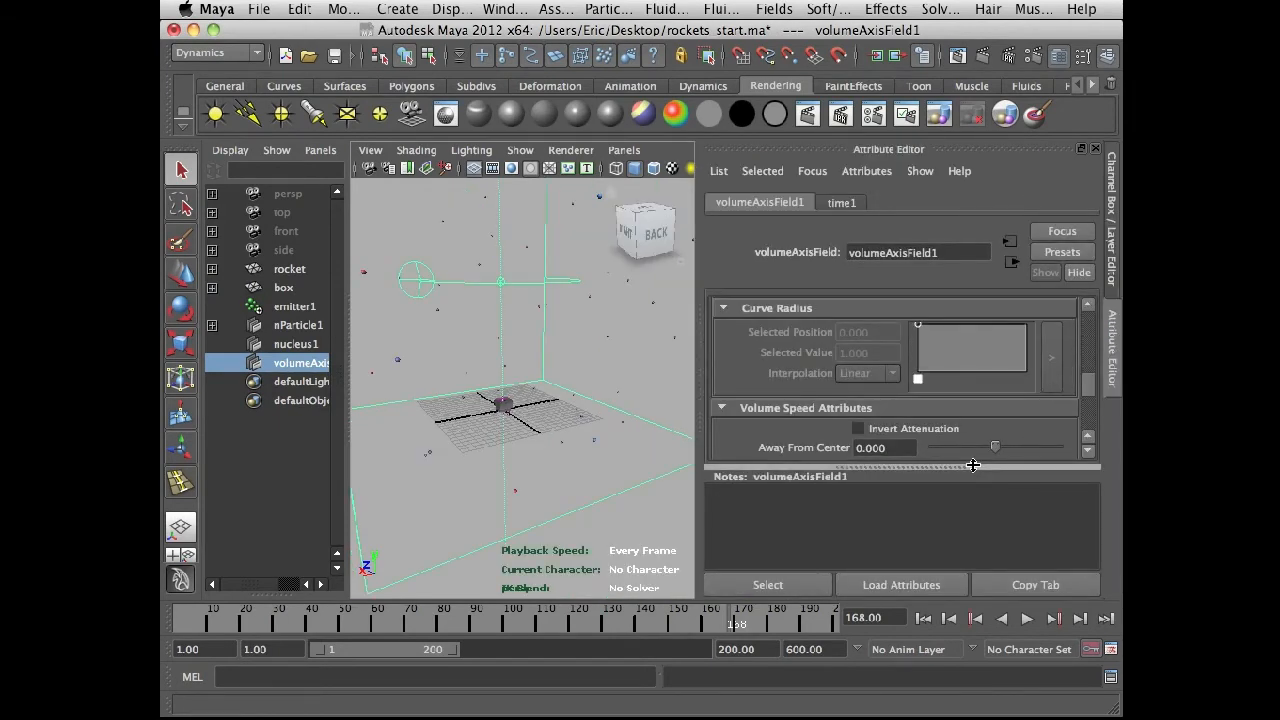
drag(973, 465, 970, 570)
drag(1085, 454, 1074, 500)
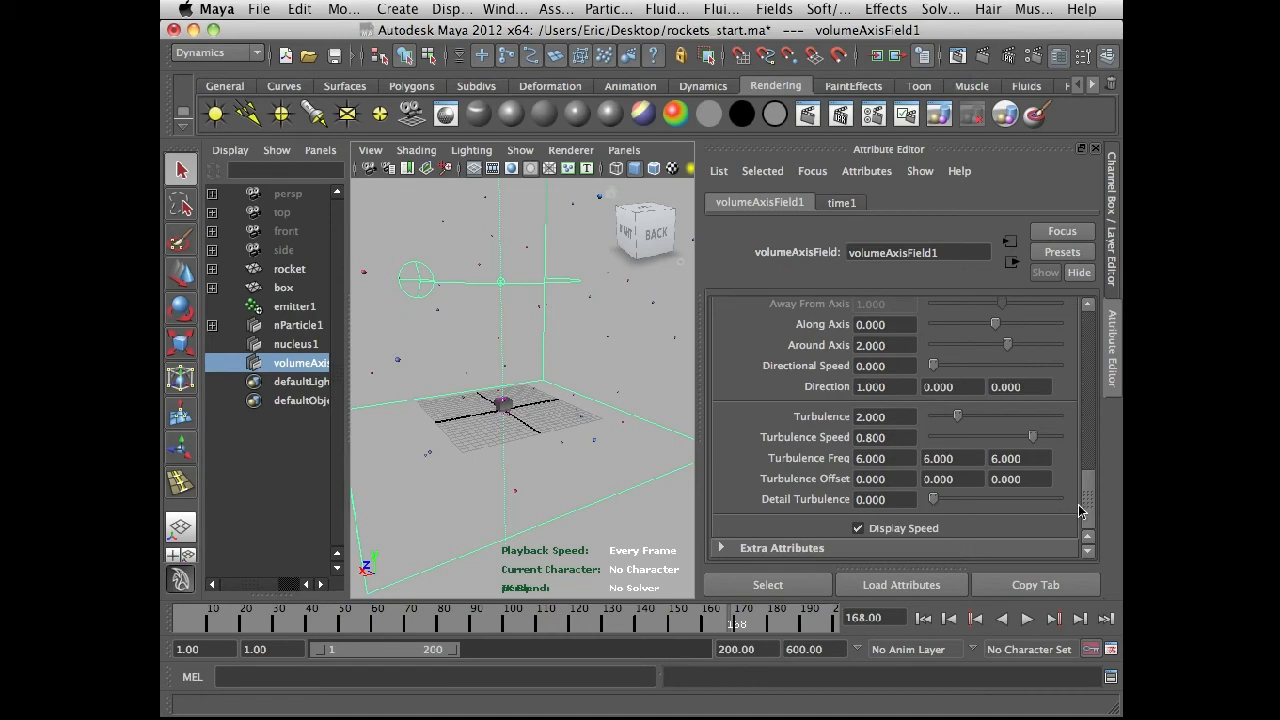
drag(1090, 510, 1030, 460)
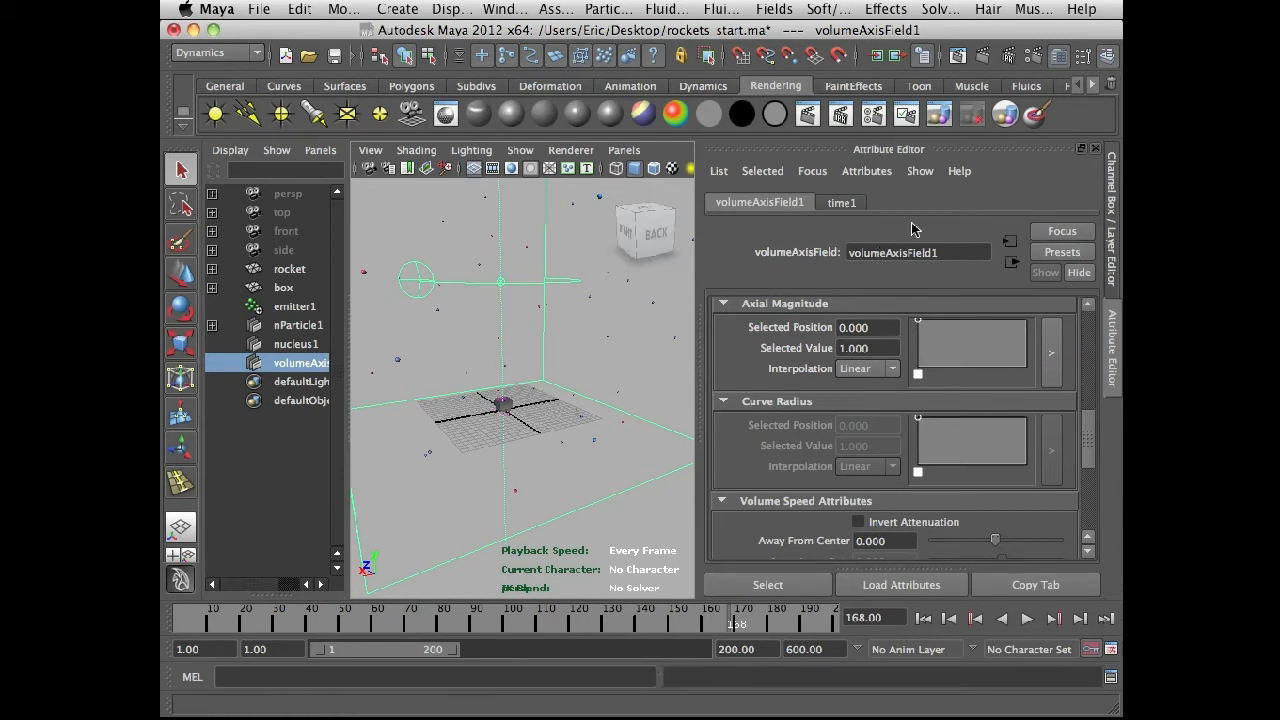
click(1118, 253)
Examine the volume axis field around the box, and replay the particle simulation from the first frame.
alt+right_drag(714, 360, 662, 370)
alt+drag(662, 370, 694, 366)
alt+right_drag(694, 366, 660, 367)
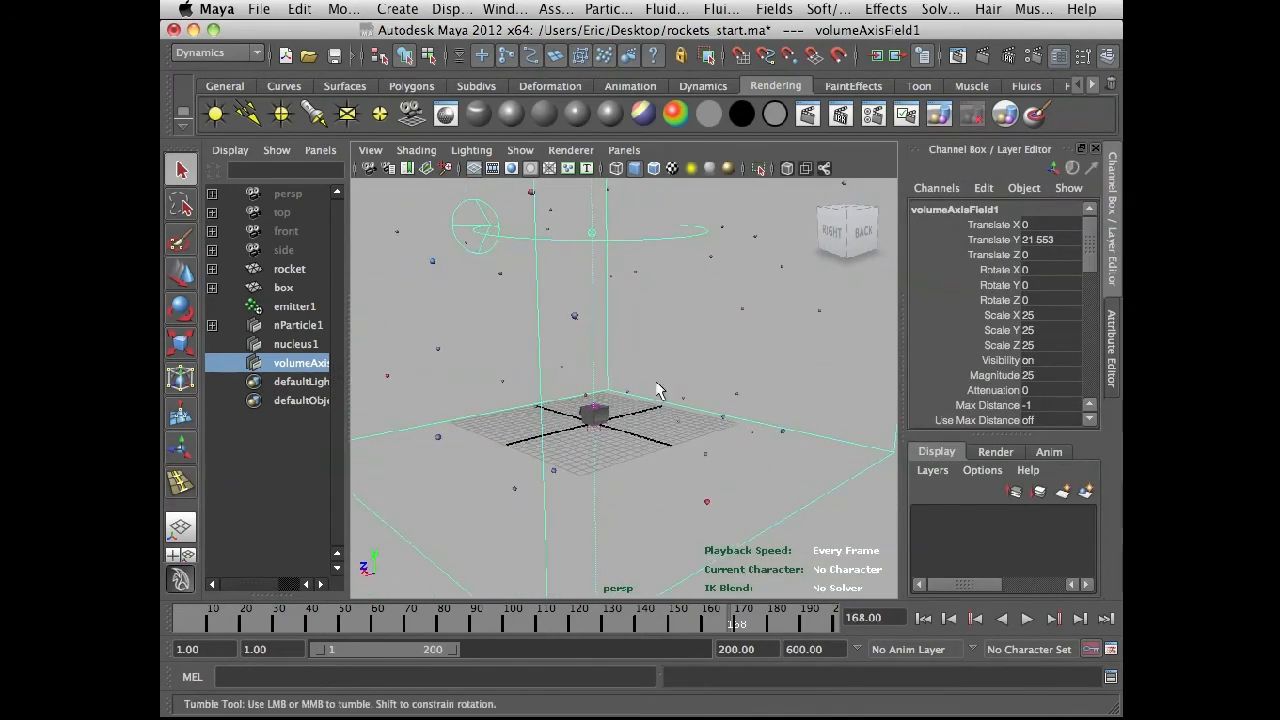
alt+drag(661, 368, 646, 255)
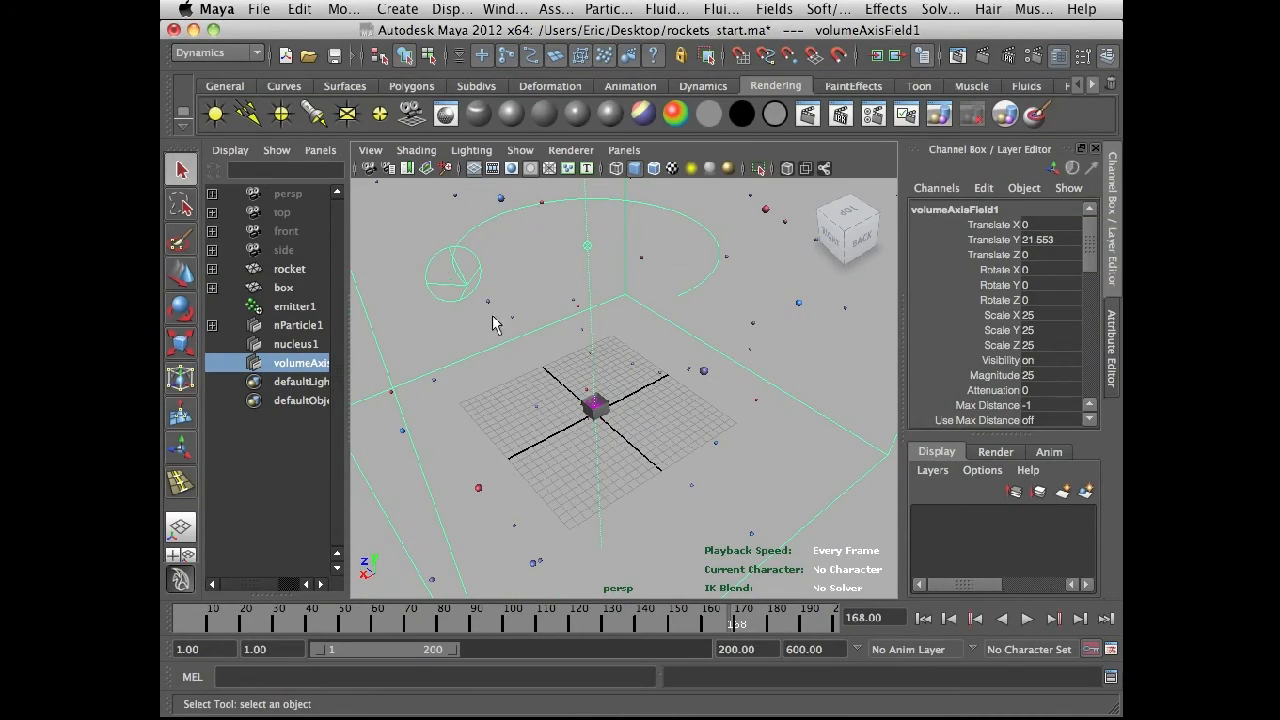
alt+drag(632, 352, 615, 319)
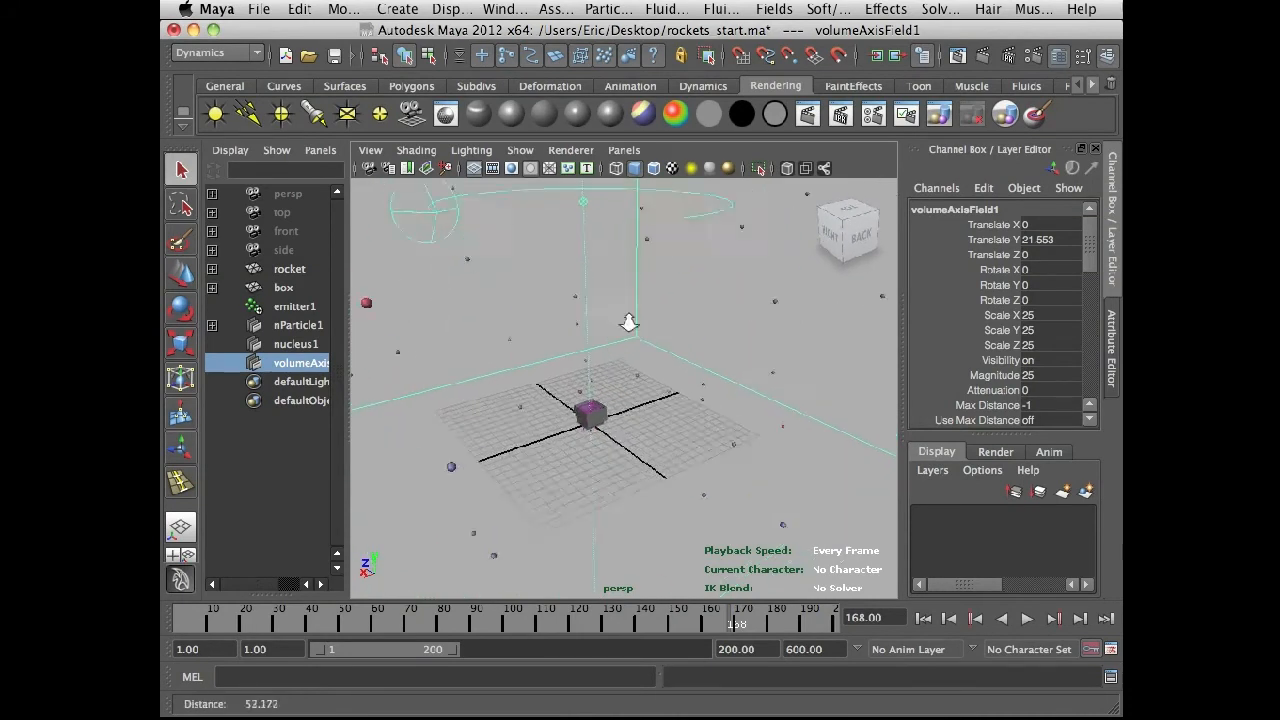
alt+right_drag(615, 319, 687, 334)
alt+middle_drag(620, 347, 621, 375)
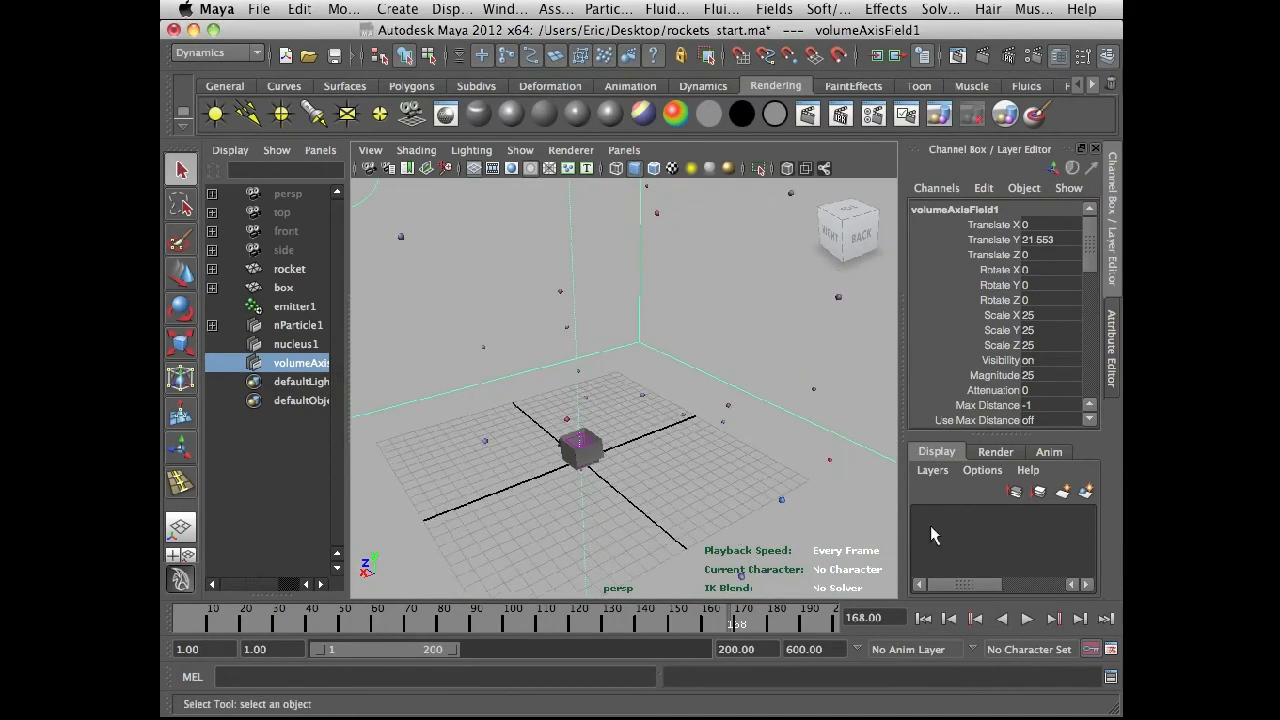
click(922, 619)
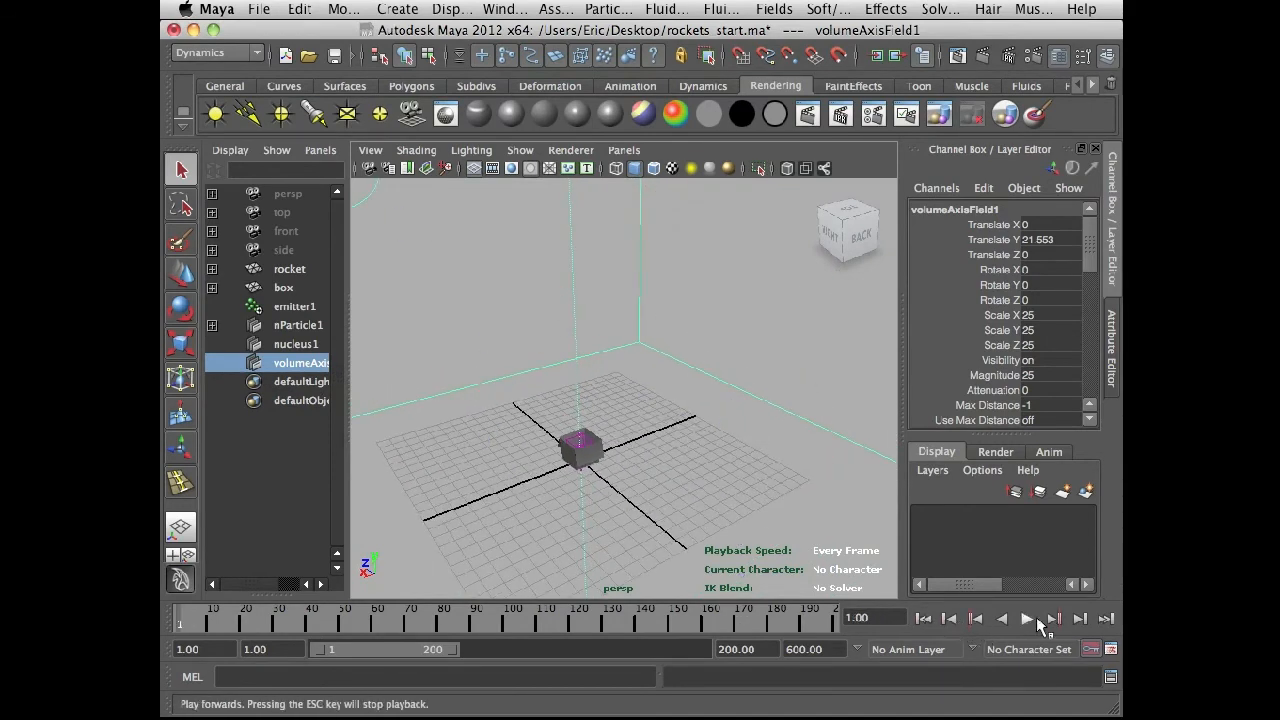
click(1029, 619)
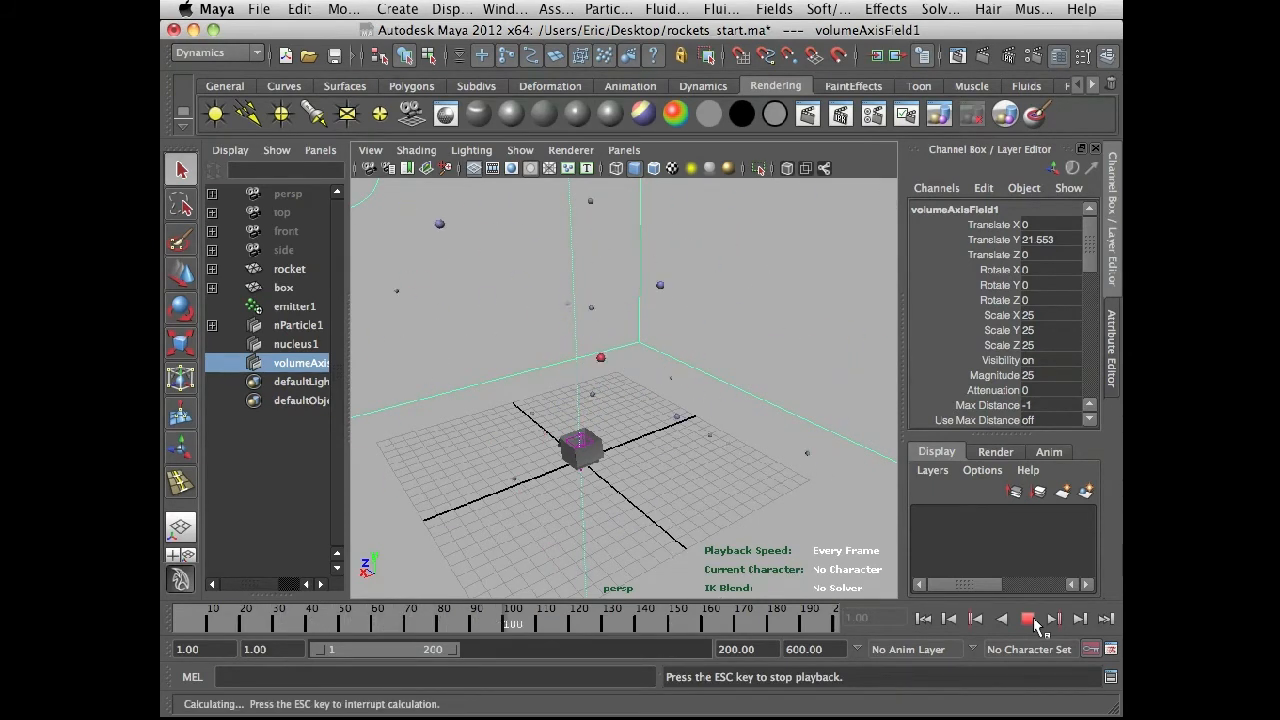
click(1029, 619)
Examine the red rocket model underneath the box up close.
alt+drag(586, 488, 640, 436)
alt+middle_drag(627, 432, 630, 318)
alt+right_drag(631, 322, 775, 425)
alt+middle_drag(617, 354, 664, 409)
alt+drag(664, 409, 594, 256)
alt+middle_drag(594, 256, 601, 338)
alt+right_drag(601, 338, 754, 448)
alt+middle_drag(626, 371, 640, 396)
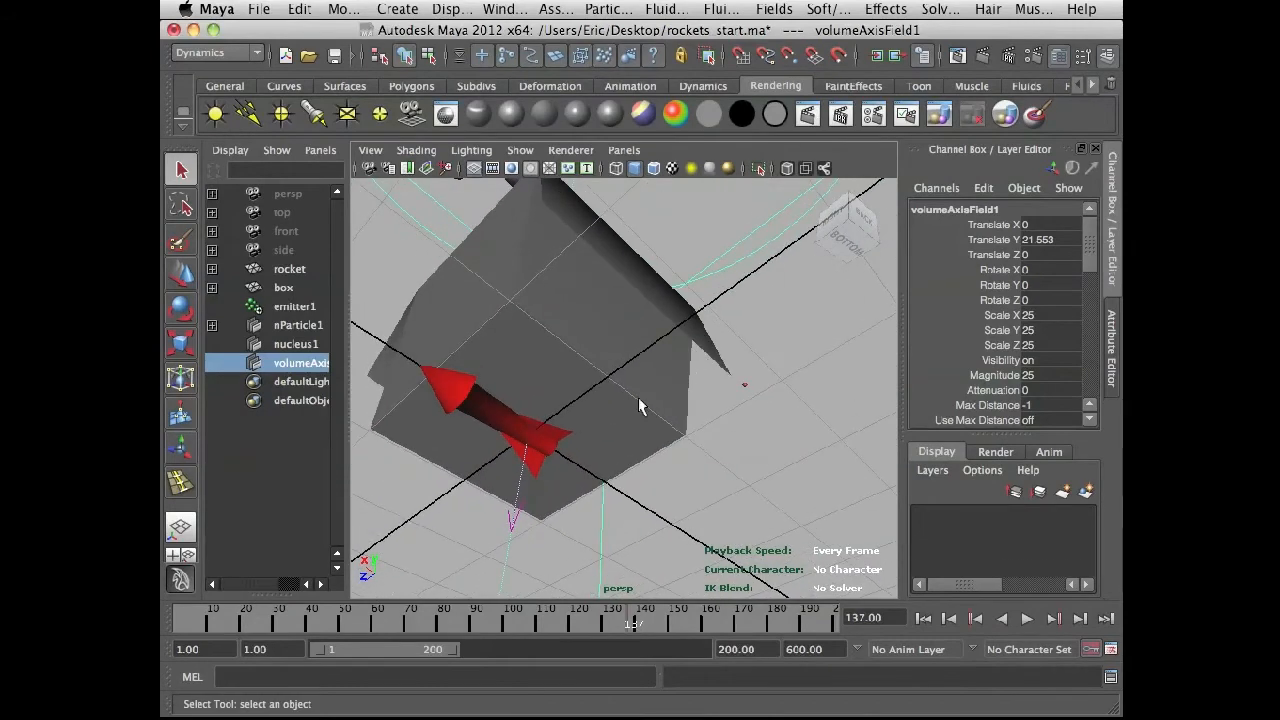
click(528, 441)
alt+middle_drag(516, 434, 592, 452)
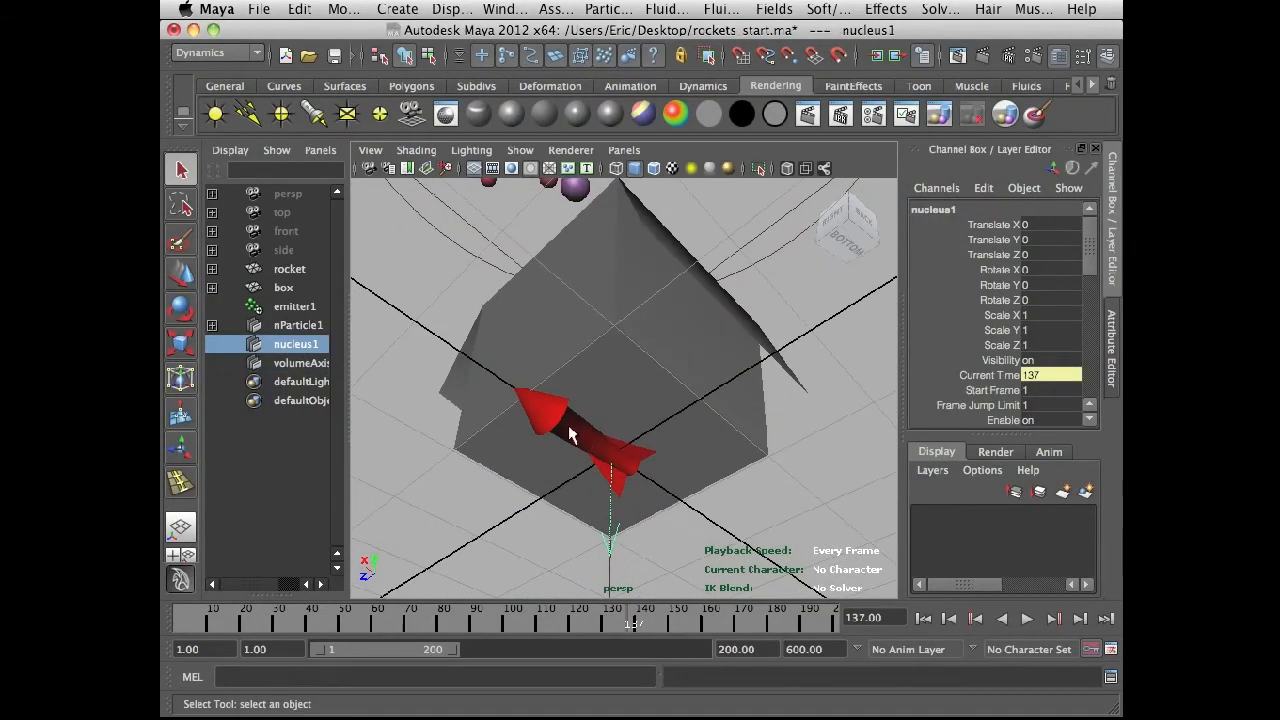
alt+drag(560, 399, 580, 474)
alt+right_drag(711, 449, 503, 397)
alt+middle_drag(594, 408, 598, 481)
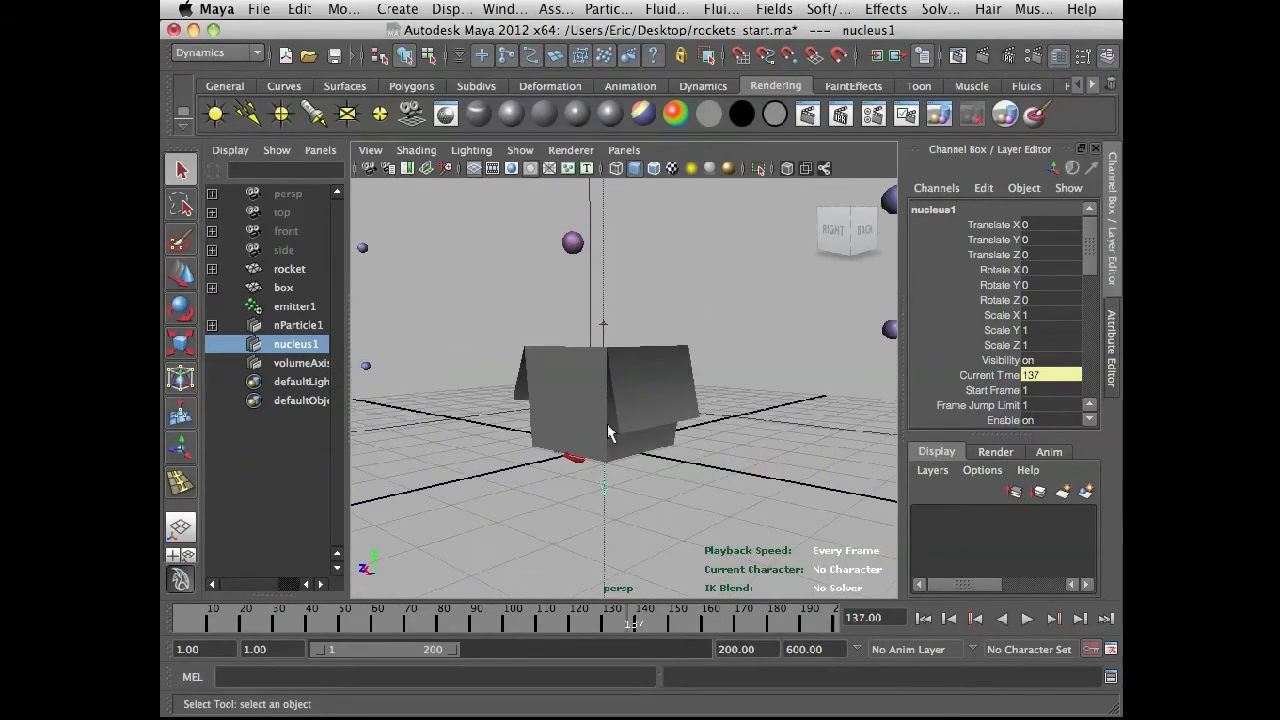
alt+drag(594, 432, 669, 431)
alt+right_drag(668, 431, 531, 422)
alt+middle_drag(588, 409, 593, 464)
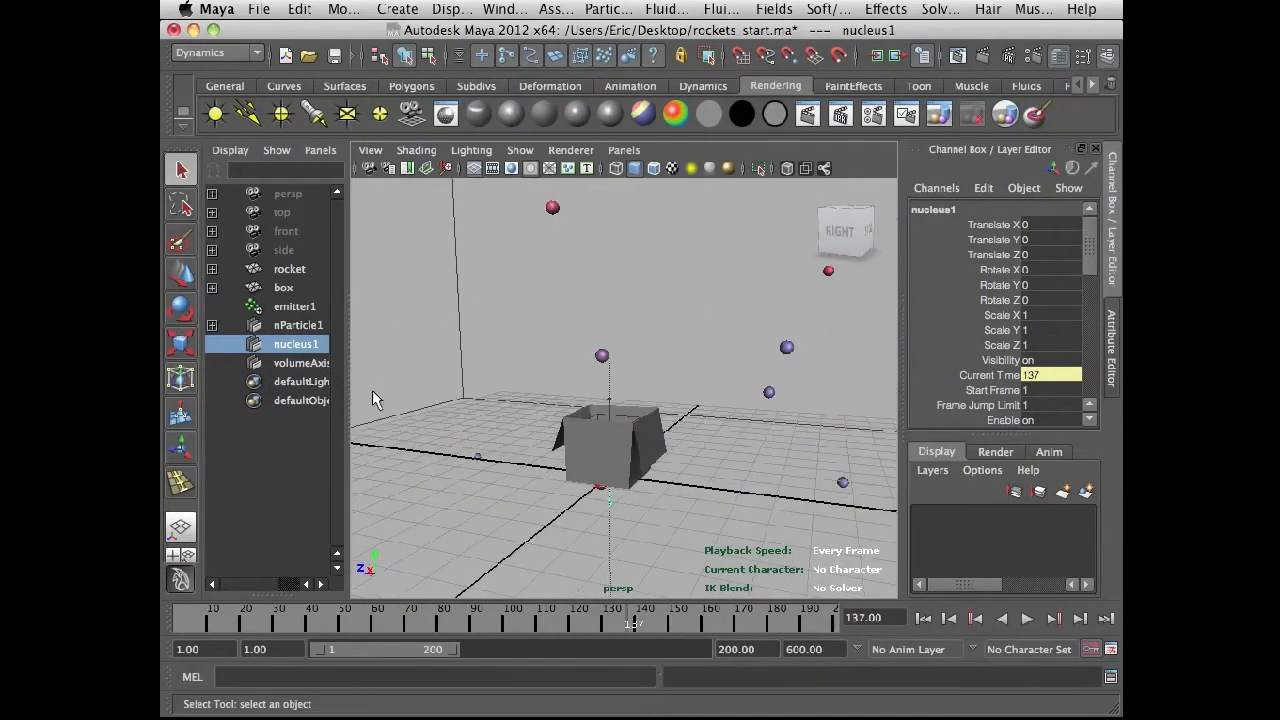
click(286, 270)
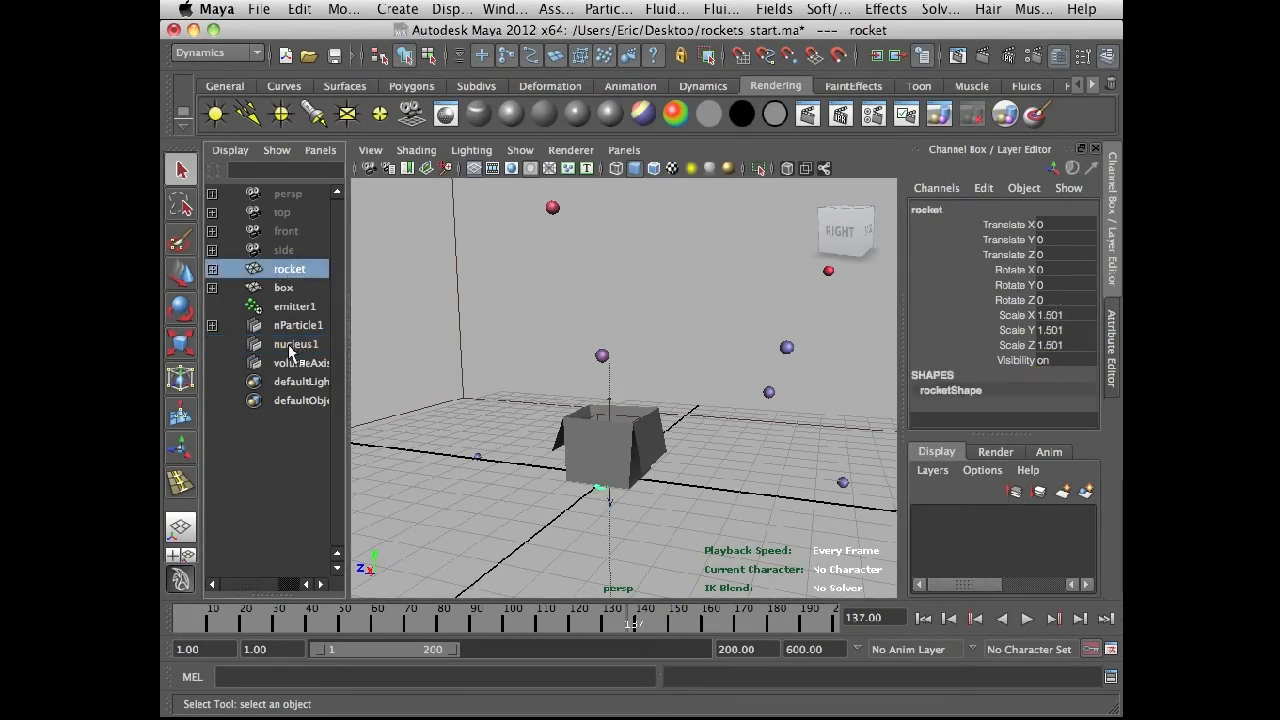
ctrl+click(289, 347)
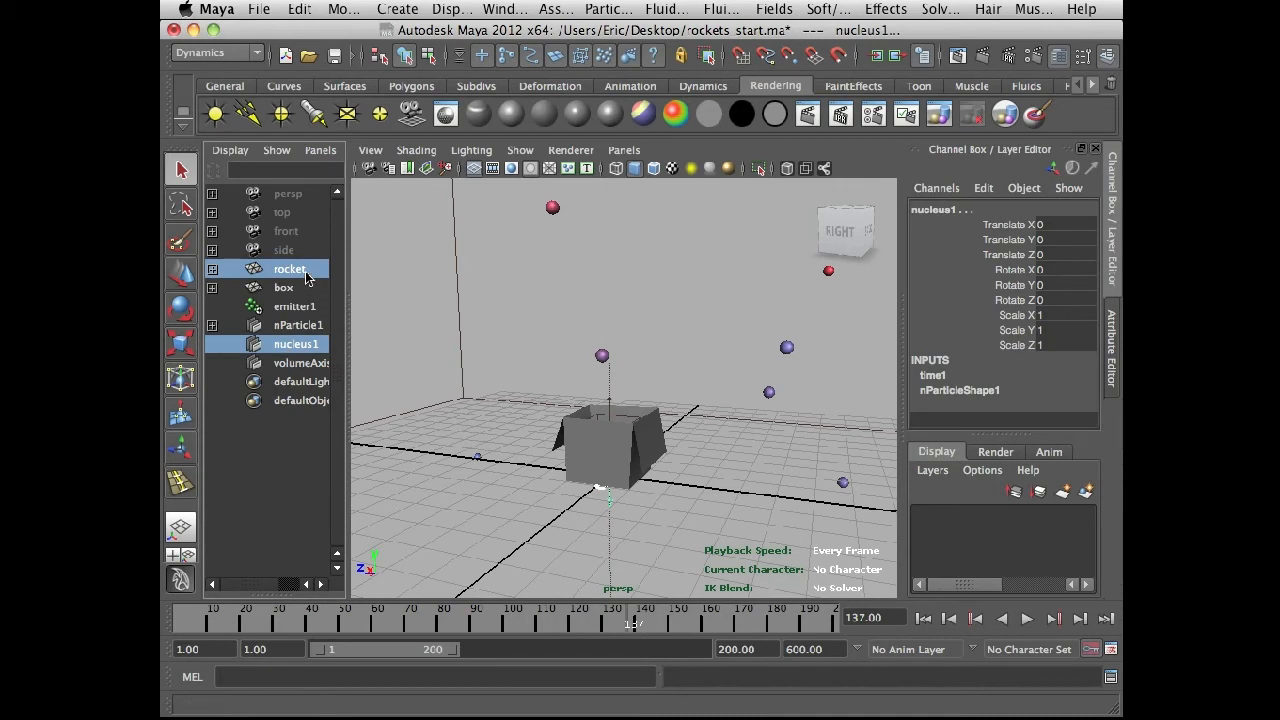
click(305, 276)
ctrl+click(296, 327)
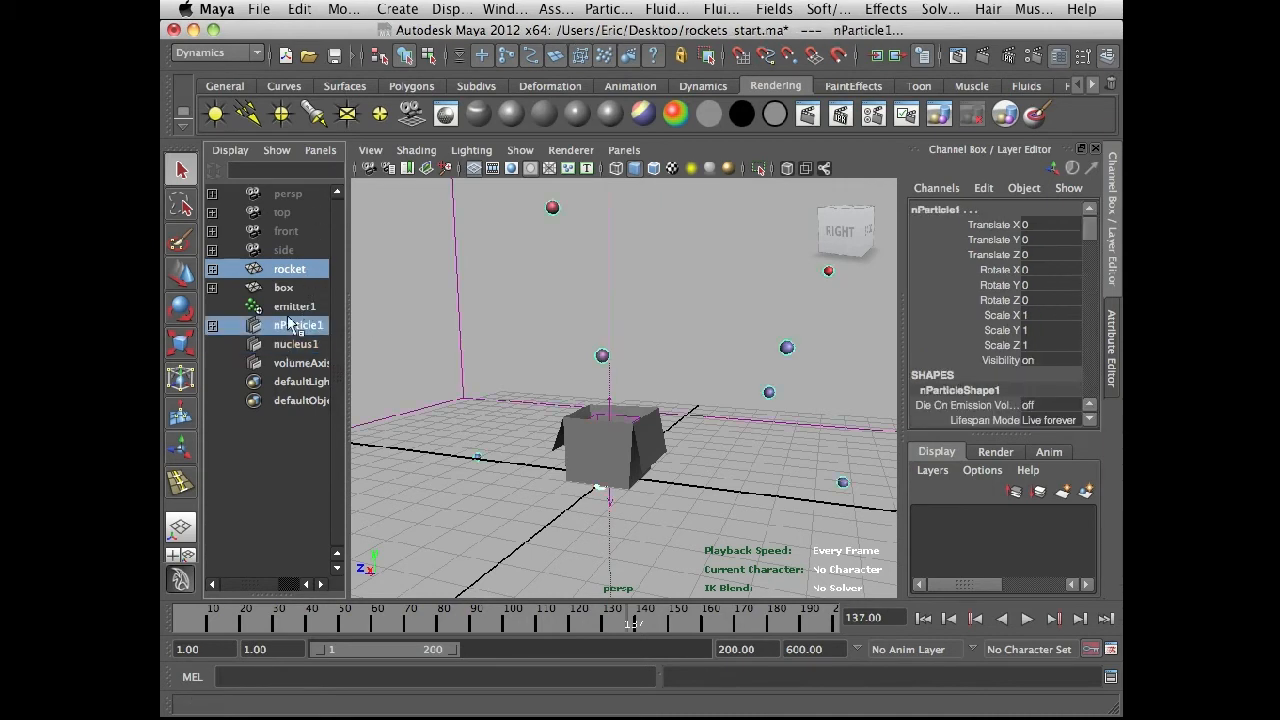
click(607, 10)
Switch the active menu set to nDynamics.
click(216, 53)
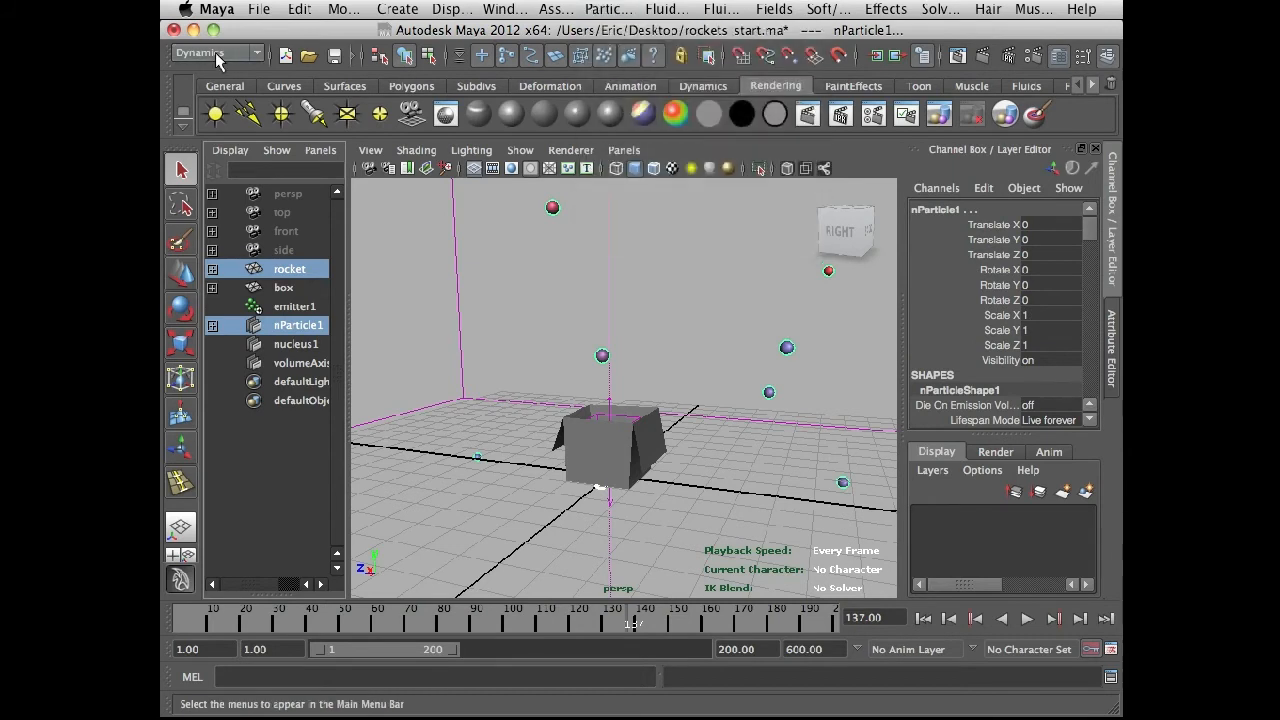
click(218, 53)
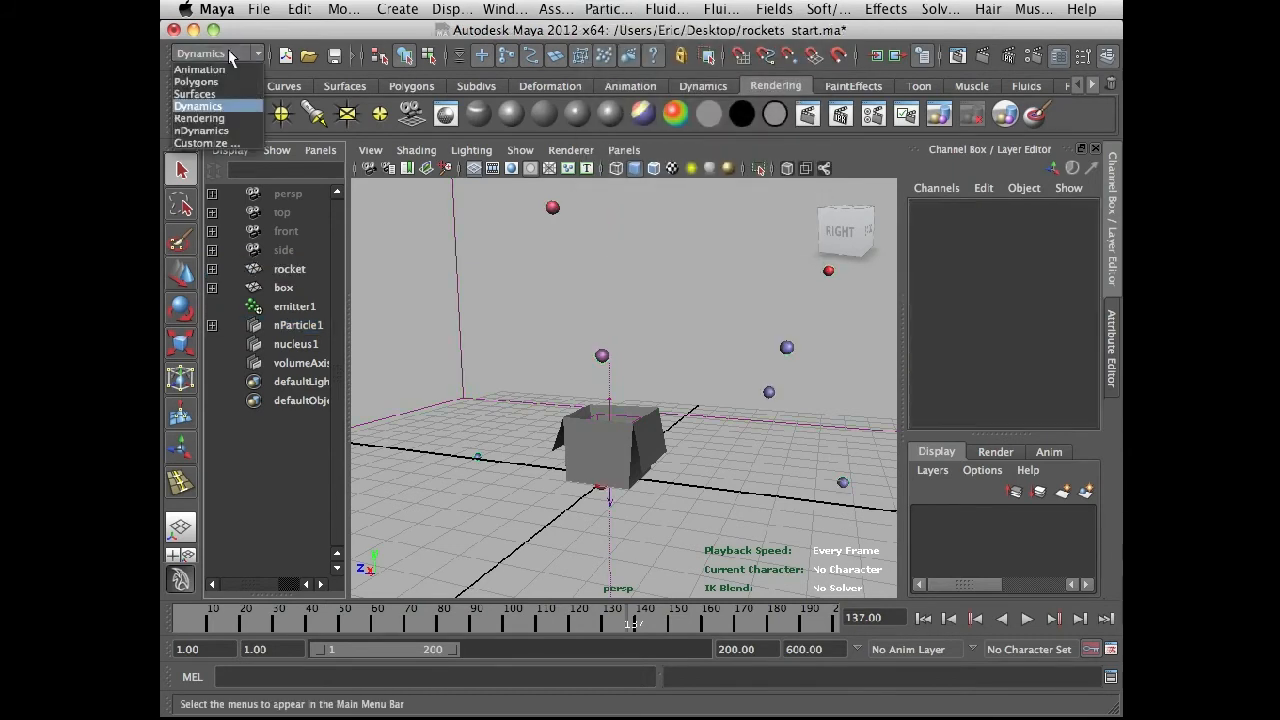
click(218, 130)
Instance the rocket model onto nParticle1 using Instancer (Replacement).
click(290, 269)
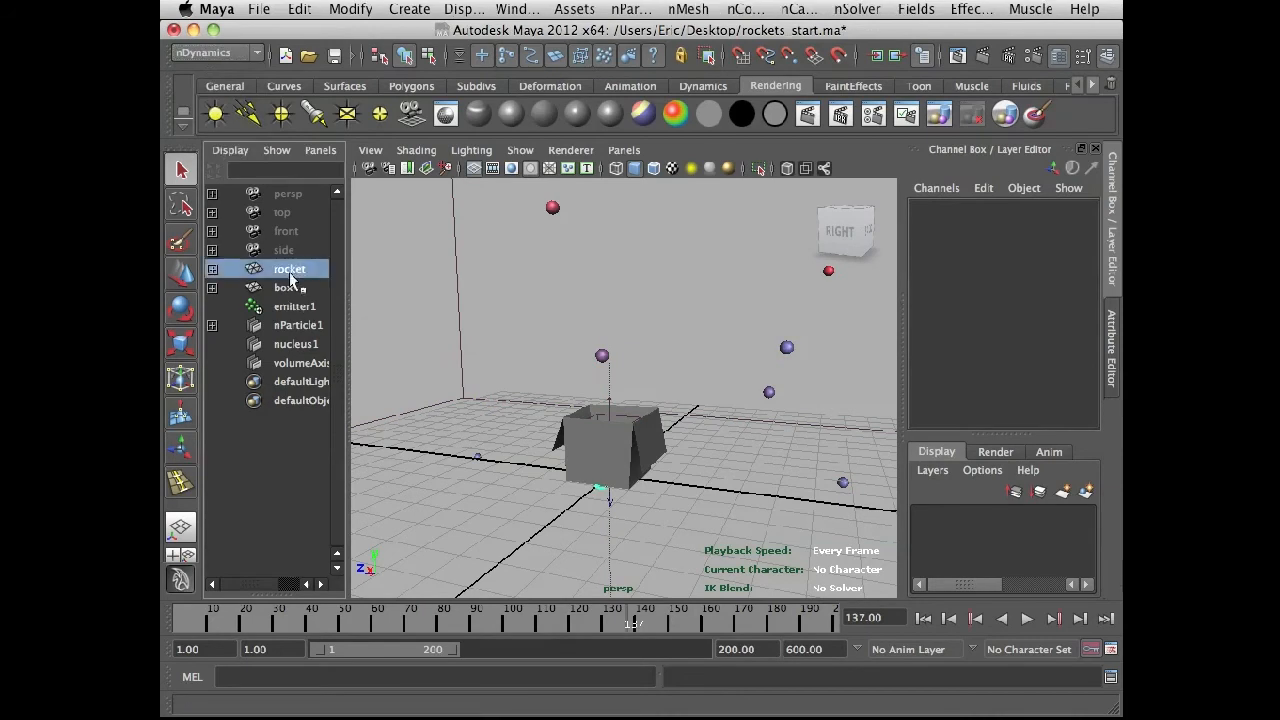
ctrl+click(299, 326)
click(638, 9)
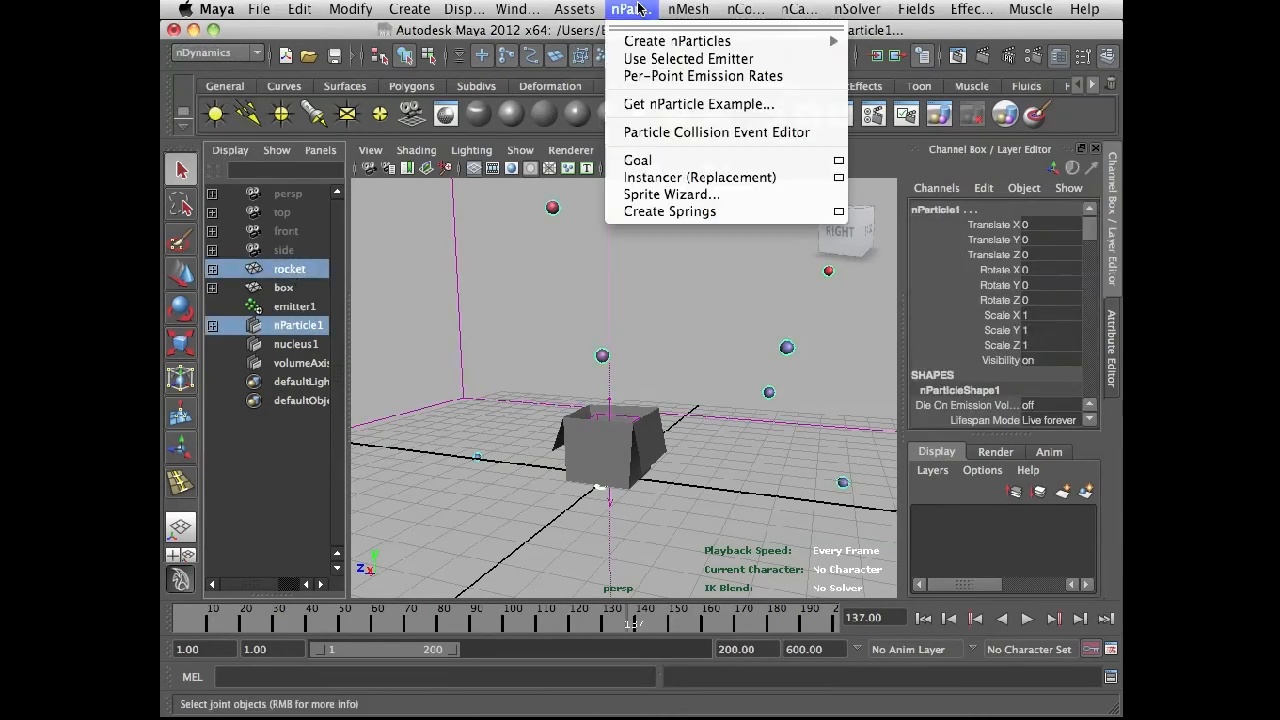
click(664, 175)
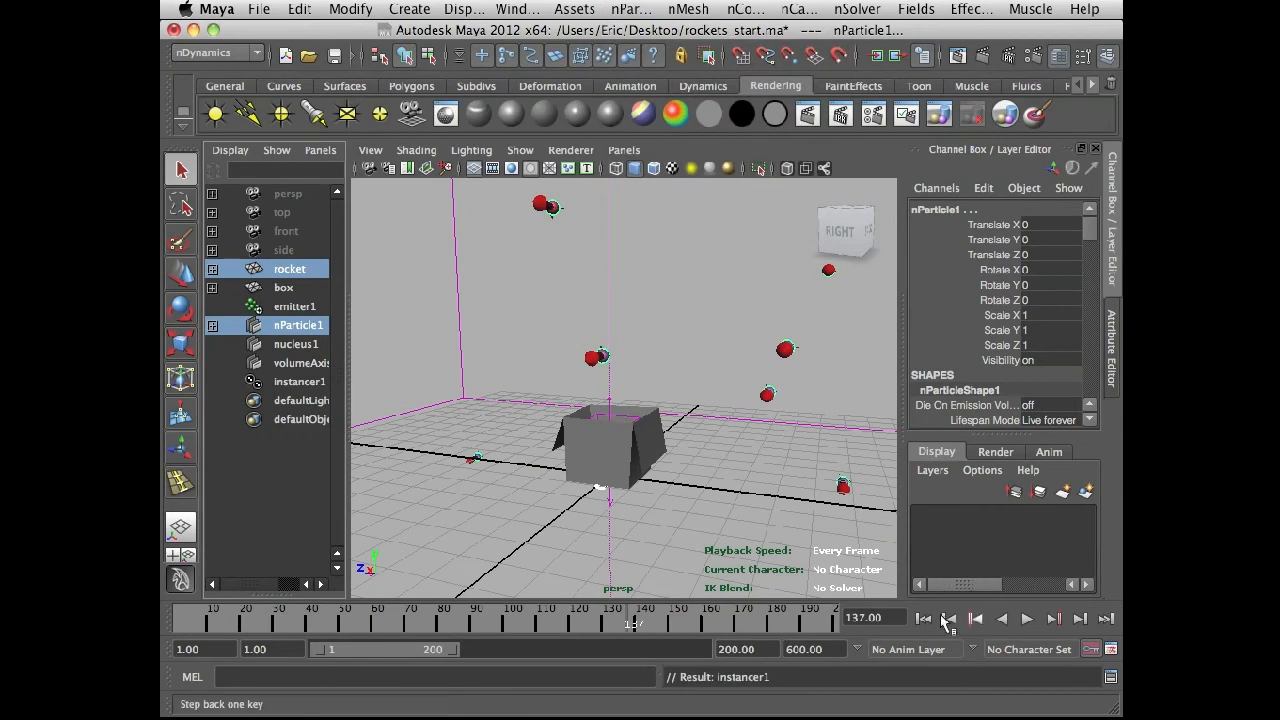
Play the simulation briefly from the first frame and check the orientation of the instanced rockets above the box.
click(923, 618)
click(1026, 618)
click(1026, 618)
alt+drag(714, 437, 597, 404)
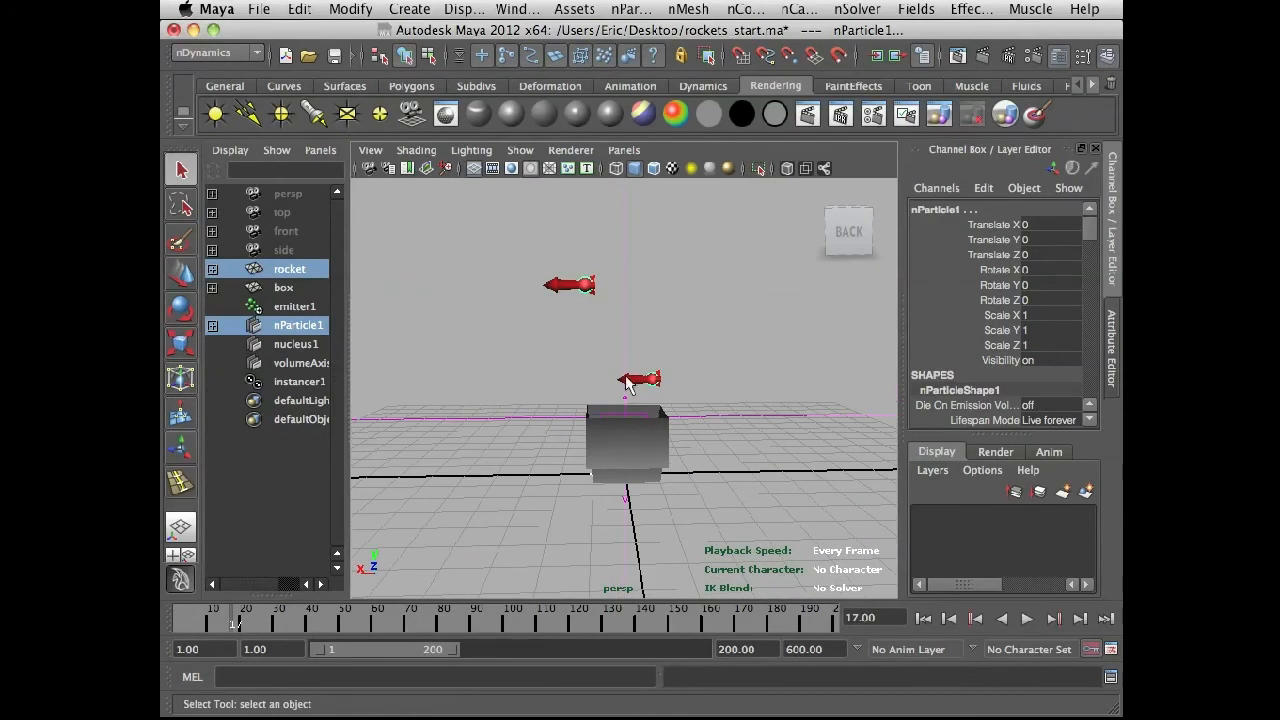
Set the Aim Direction to Velocity in nParticle1's instancer rotation options.
click(1112, 345)
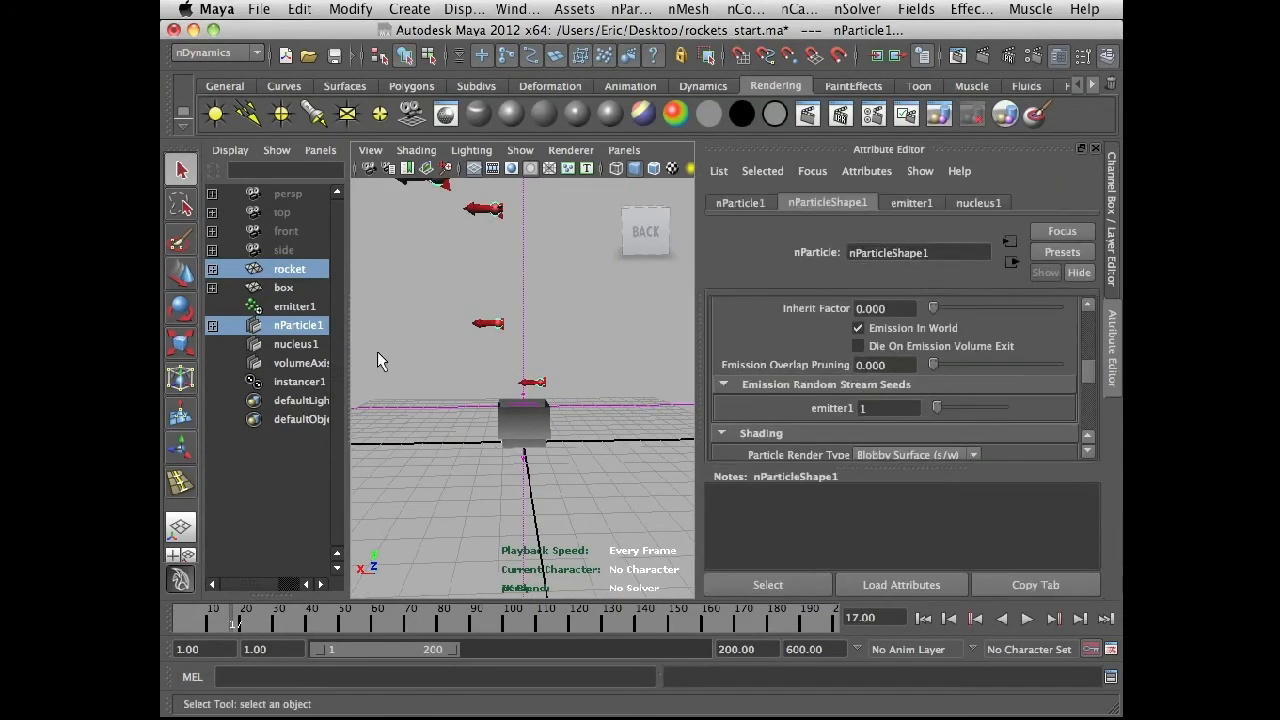
click(324, 330)
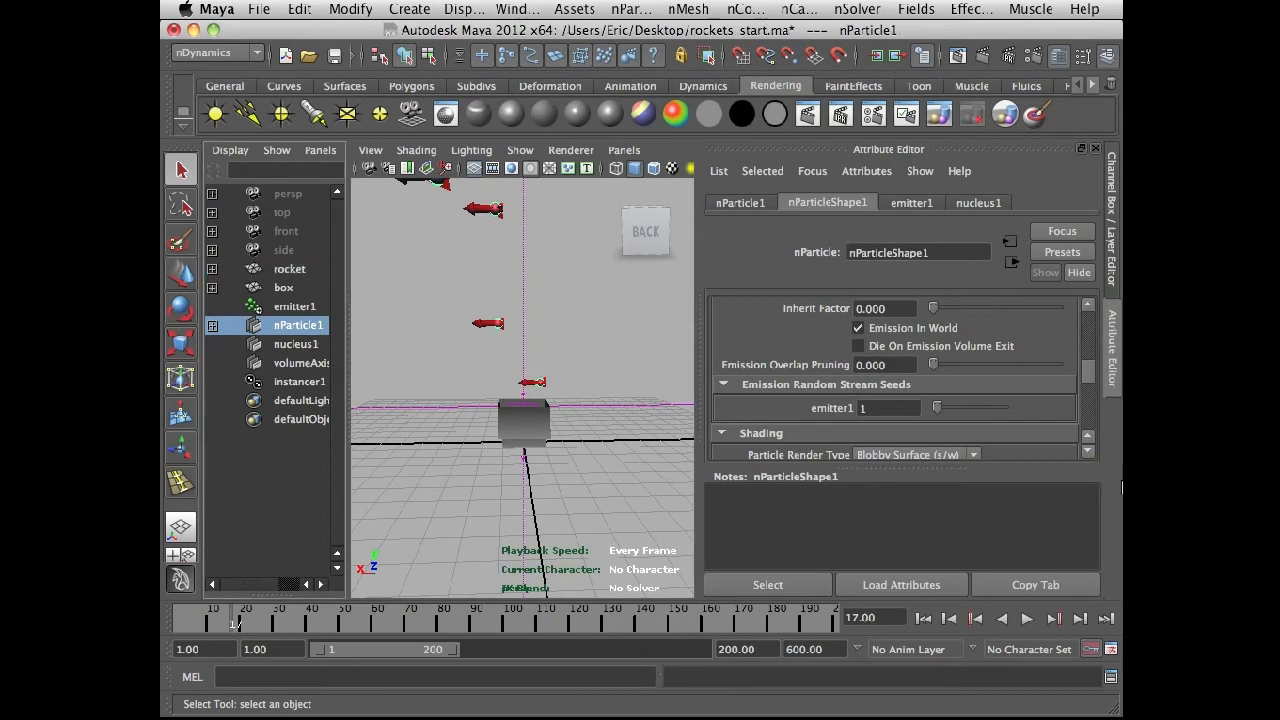
drag(988, 467, 1010, 546)
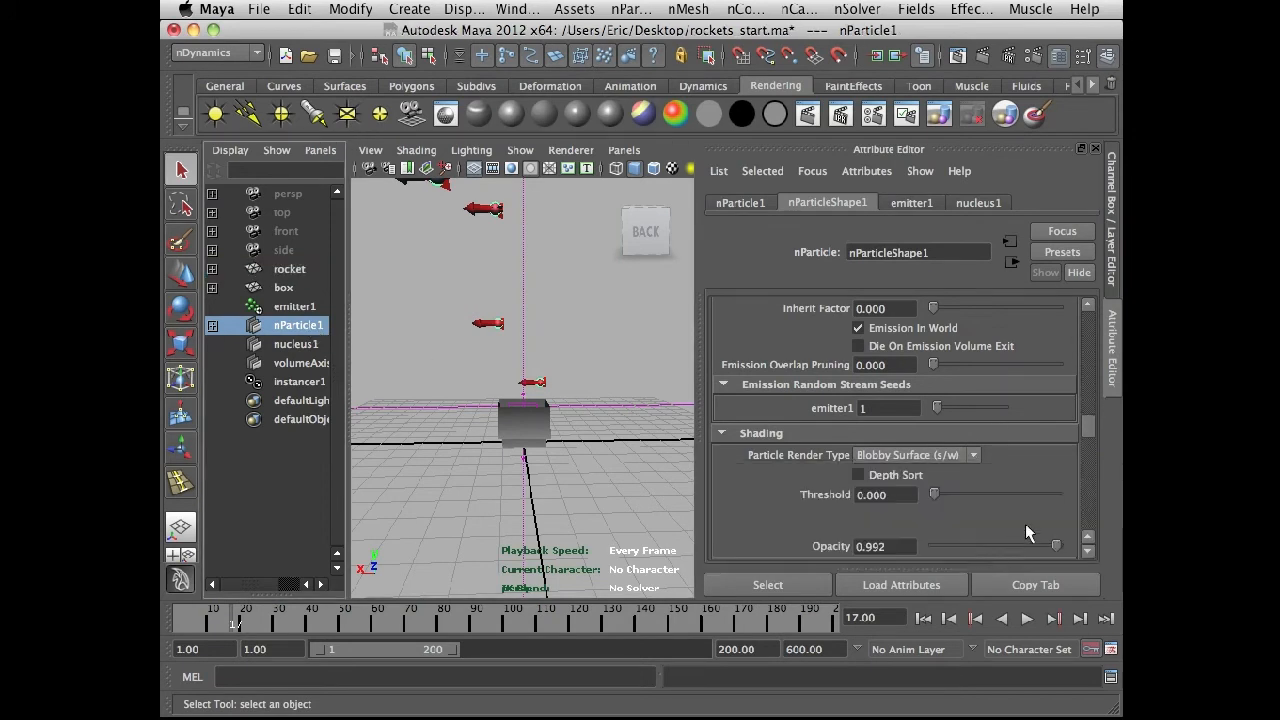
drag(1085, 420, 1082, 506)
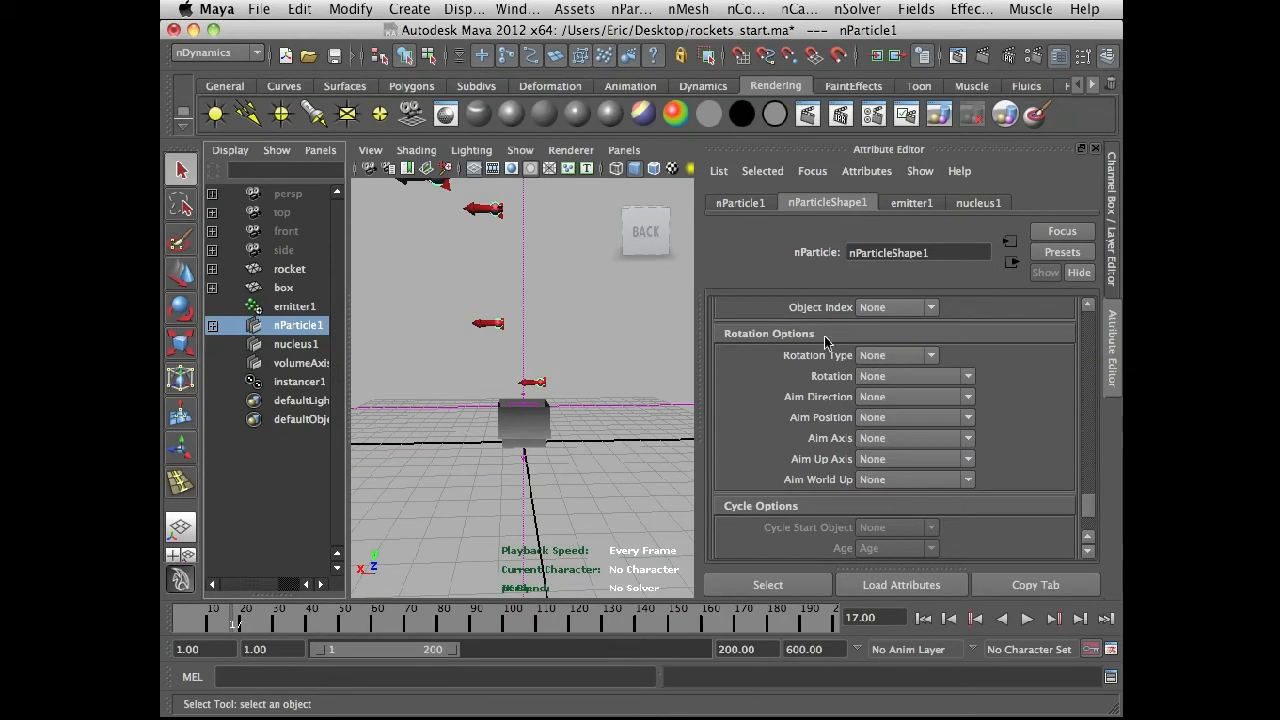
drag(1086, 511, 1083, 494)
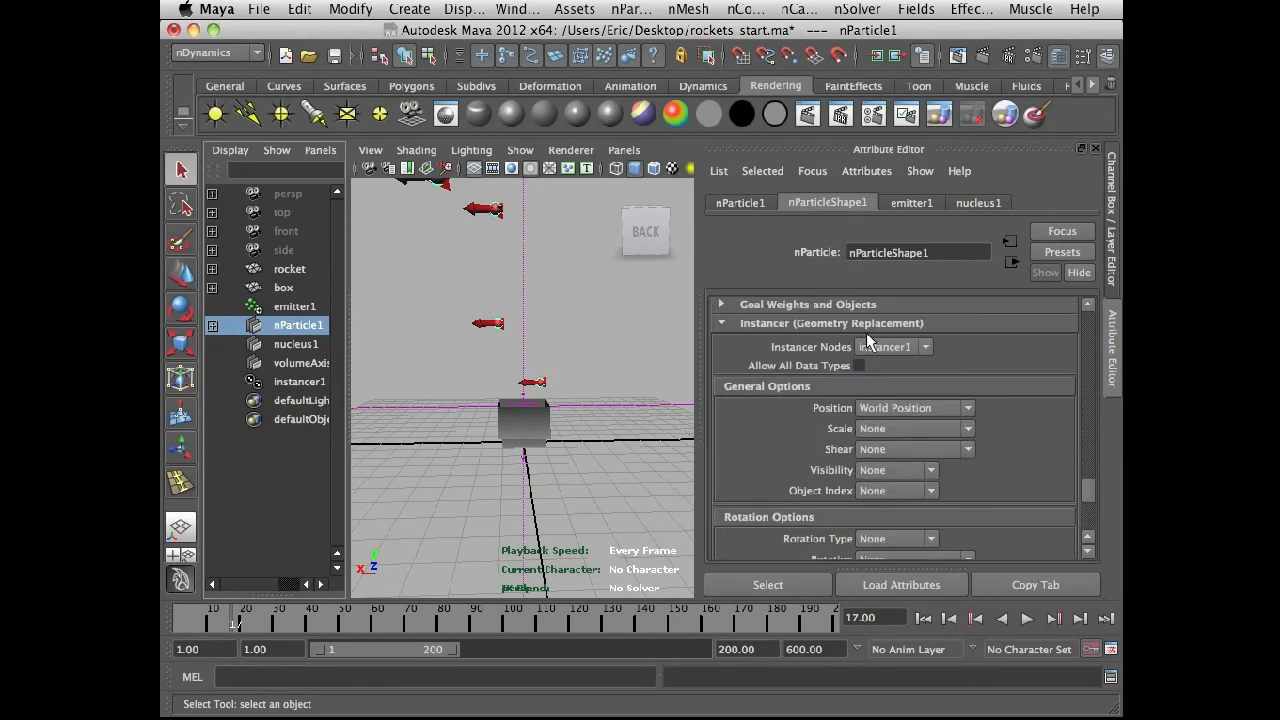
drag(1088, 489, 1088, 504)
click(905, 397)
click(860, 494)
Play the simulation from the first frame, stop it, and examine up close how the instanced rockets point along their flight paths.
alt+drag(613, 455, 557, 446)
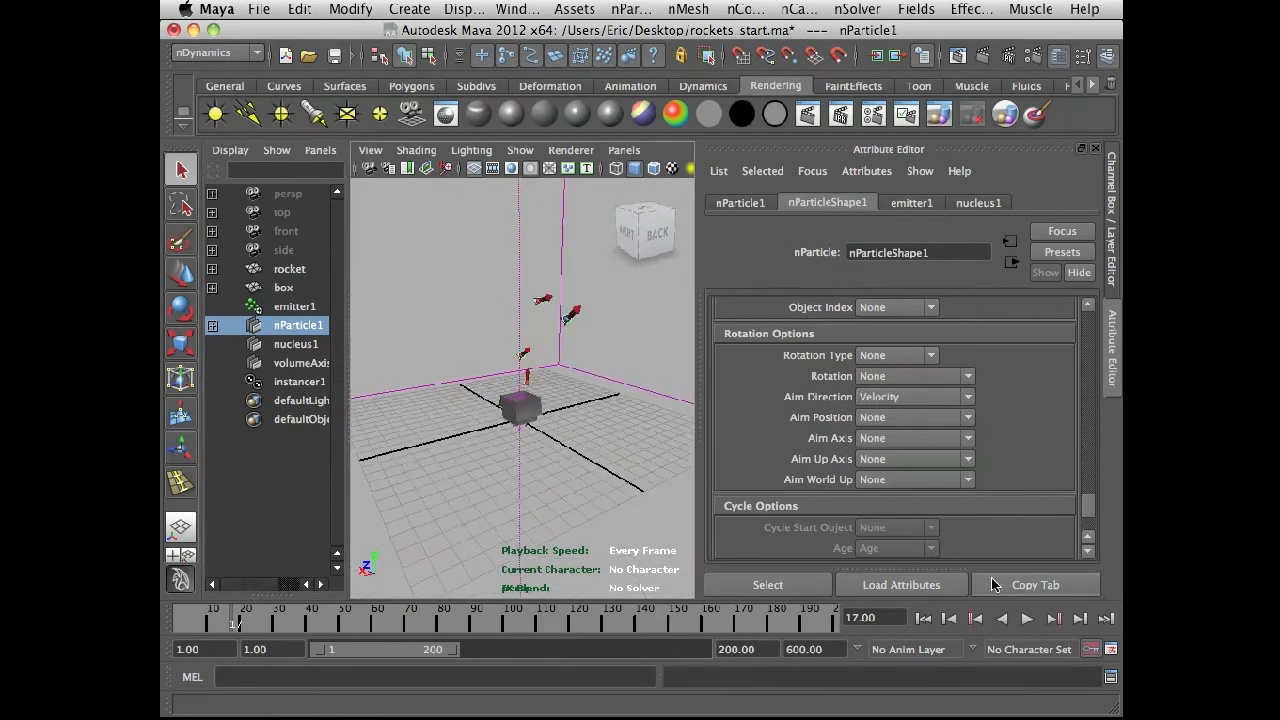
click(923, 618)
click(1027, 618)
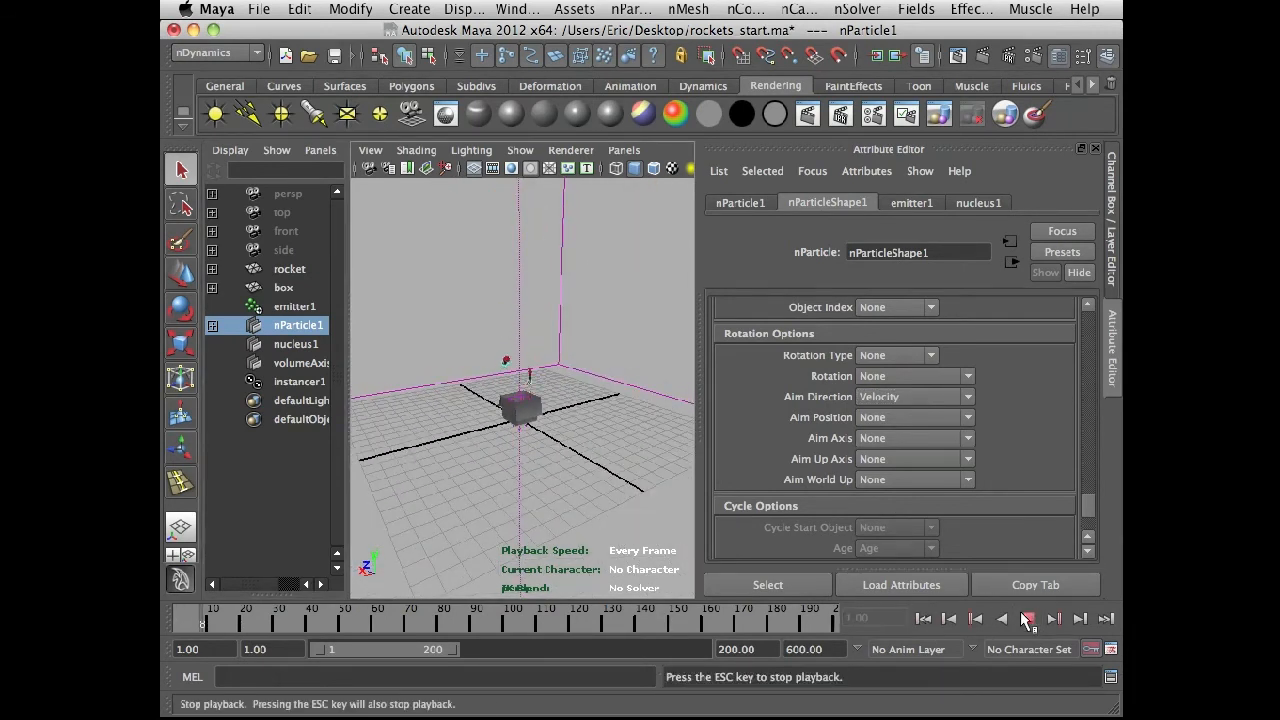
click(1027, 618)
drag(1091, 521, 1084, 436)
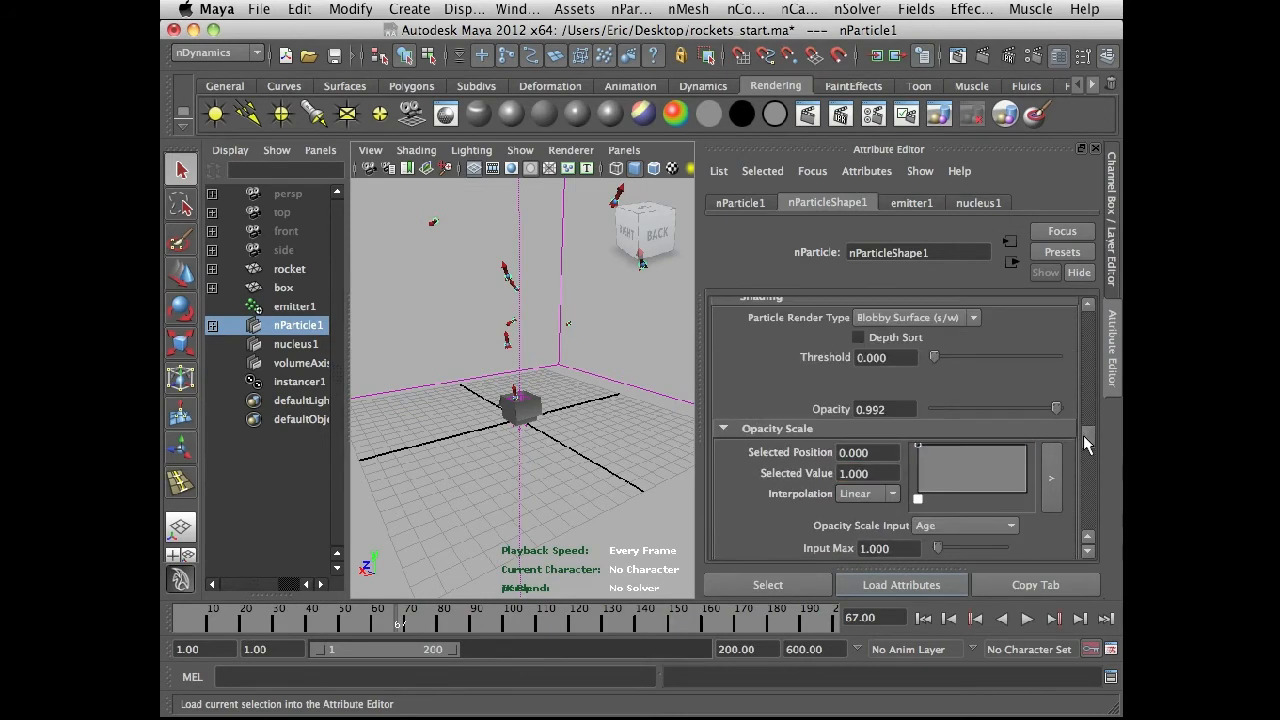
alt+drag(522, 415, 620, 367)
click(593, 378)
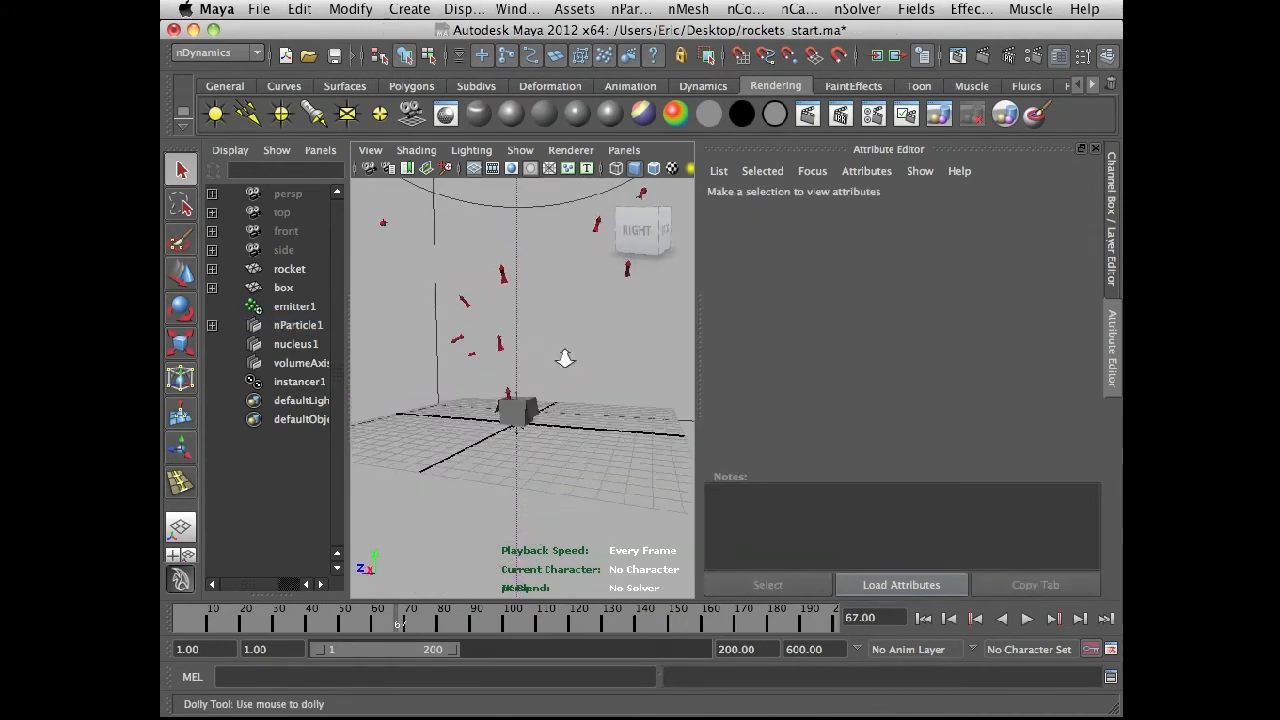
alt+right_drag(563, 361, 663, 376)
alt+middle_drag(555, 383, 589, 422)
mouse_move(589, 428)
alt+mouse_down()
mouse_move(623, 423)
mouse_move(585, 443)
alt+mouse_up()
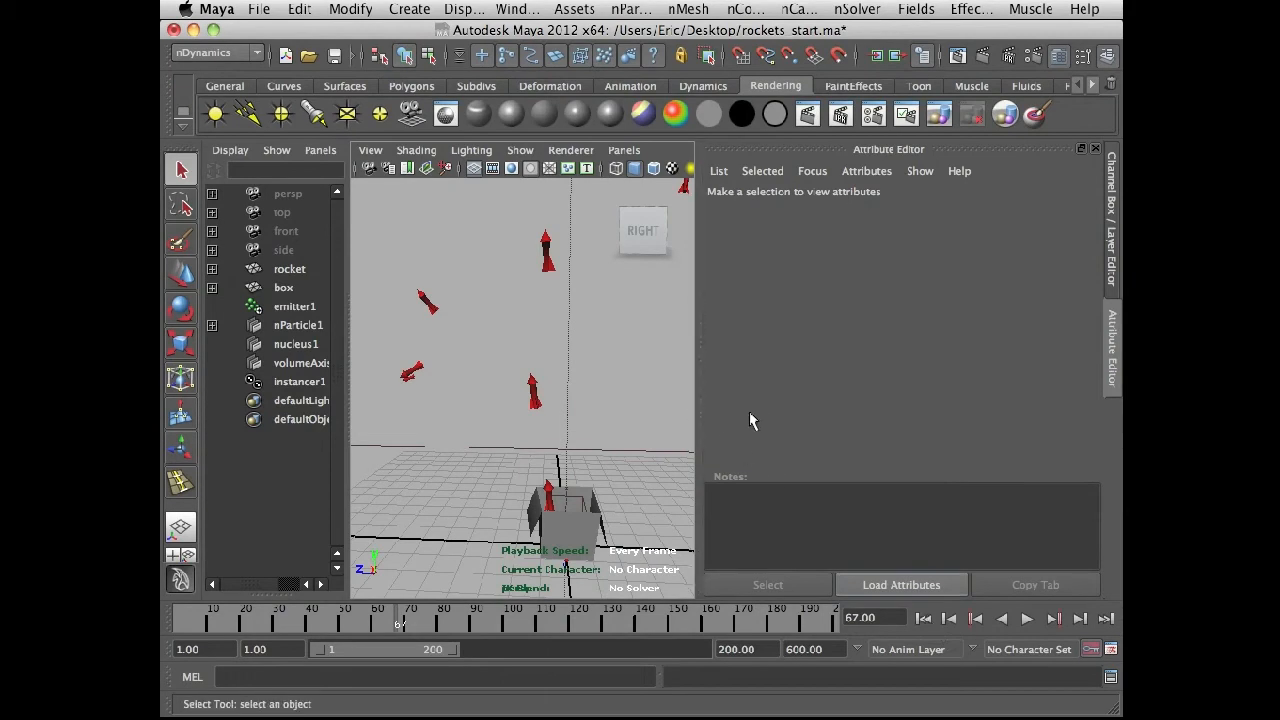
Close the Attribute Editor, replay the simulation in a wider view of the rockets' flight, and return to the first frame.
click(1095, 148)
alt+right_drag(700, 391, 600, 401)
alt+drag(600, 401, 669, 410)
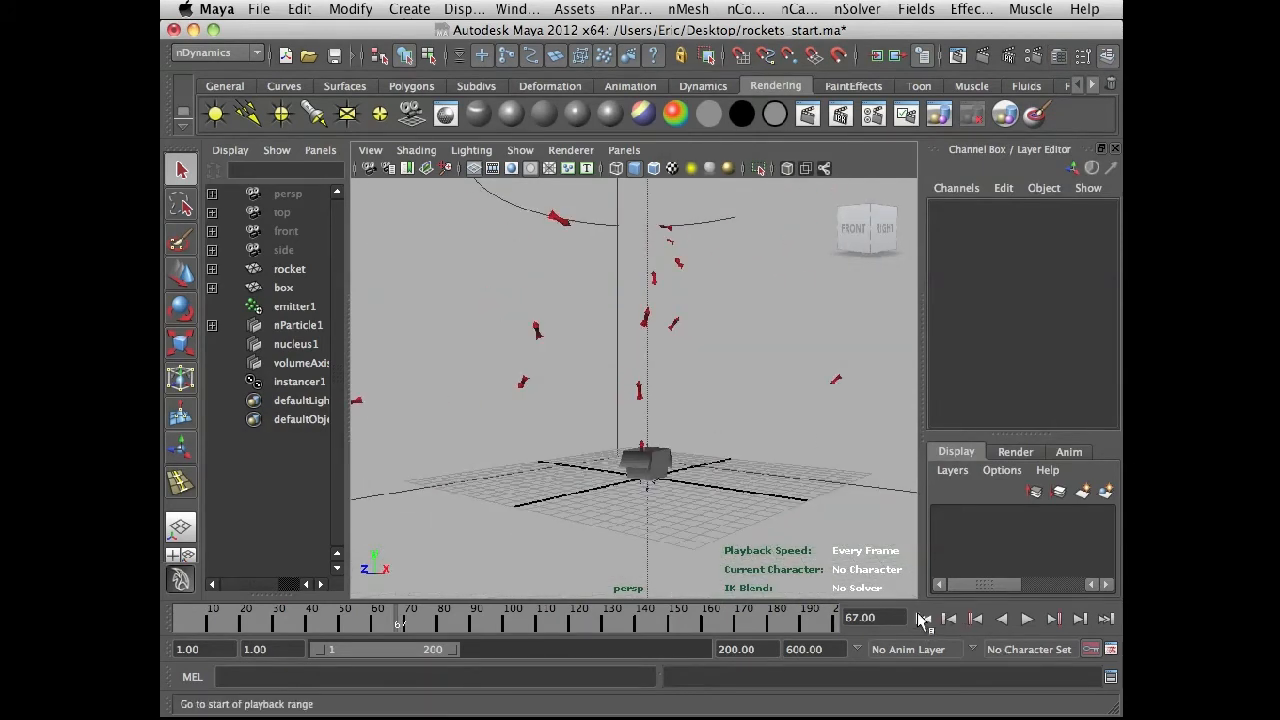
click(923, 618)
click(1028, 618)
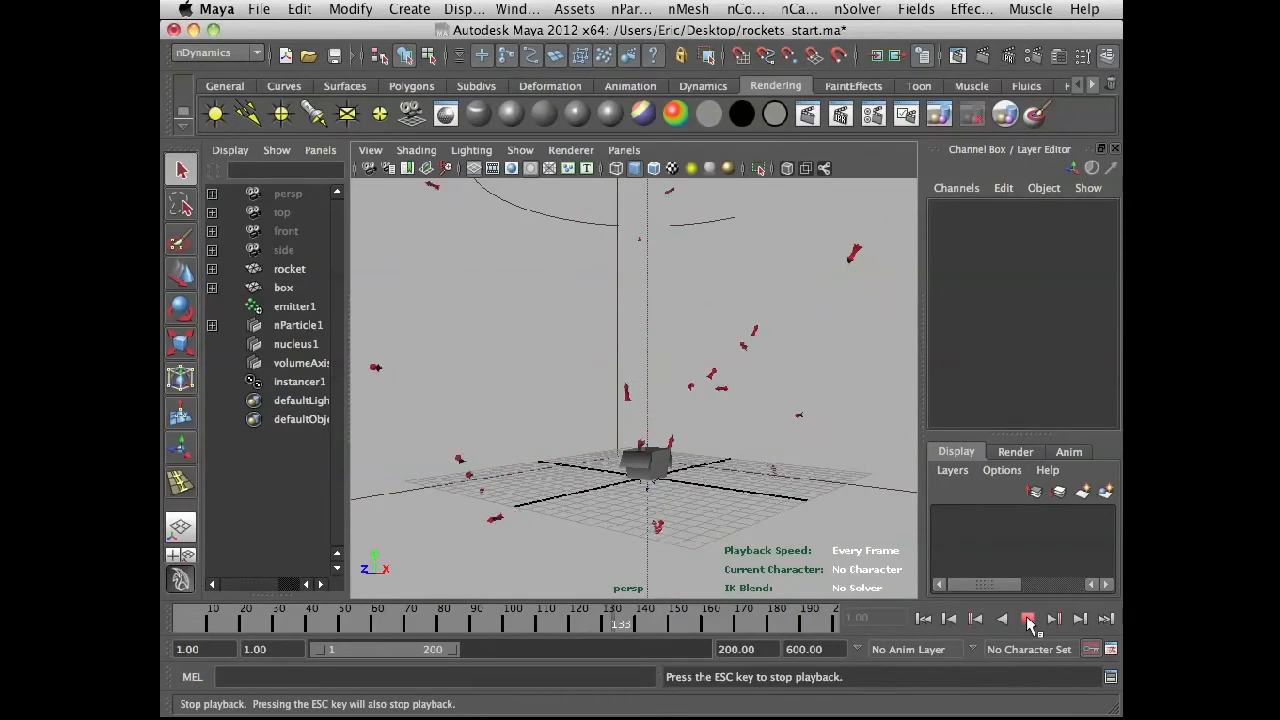
click(1028, 618)
click(923, 618)
Switch the active menu set to Dynamics and create a 3D fluid container around the box.
alt+drag(696, 447, 642, 461)
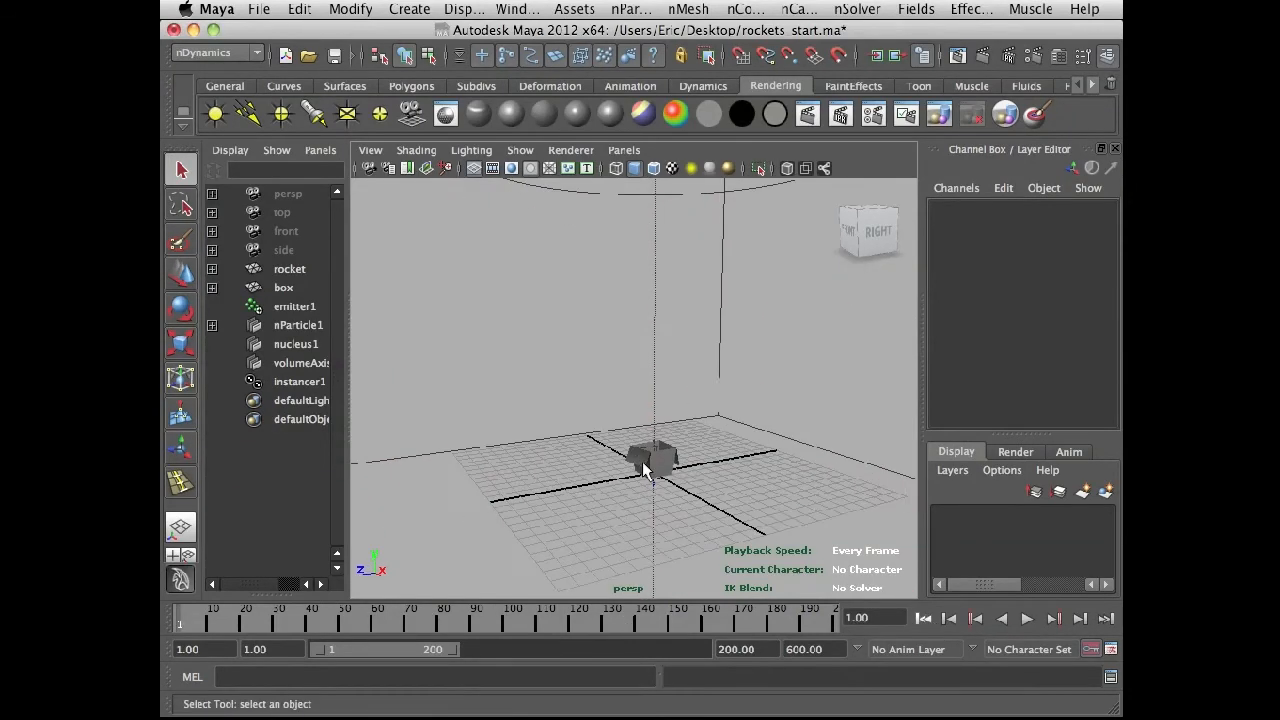
click(229, 53)
click(210, 106)
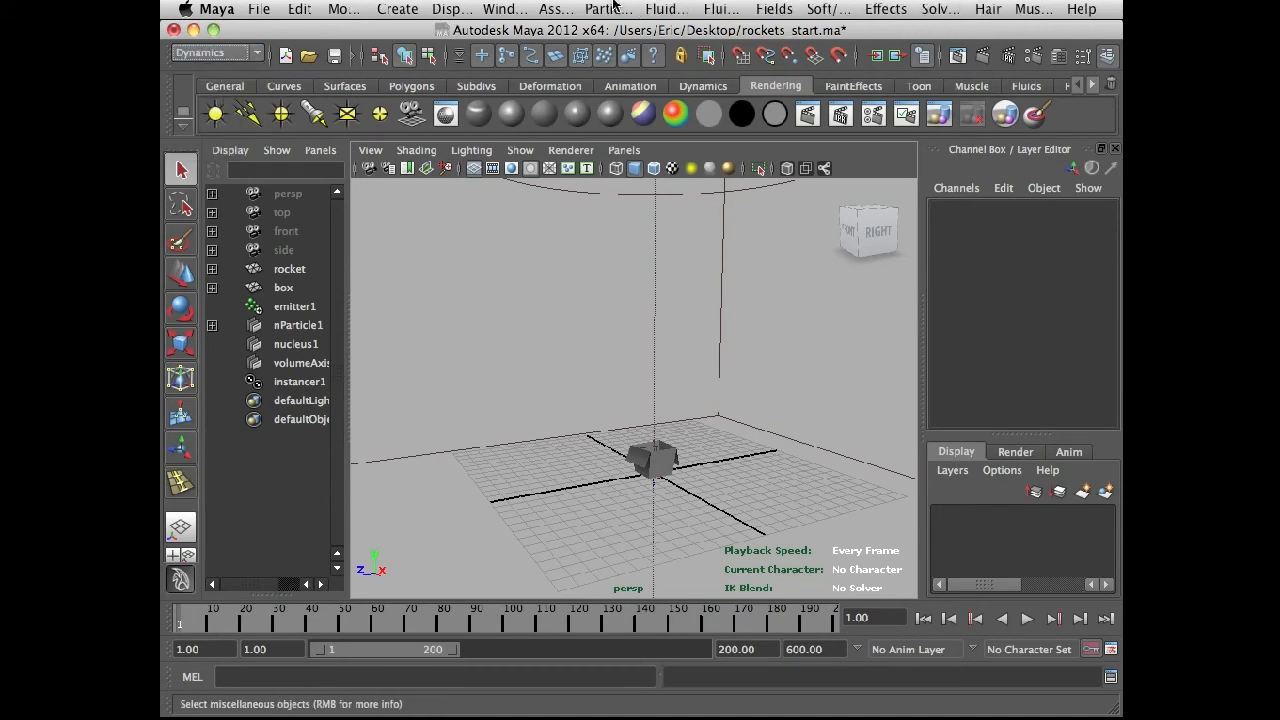
click(660, 8)
click(690, 39)
alt+drag(613, 378, 590, 433)
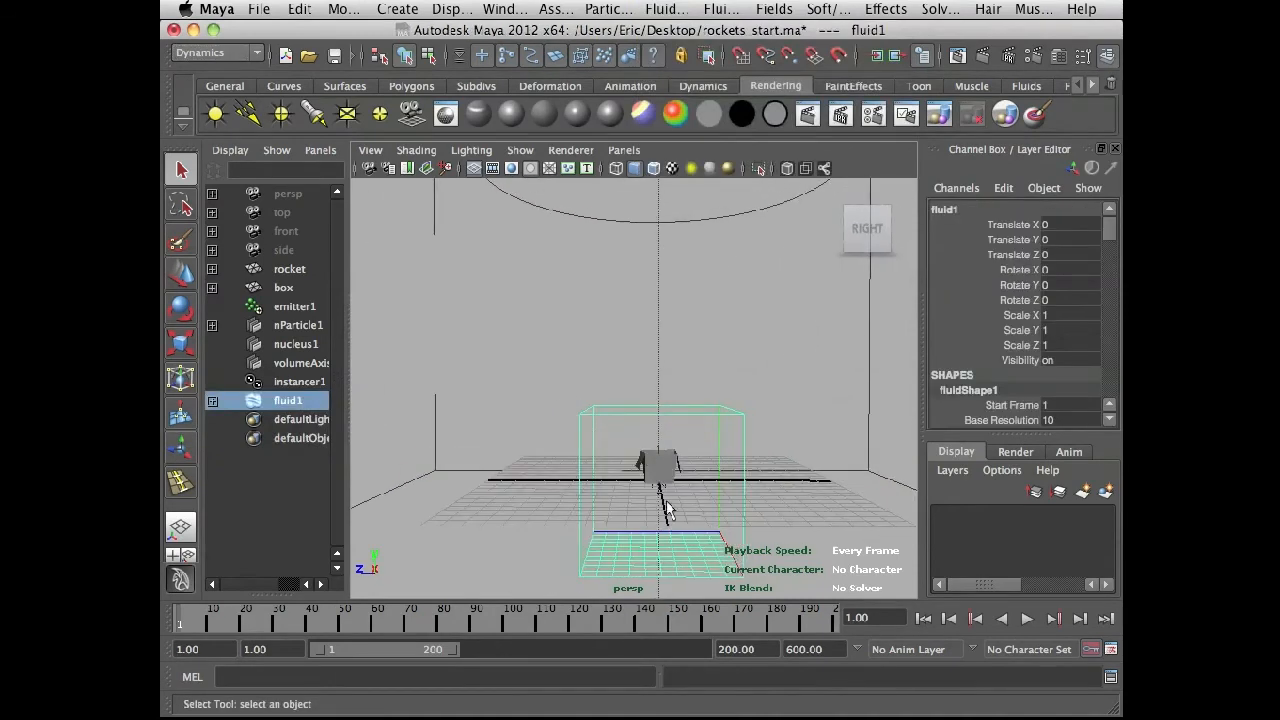
alt+drag(641, 470, 880, 310)
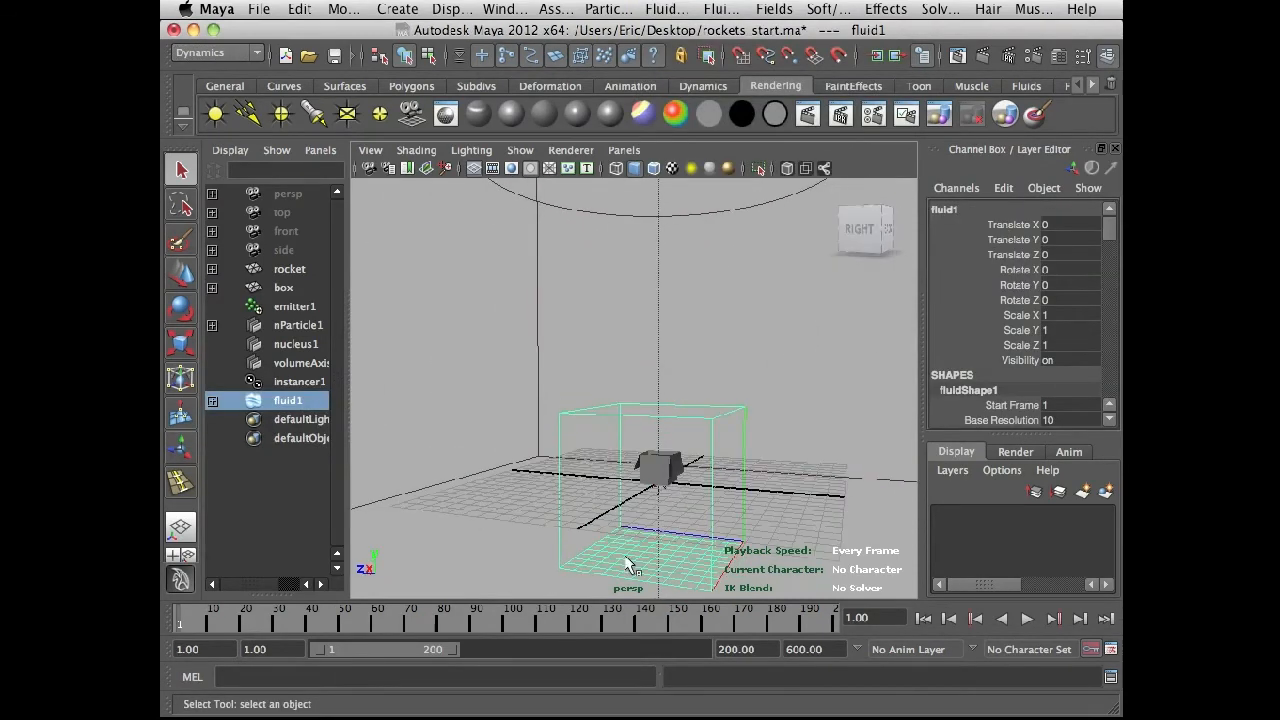
Turn on Auto Resize in the attributes of the fluid container's shape node.
drag(945, 29, 953, 29)
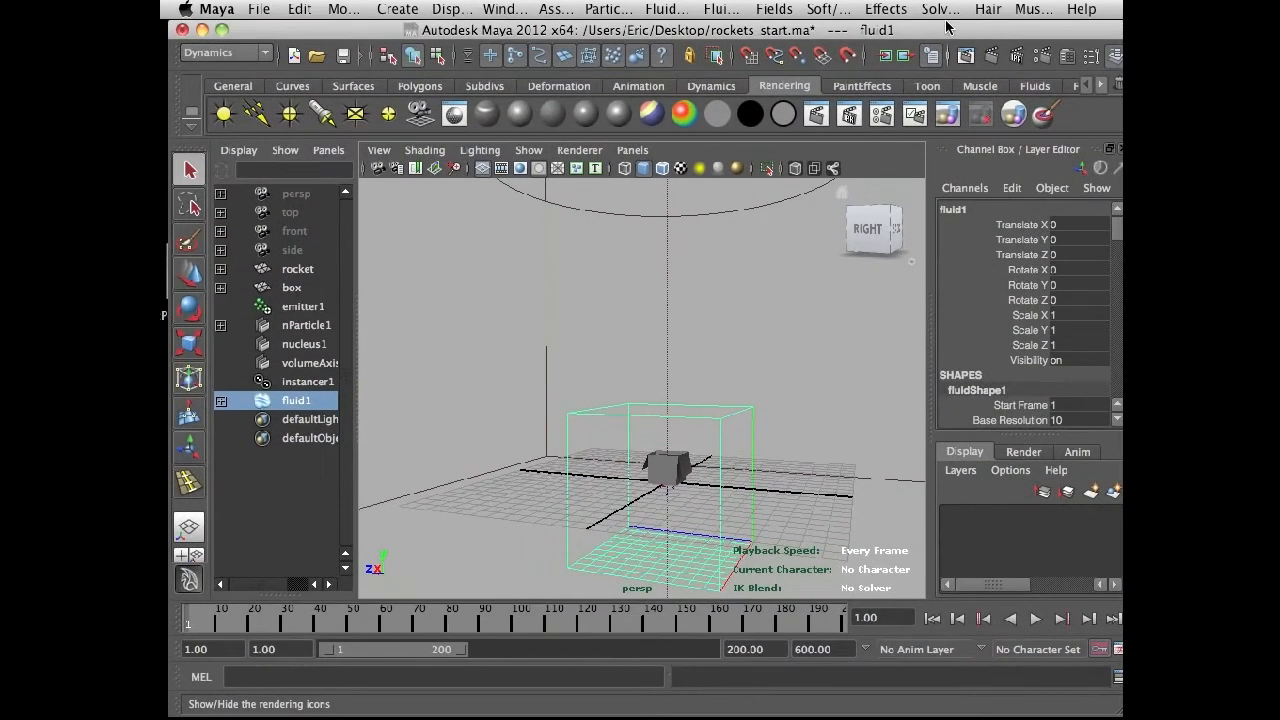
click(1068, 57)
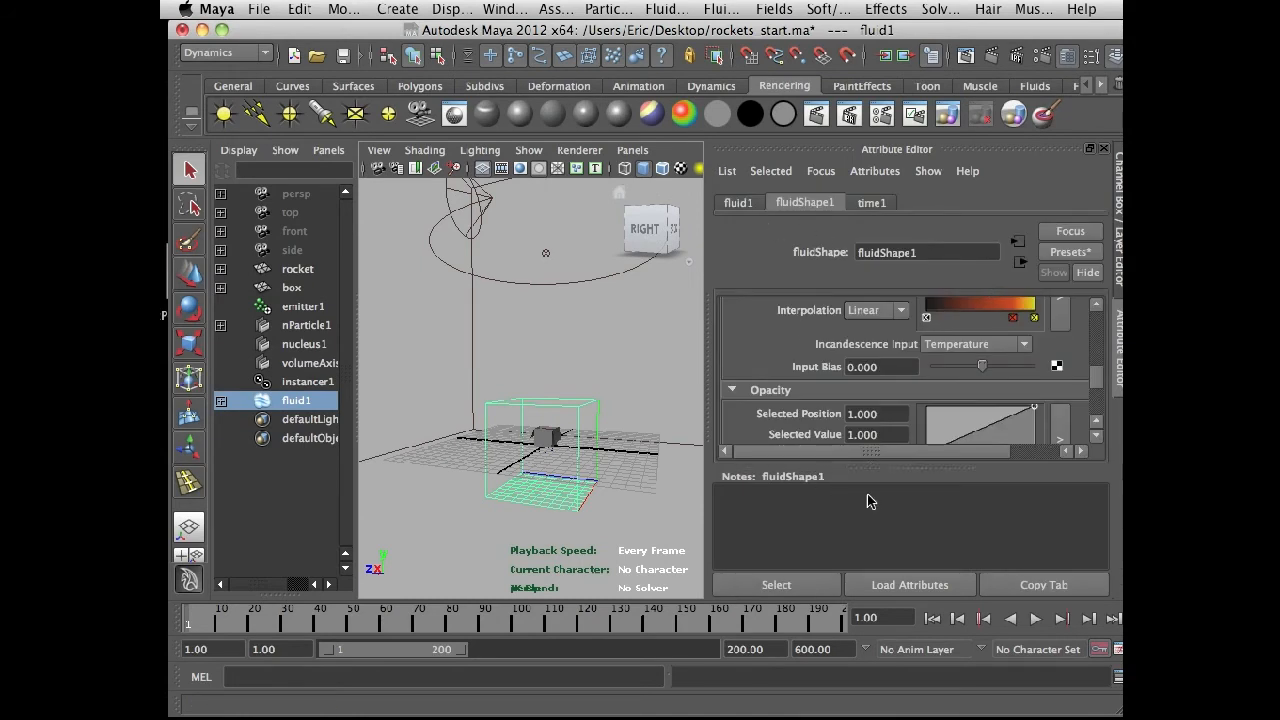
drag(869, 467, 875, 563)
mouse_move(1085, 444)
mouse_down()
mouse_move(1087, 459)
mouse_move(1095, 374)
mouse_up()
click(868, 419)
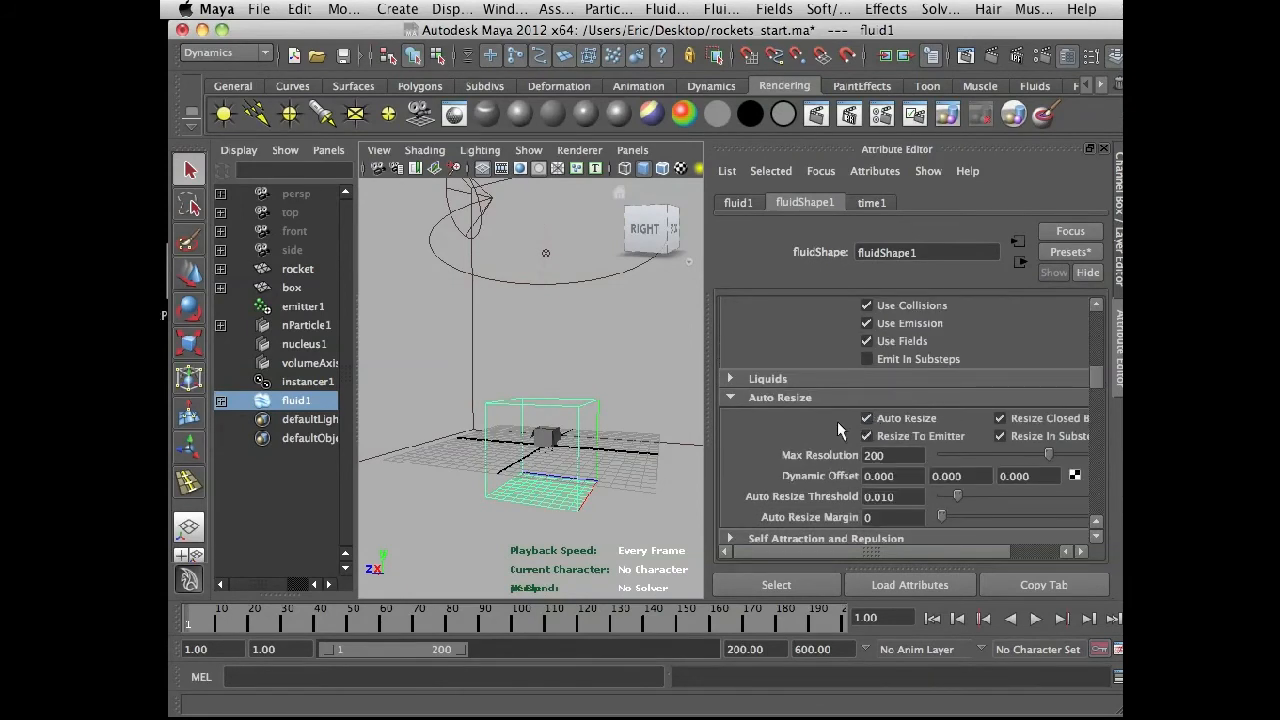
drag(1098, 378, 1100, 320)
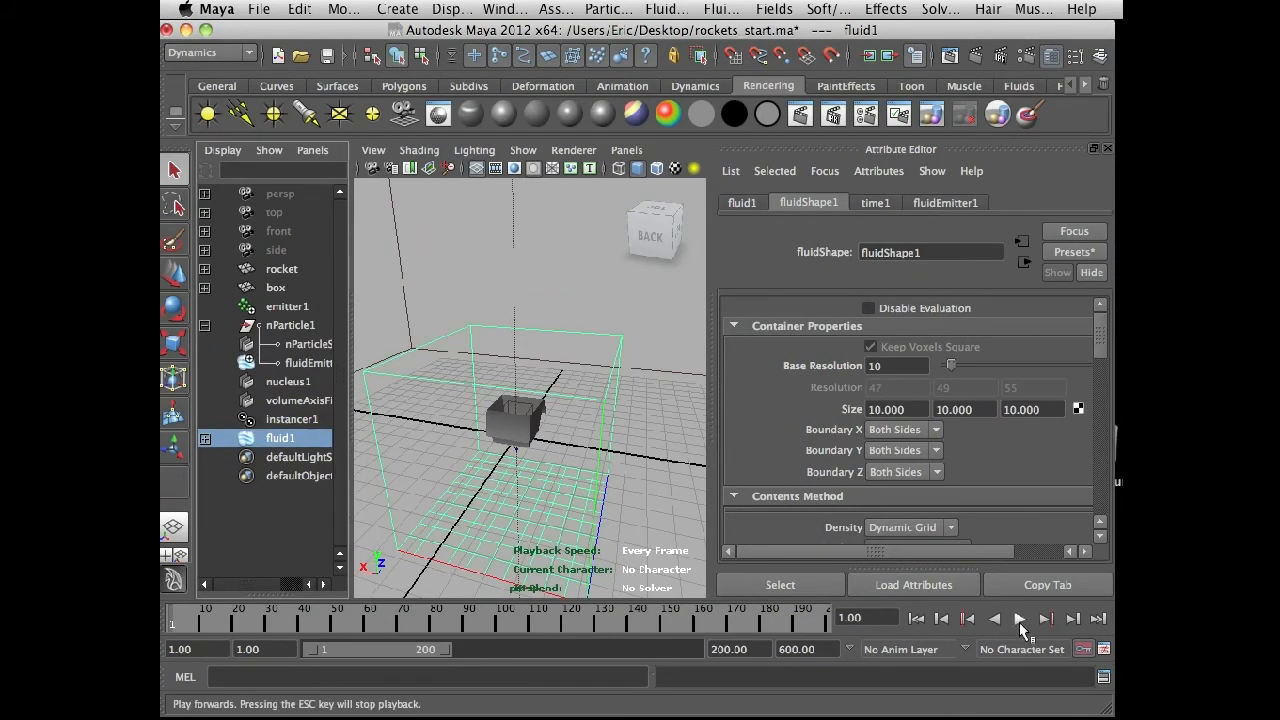
Preview the fluid simulation briefly and set the fluid container's Density Scale to 6.
click(1019, 619)
click(1019, 619)
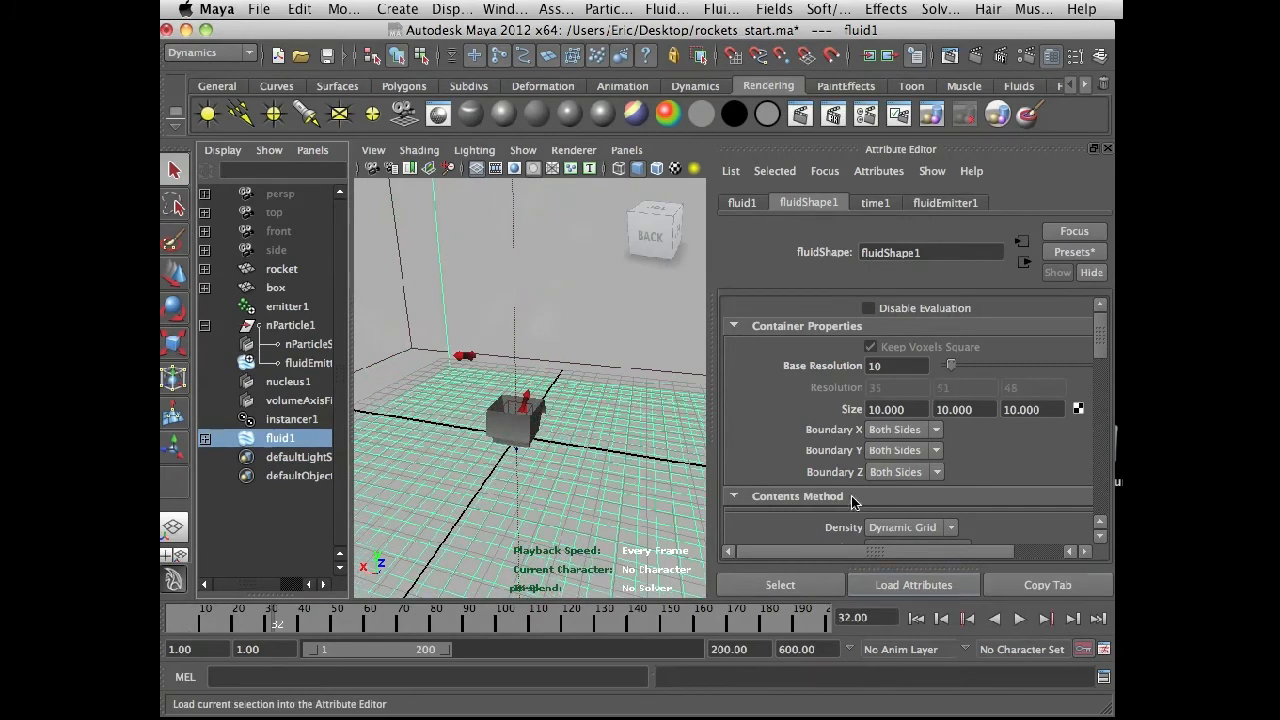
drag(1097, 335, 1080, 457)
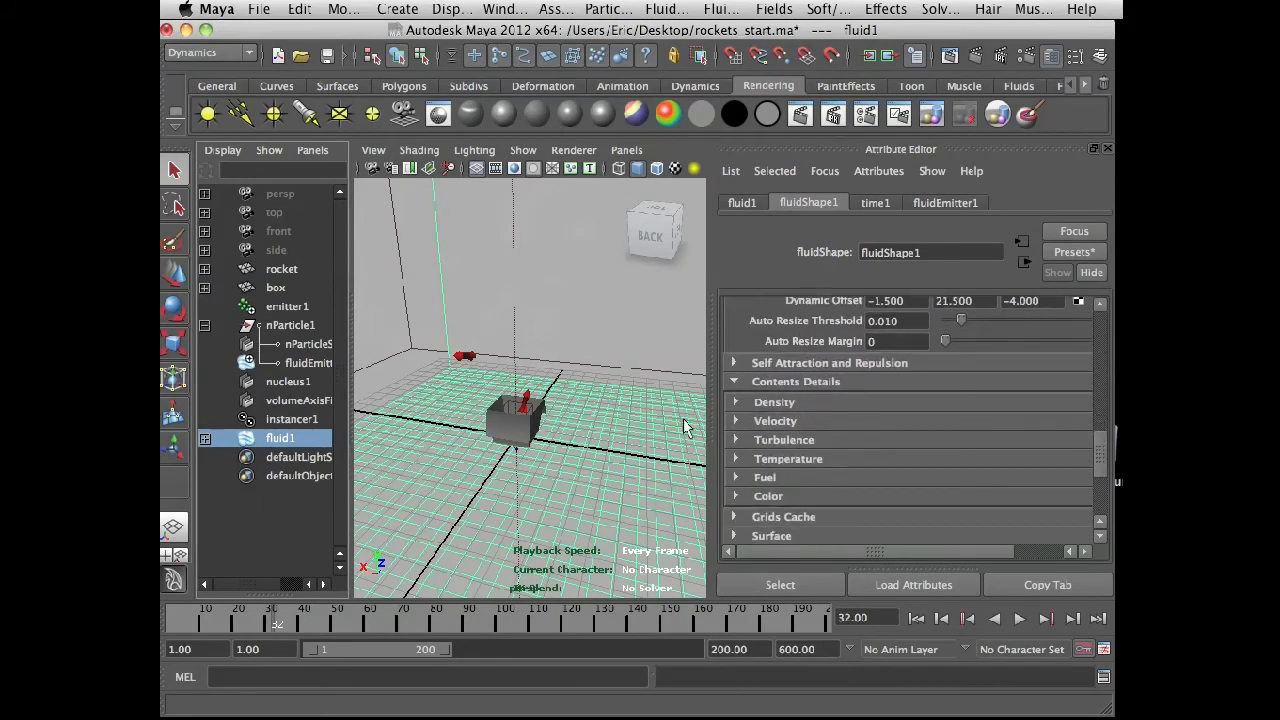
click(734, 402)
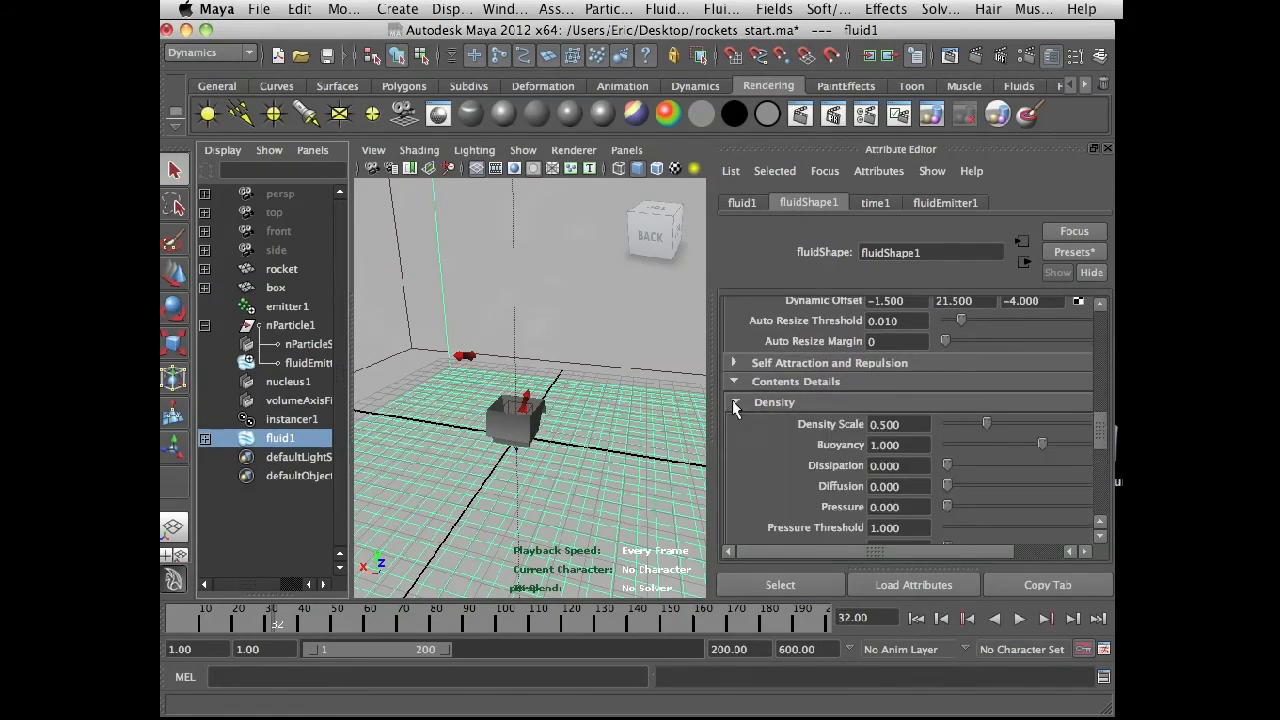
click(916, 428)
text(6)
key(Return)
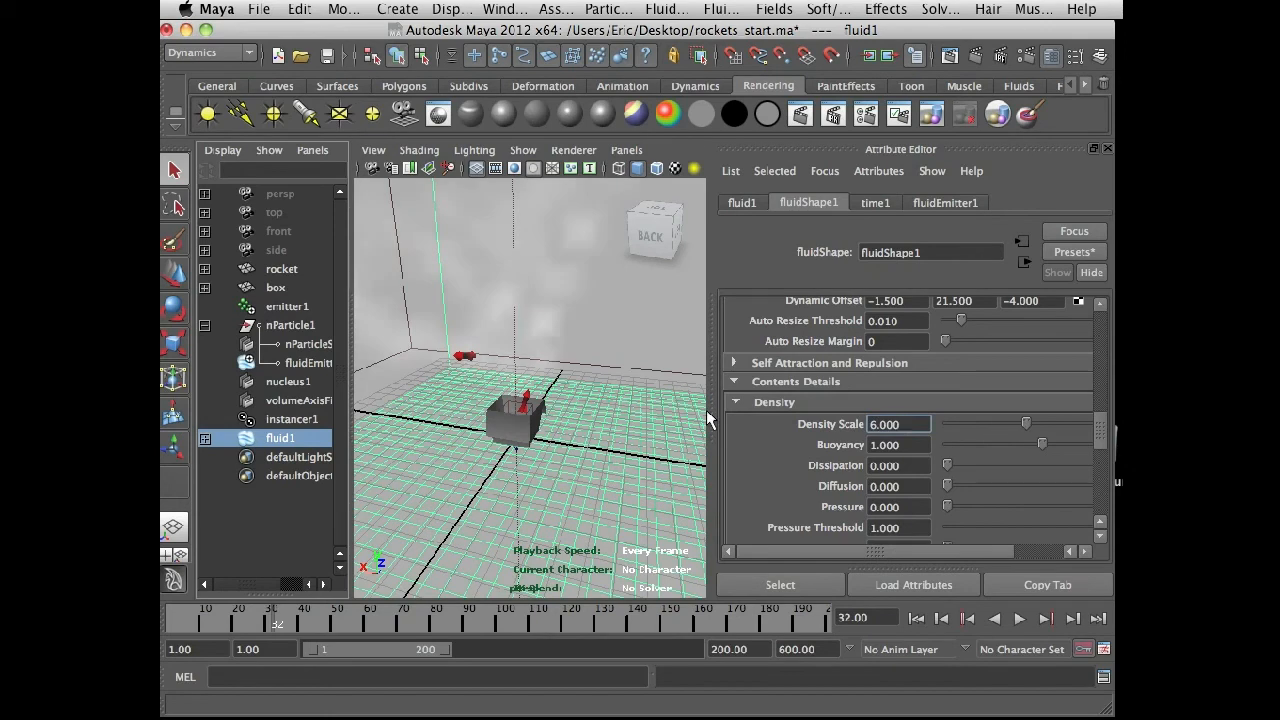
Replay the simulation briefly from the first frame to check the density of the rockets' smoke.
click(916, 618)
click(1018, 619)
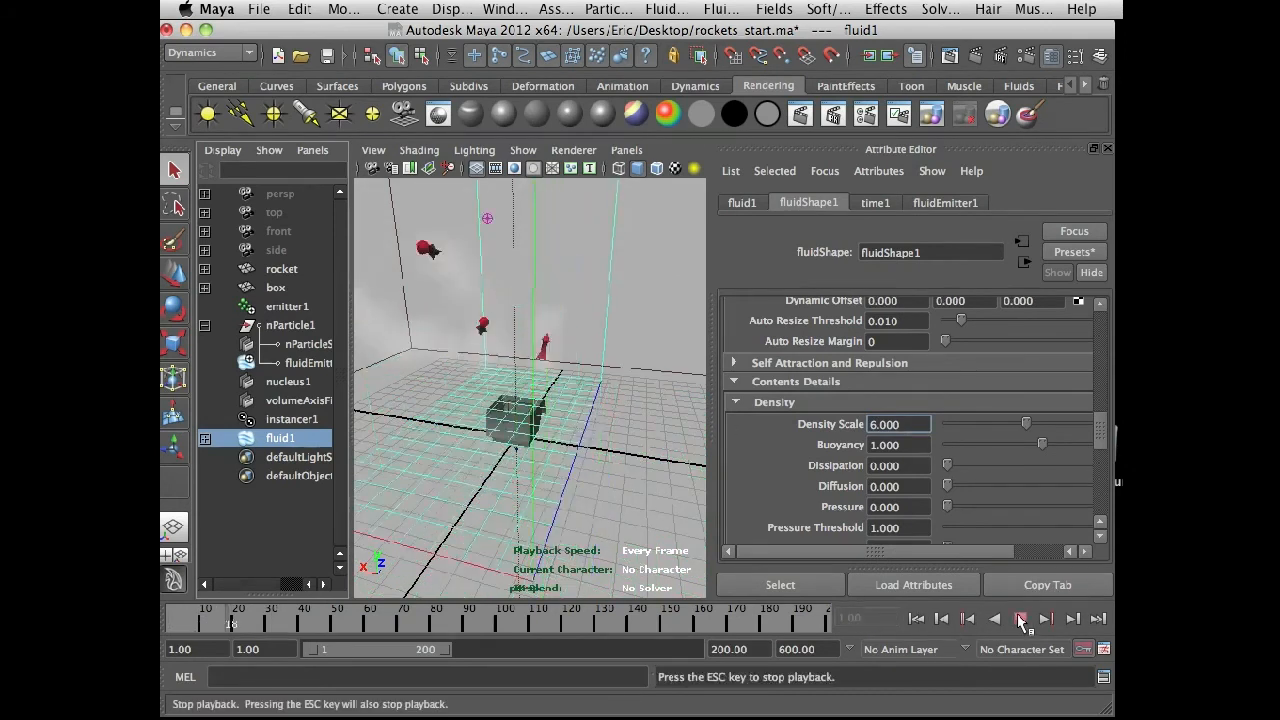
click(1021, 619)
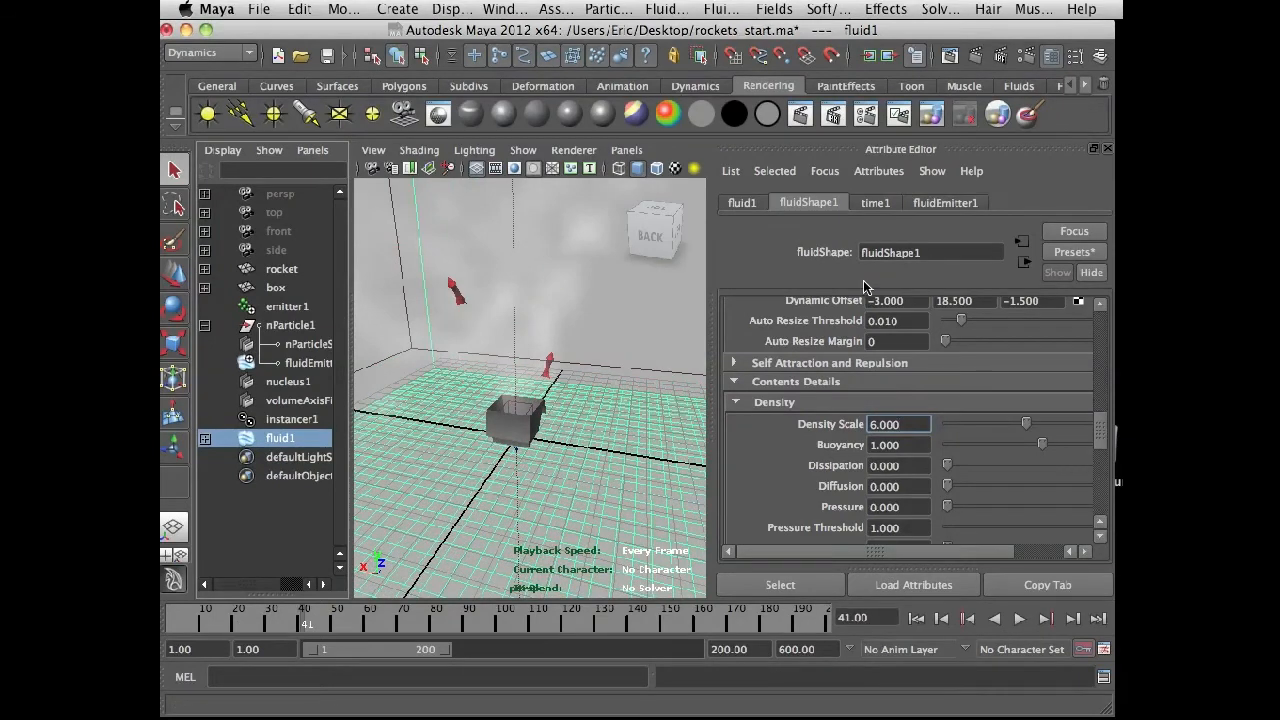
Enable Motion Streak on fluidEmitter1, the fluid emitter attached to the nParticles.
click(953, 204)
drag(1097, 368, 1100, 462)
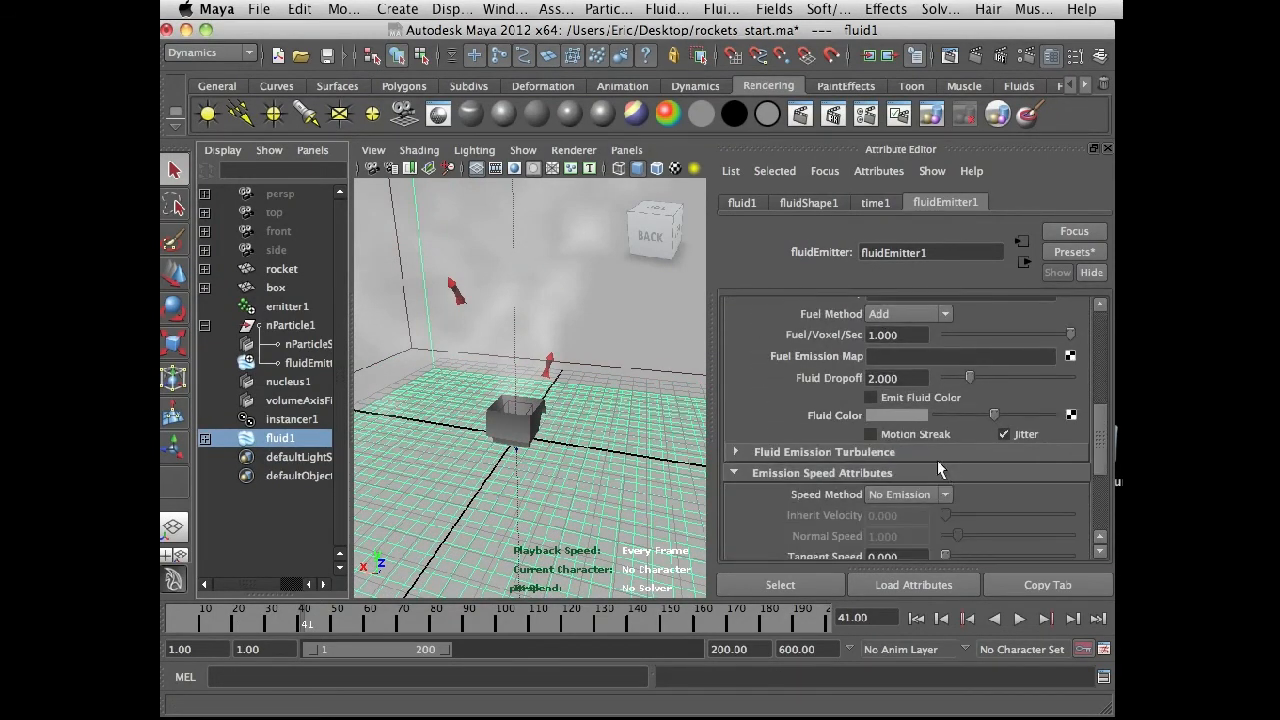
click(870, 434)
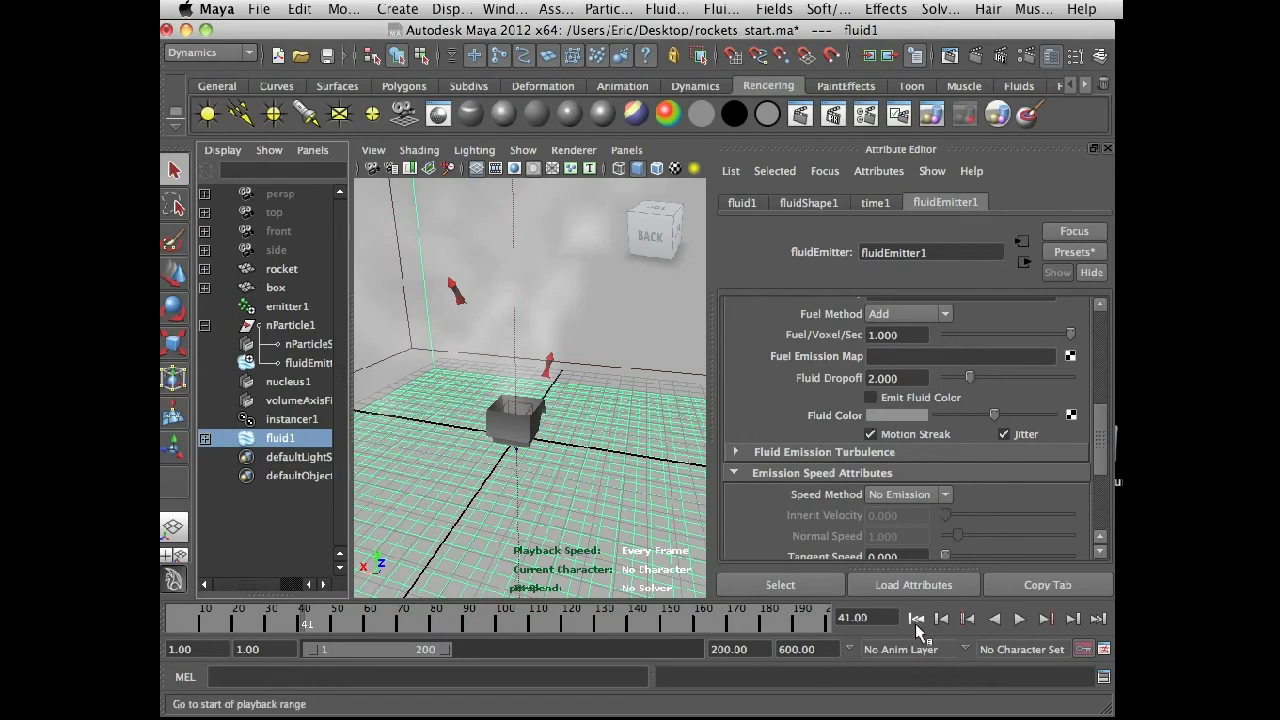
Replay the simulation with motion streaking and inspect the smoke trails with the whole container in view.
click(918, 620)
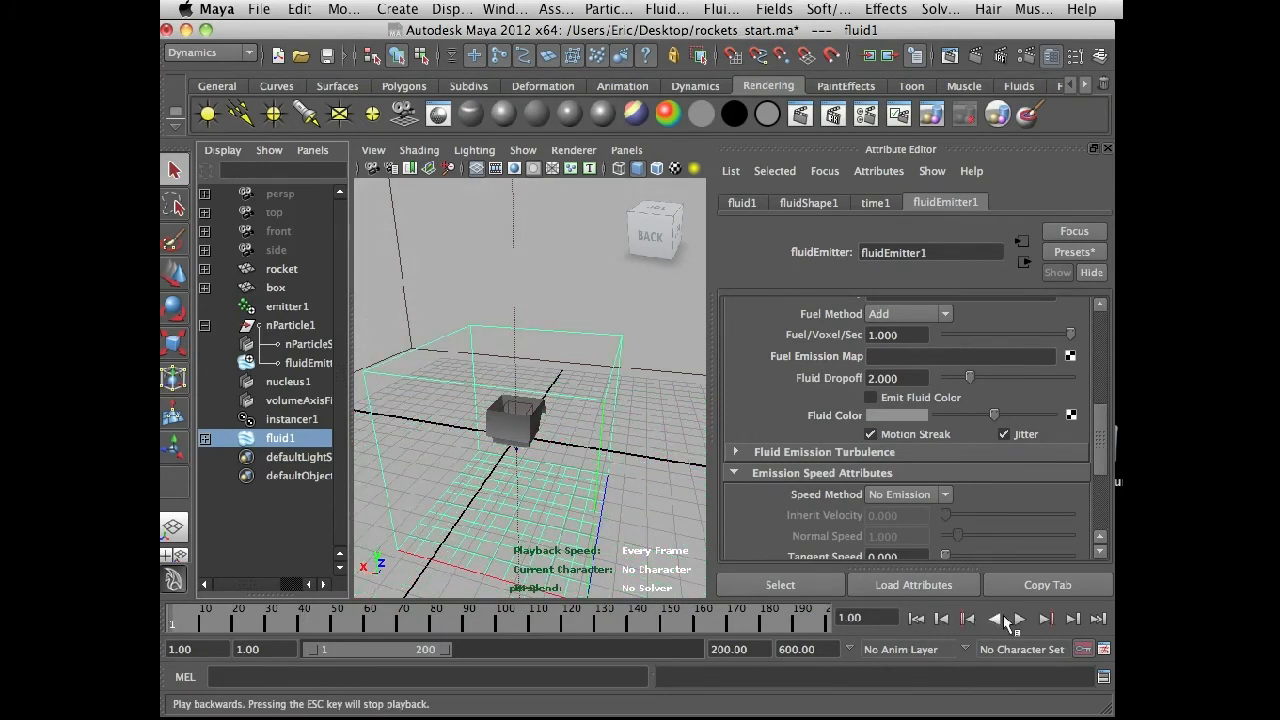
click(1020, 619)
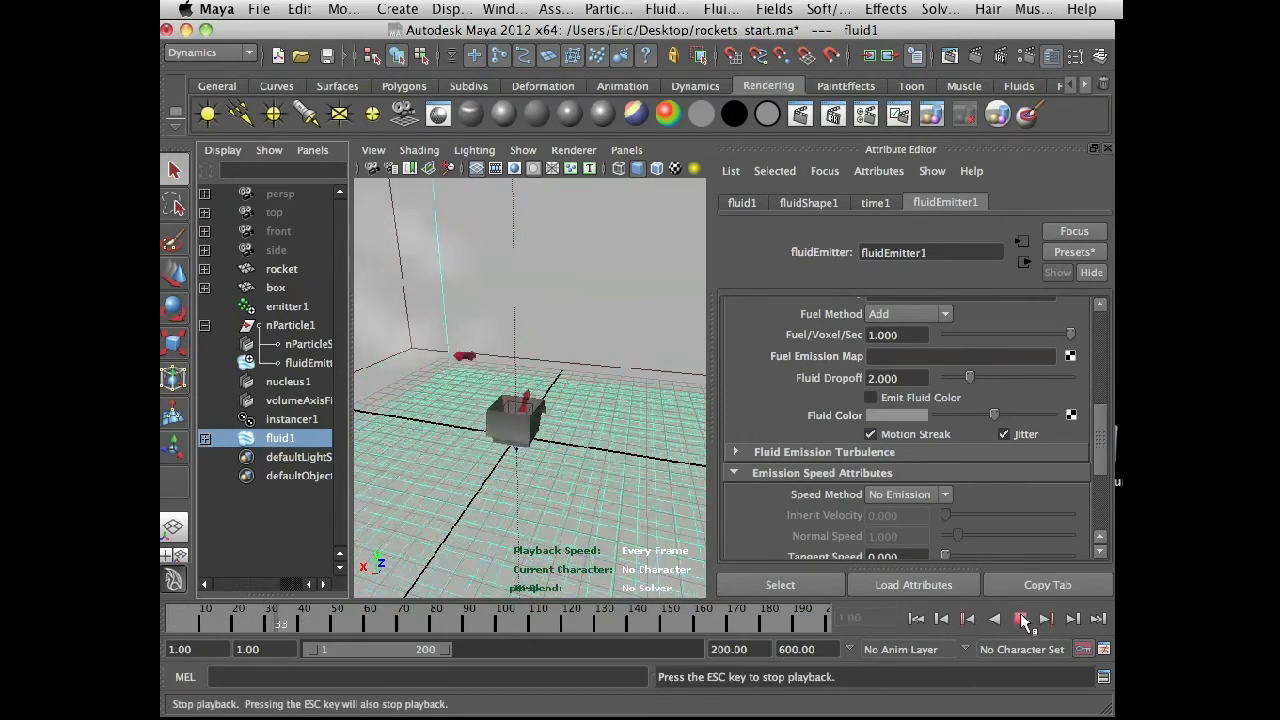
click(1021, 619)
alt+right_drag(592, 440, 520, 425)
alt+drag(520, 425, 532, 414)
alt+right_drag(532, 414, 603, 442)
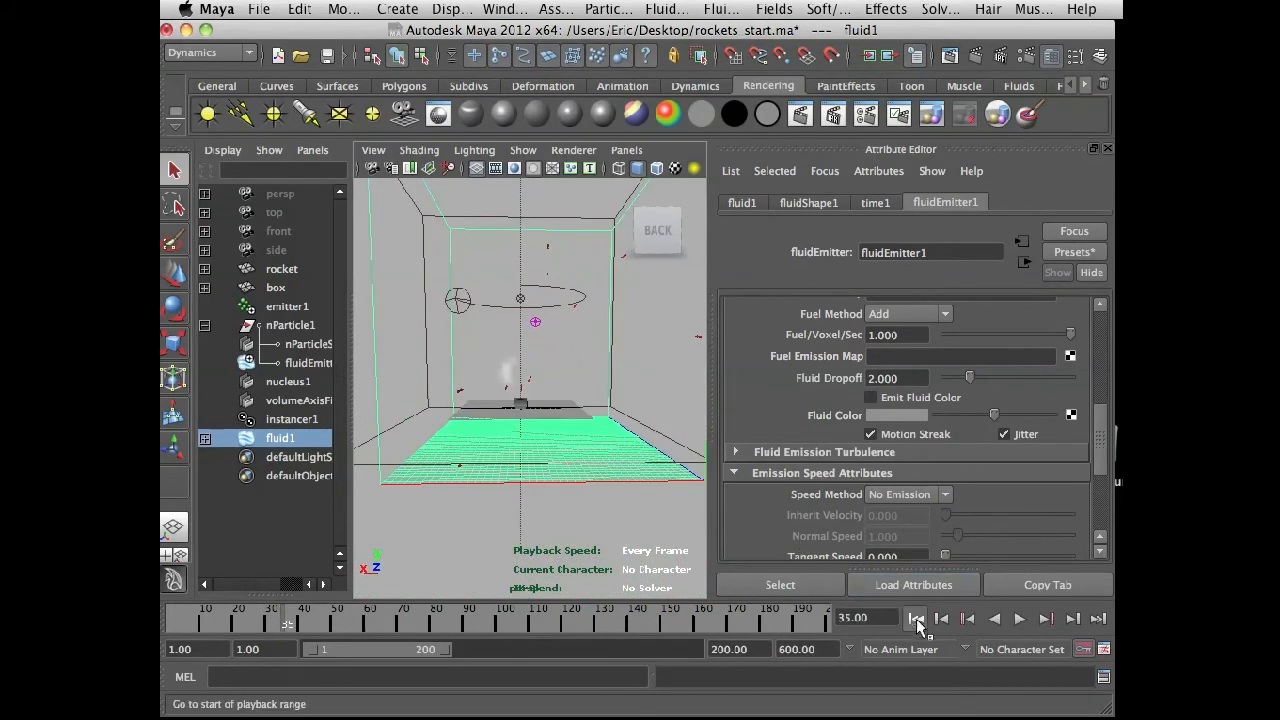
Run the simulation from the first frame in the wide view and check how the fluid container resizes around the rockets.
click(916, 618)
click(1020, 619)
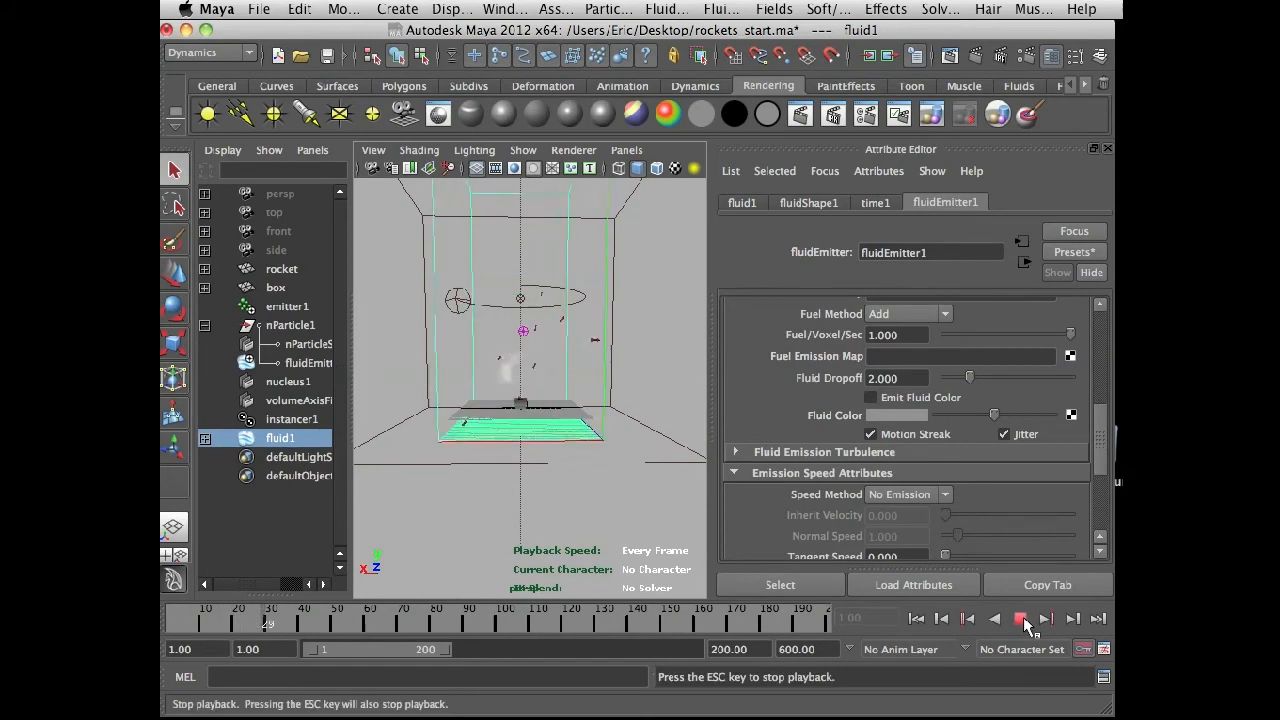
click(1020, 619)
alt+drag(600, 449, 568, 474)
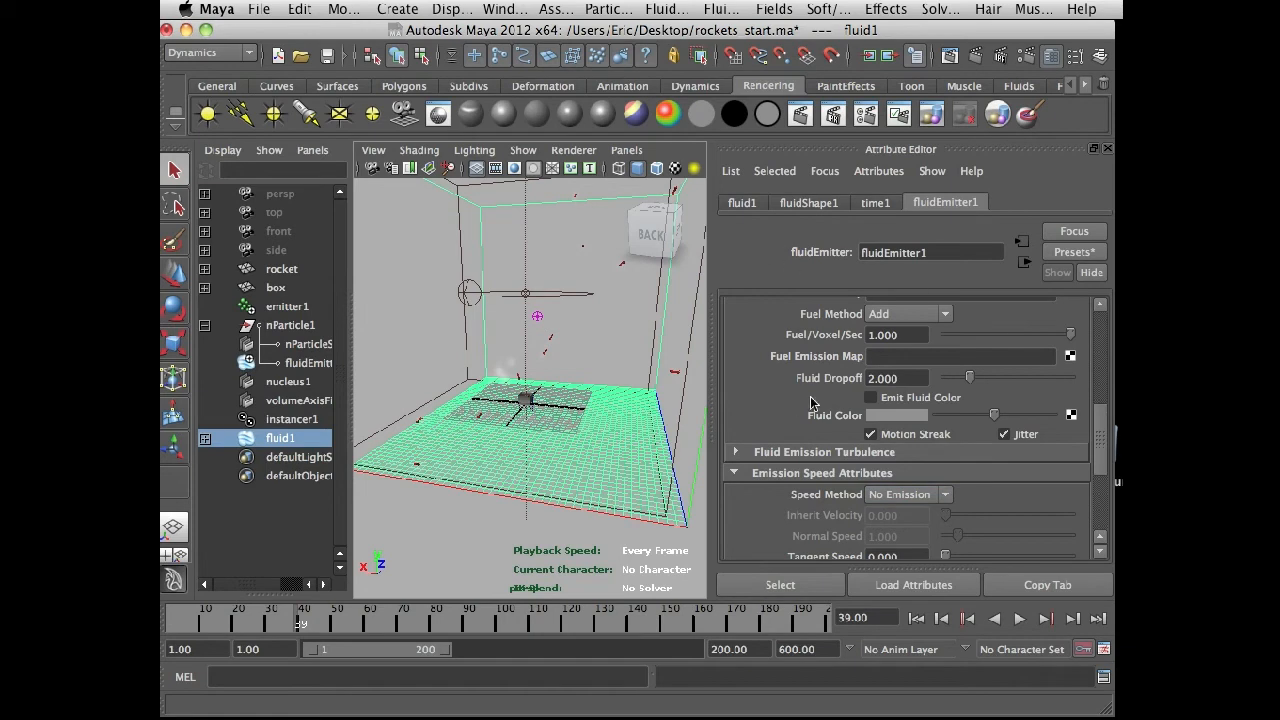
Open the Visor and show the Space folder of the fluid examples.
click(438, 9)
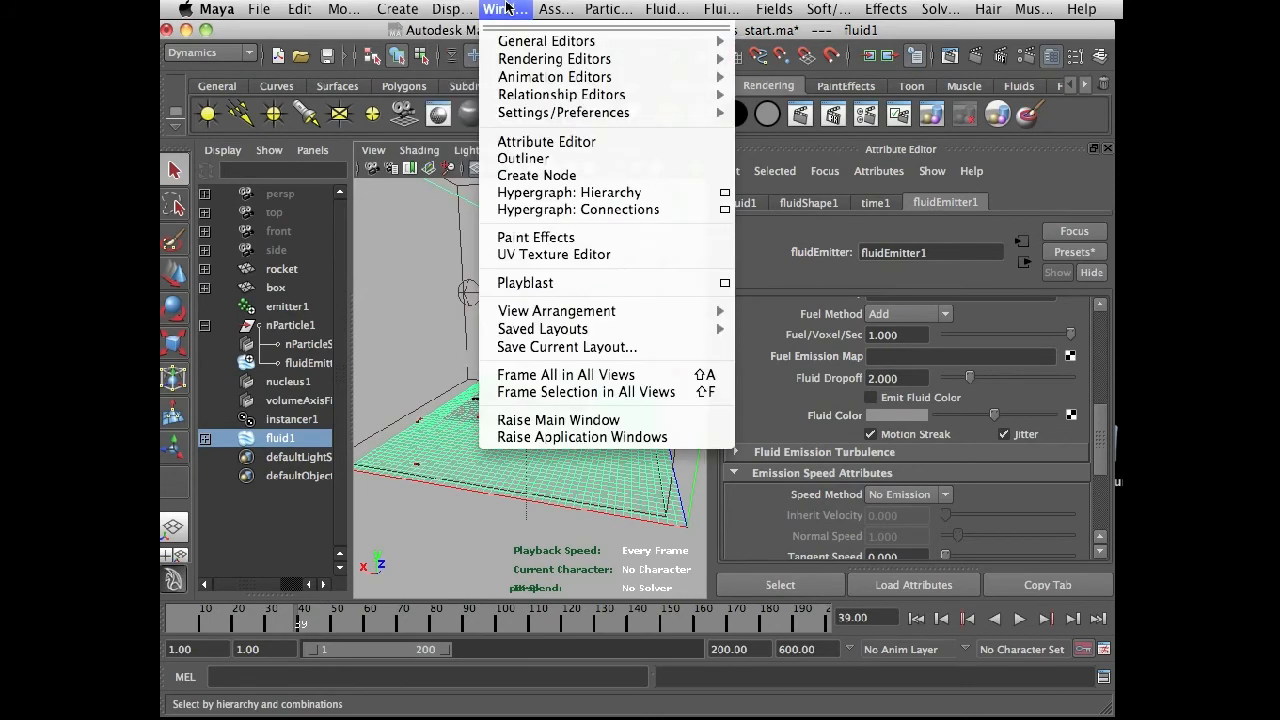
mouse_move(528, 42)
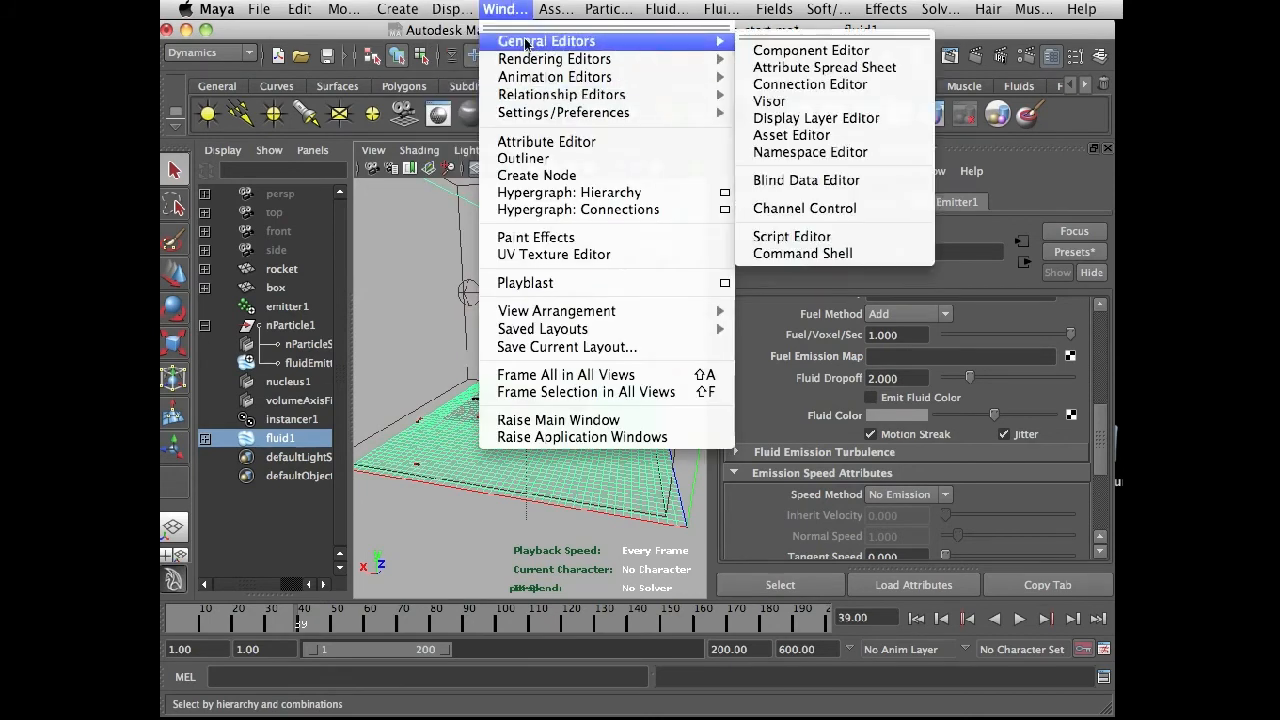
click(876, 104)
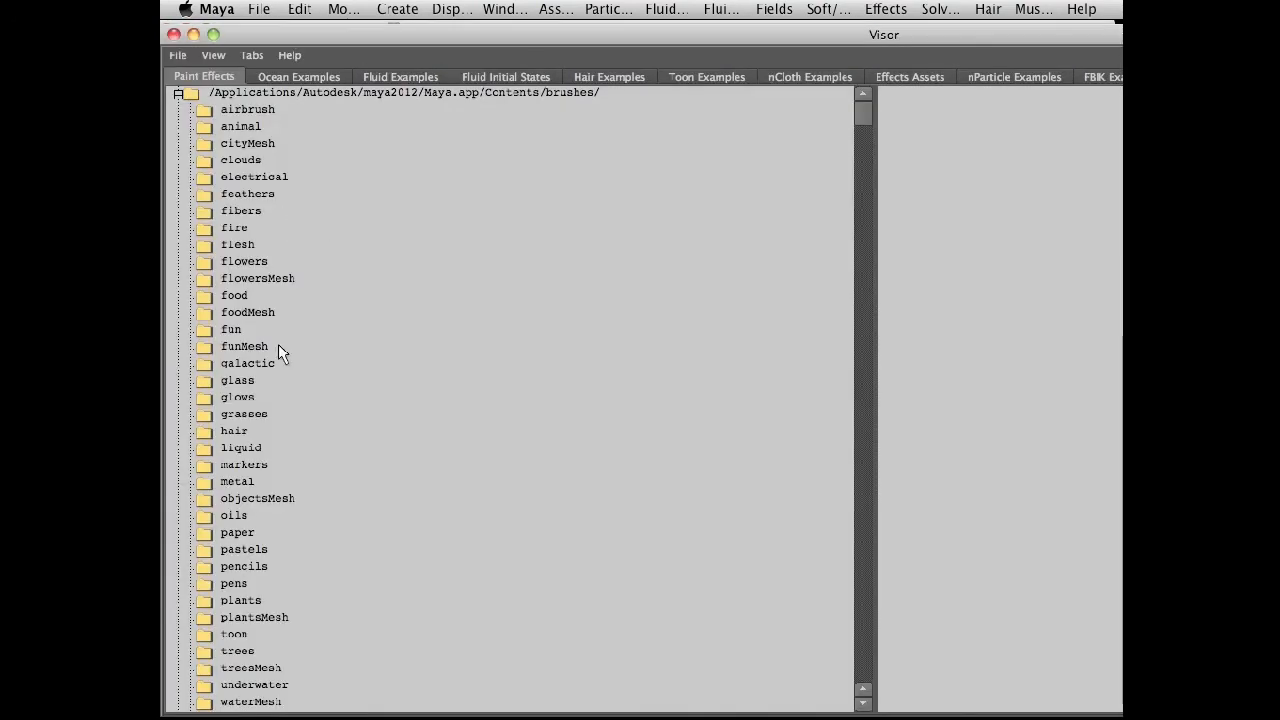
click(392, 78)
click(240, 196)
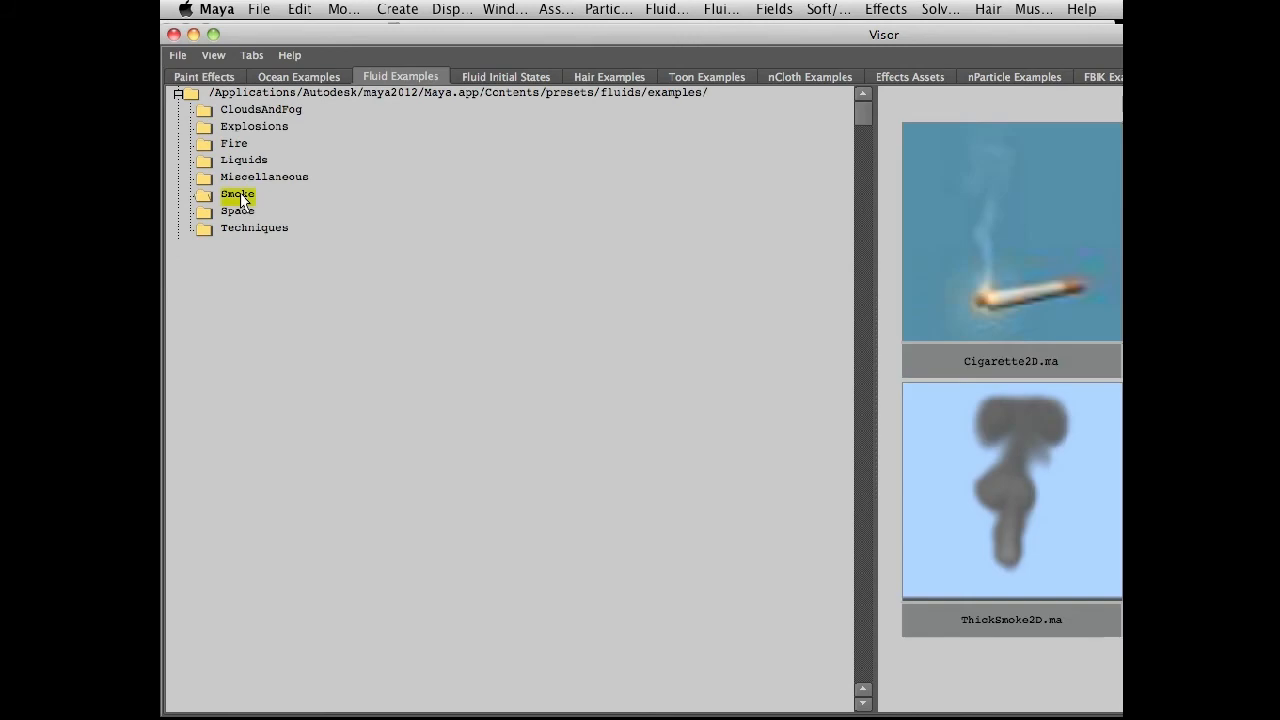
drag(945, 30, 1074, 29)
click(369, 208)
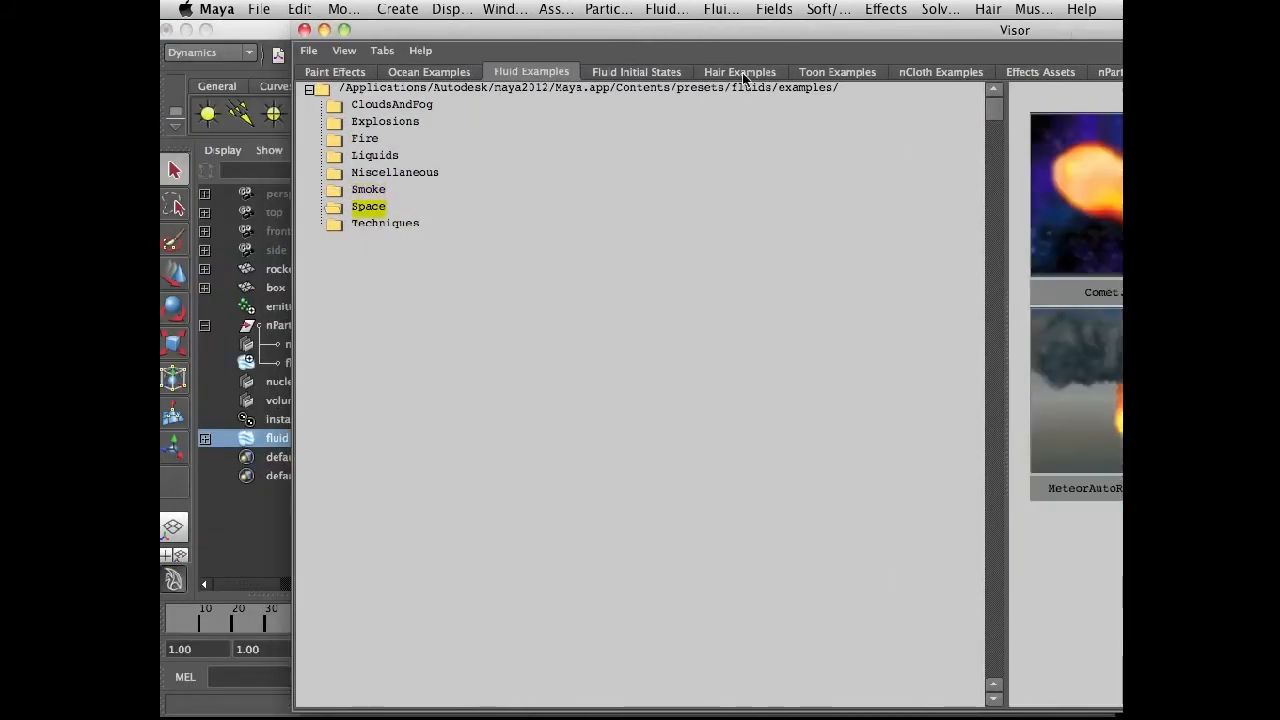
Import the MeteorAutoResize.ma example into the scene and close the Visor.
drag(870, 36, 265, 18)
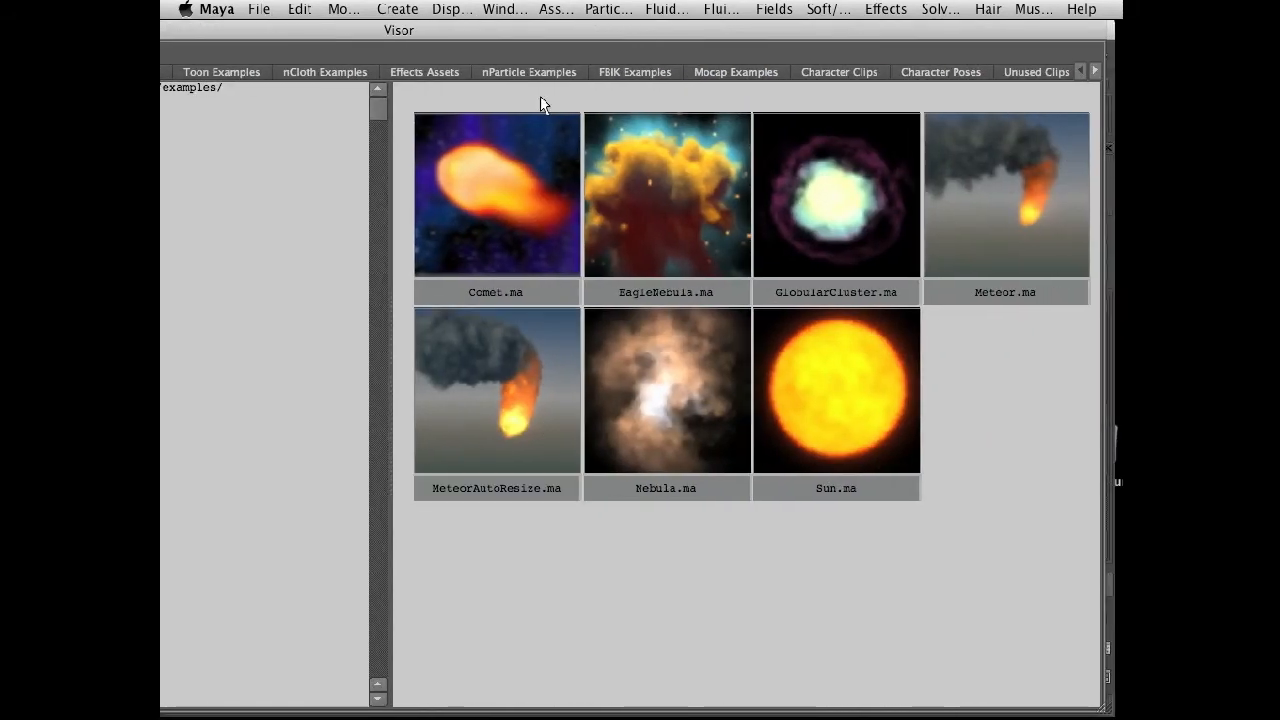
drag(497, 22, 567, 82)
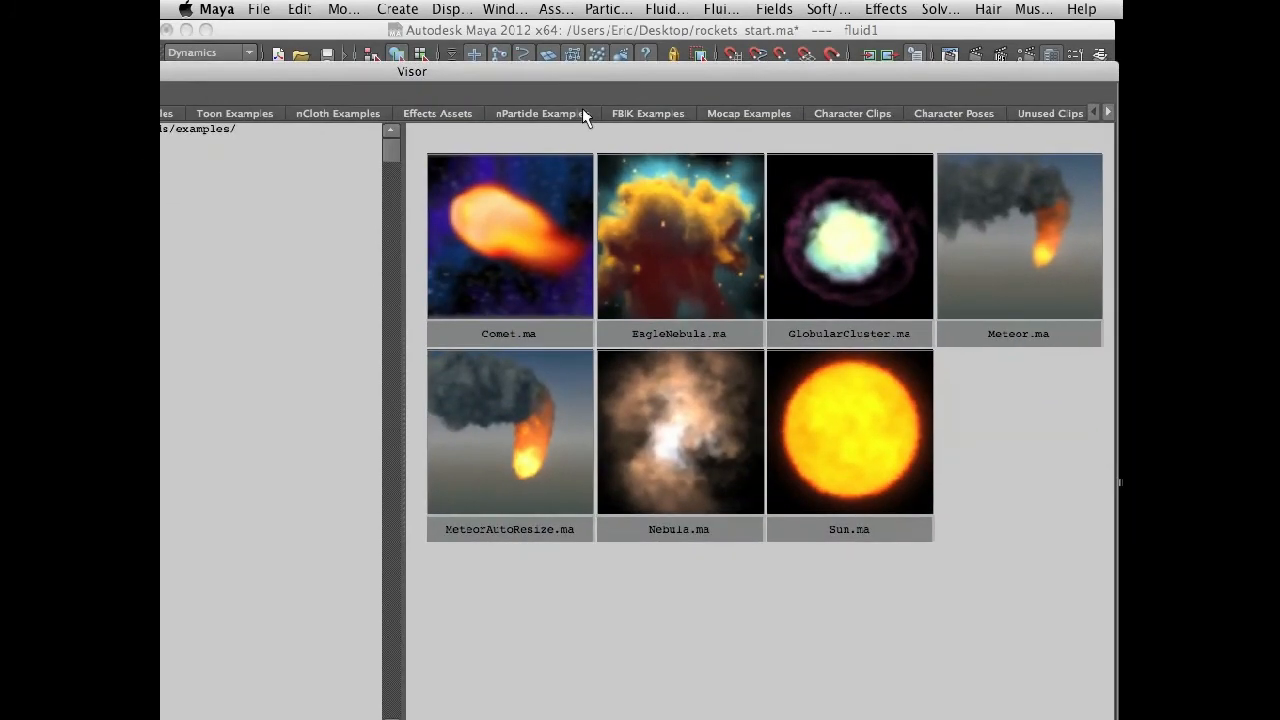
right_click(534, 427)
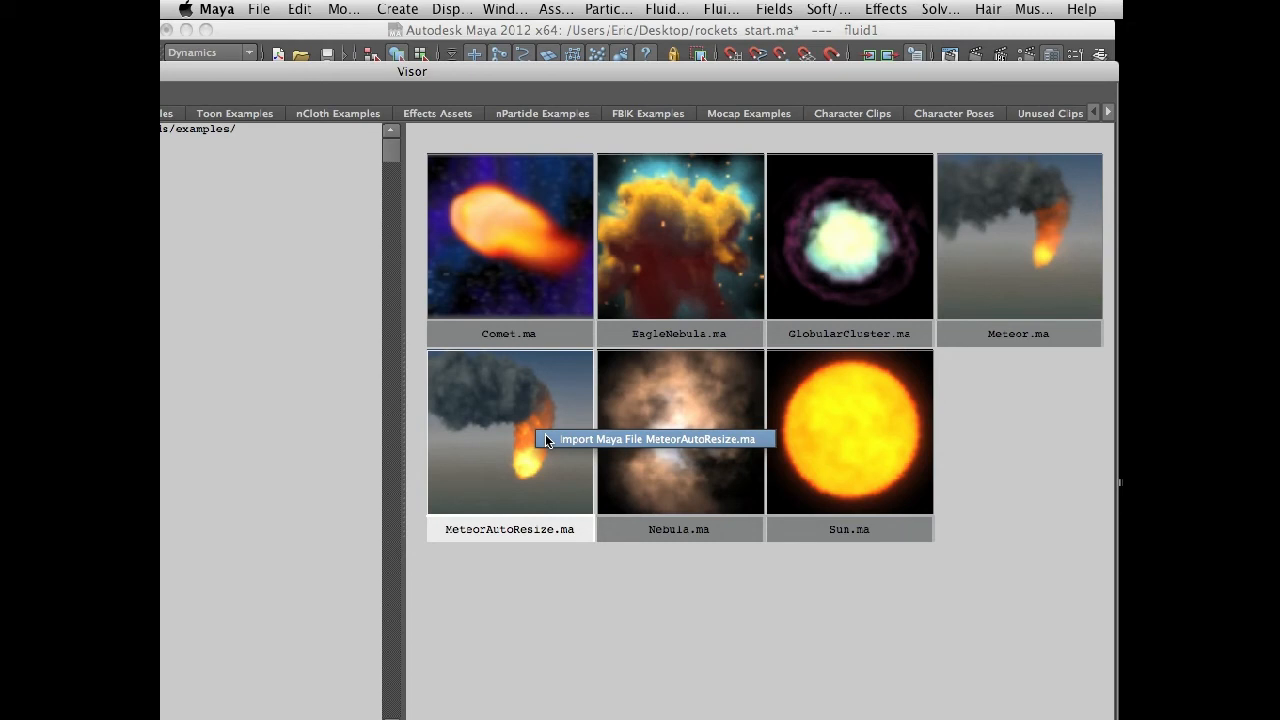
click(548, 440)
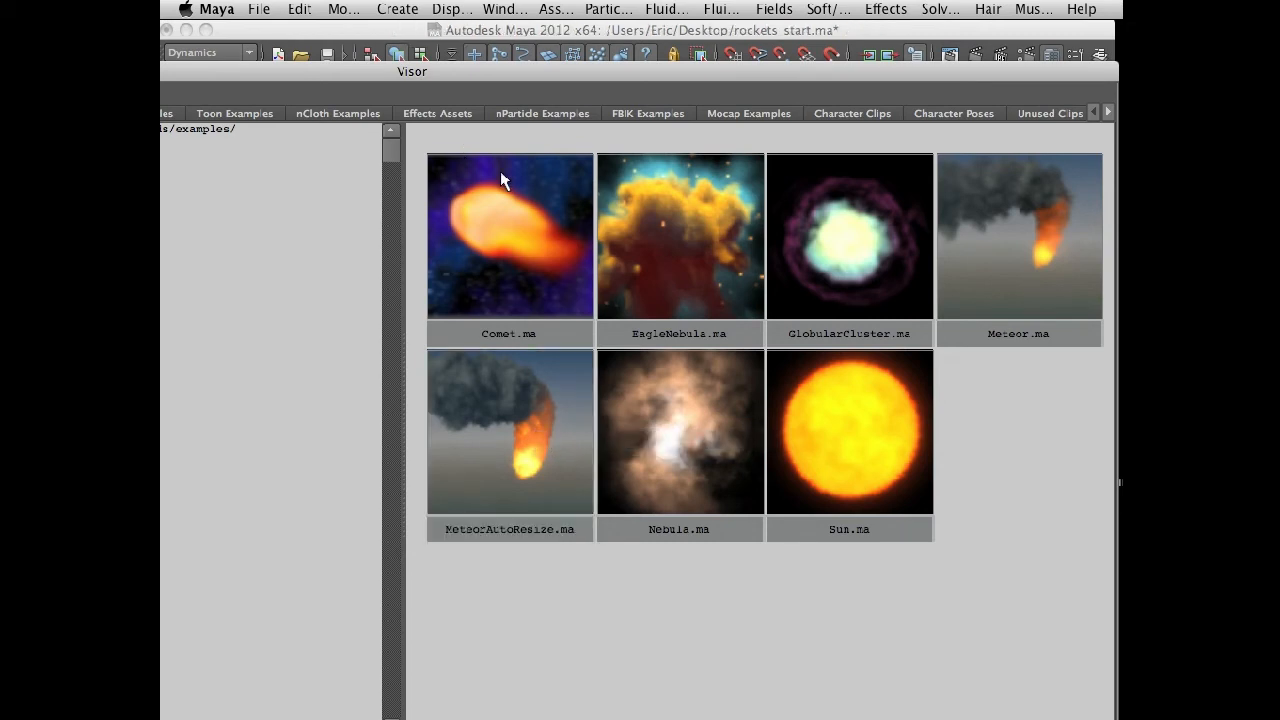
drag(445, 61, 766, 92)
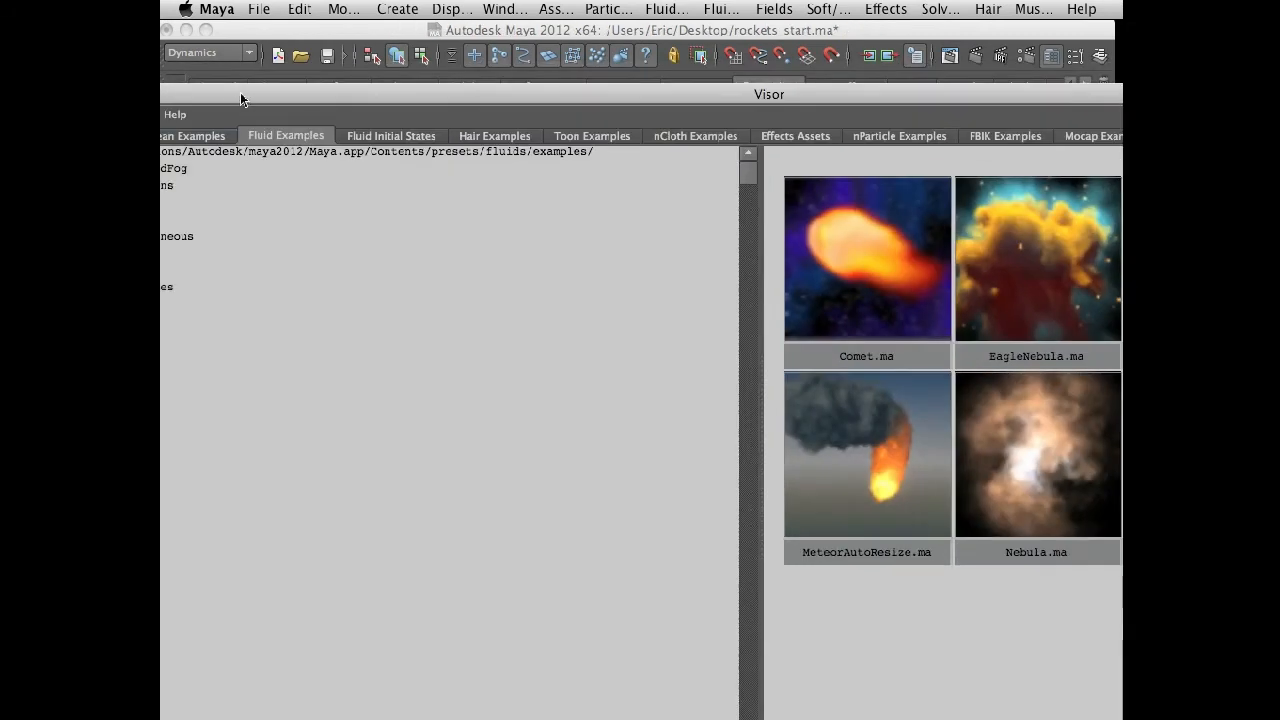
drag(230, 103, 512, 82)
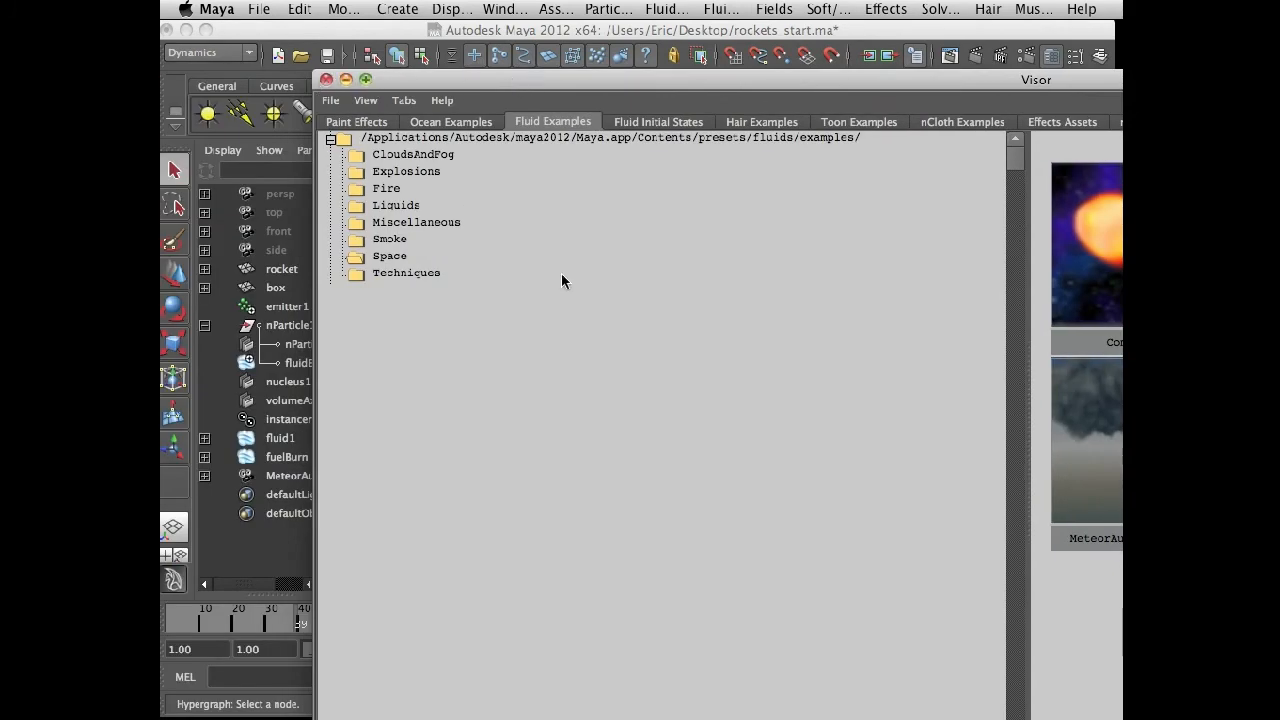
click(326, 80)
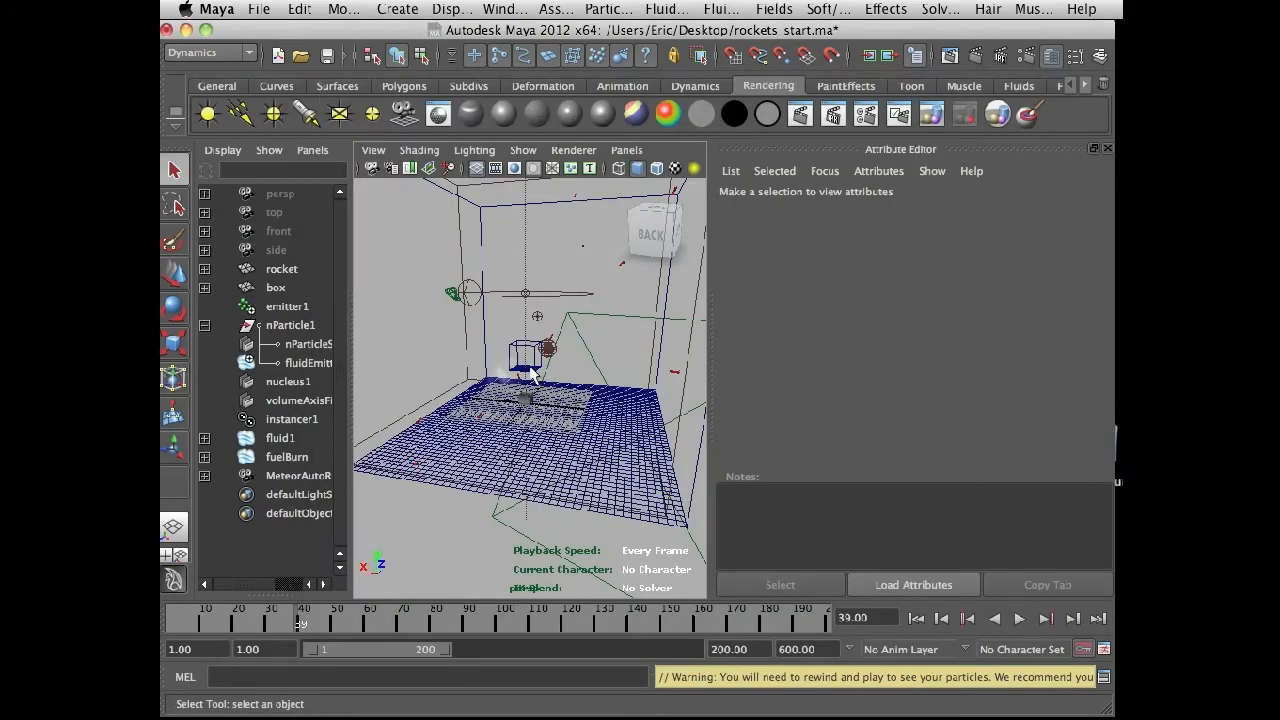
Play the simulation from the first frame to about frame 30 and examine the imported meteor fluid up close beside the rockets.
click(296, 476)
click(287, 456)
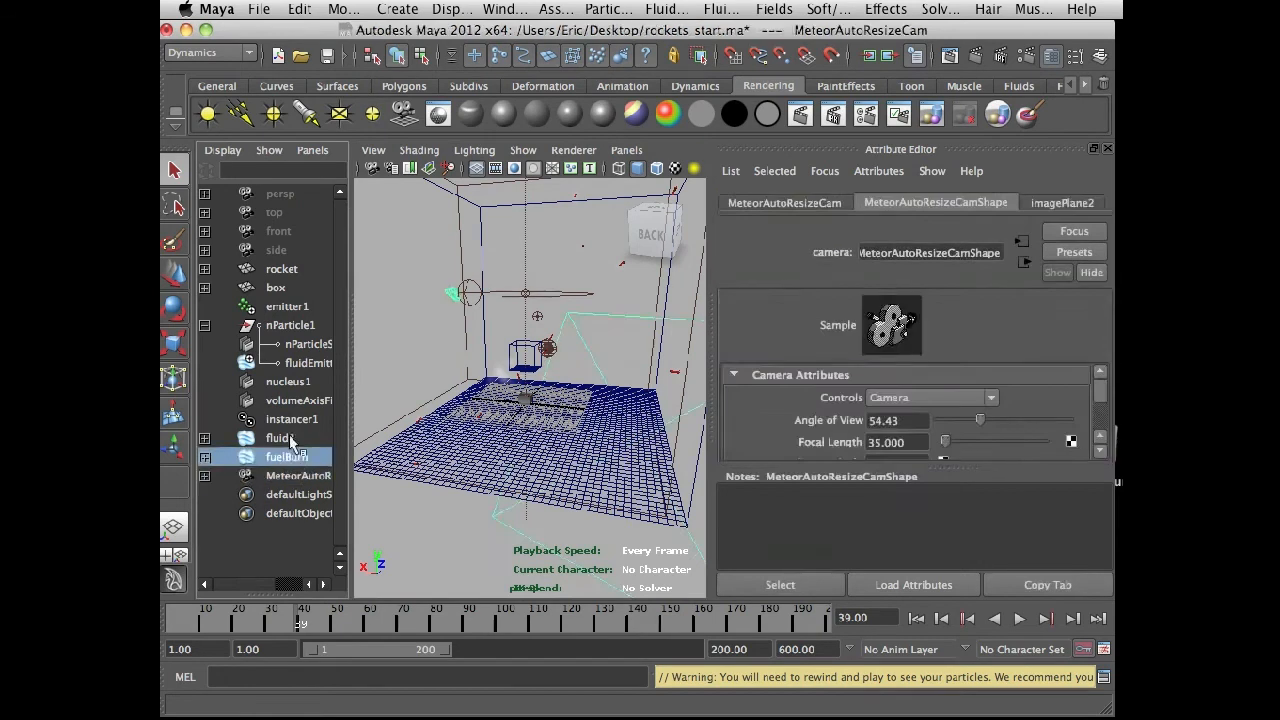
click(280, 438)
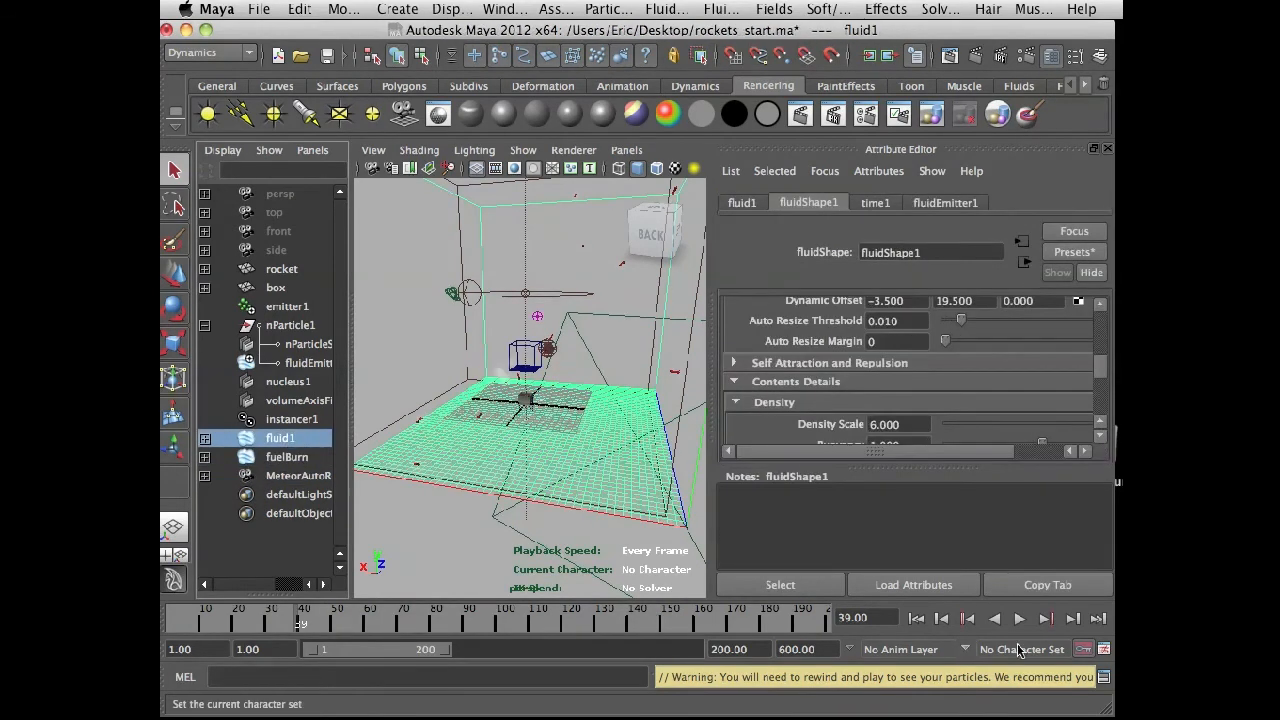
click(296, 476)
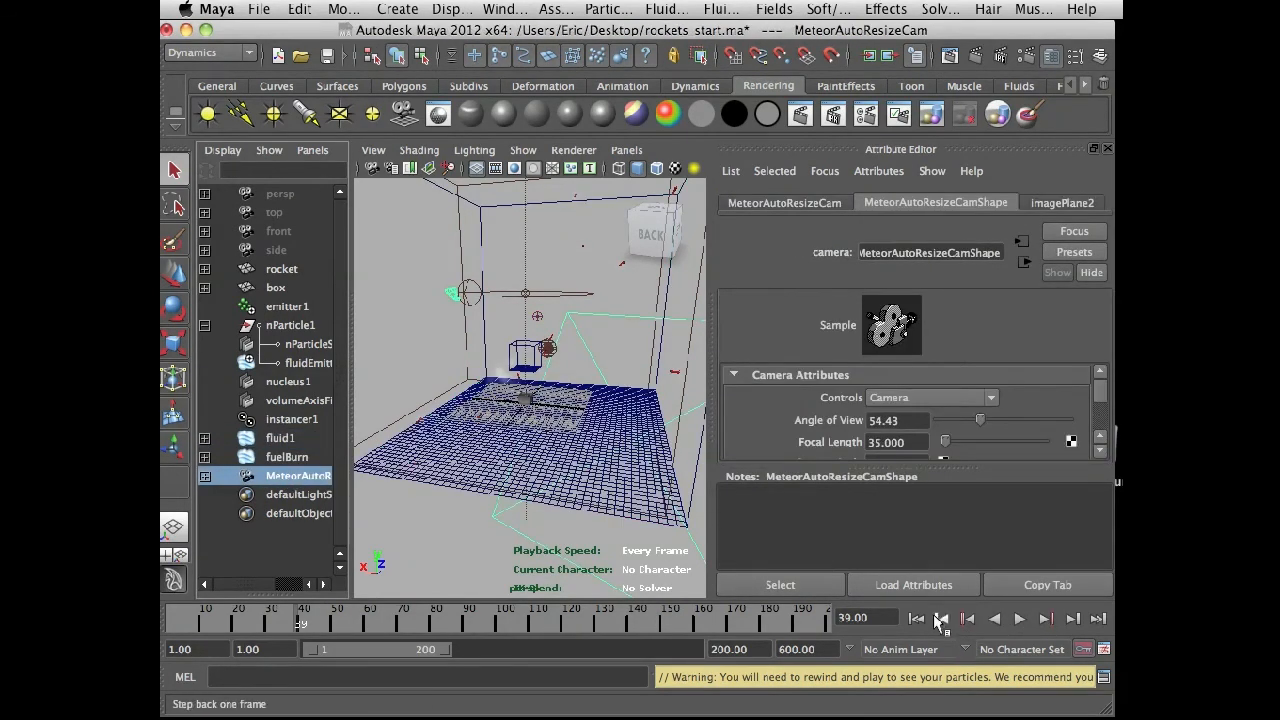
click(916, 618)
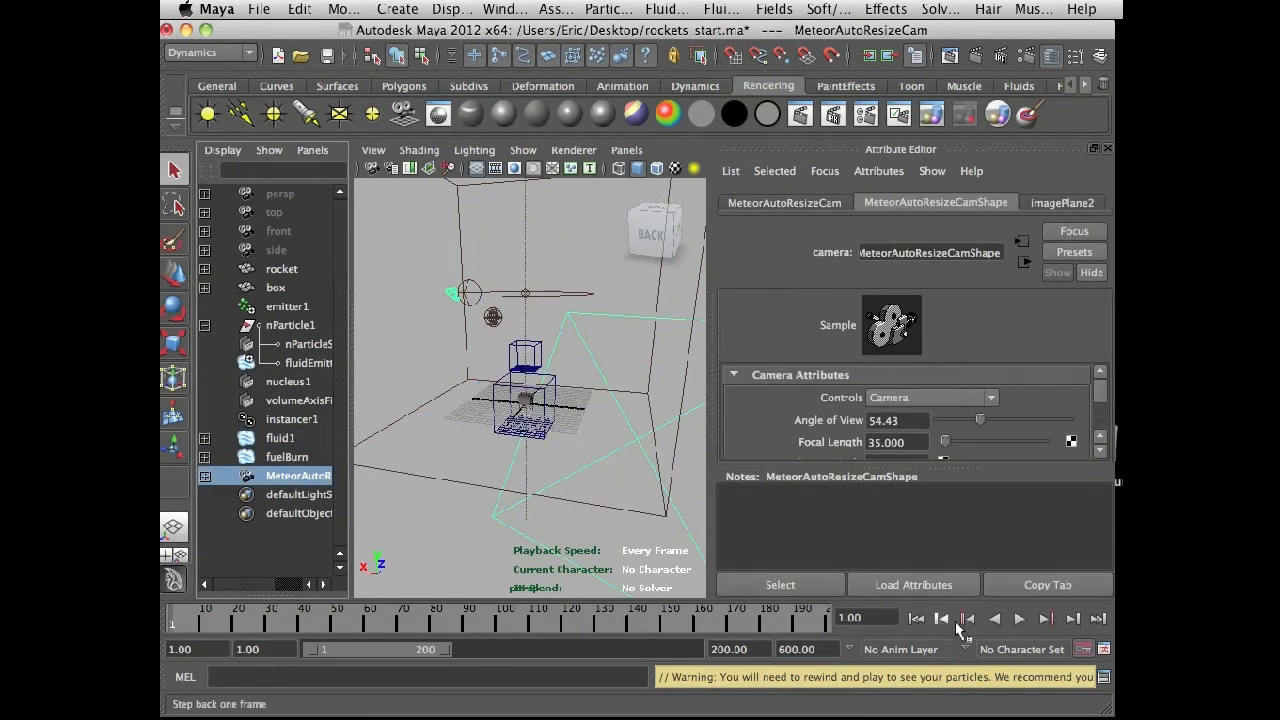
click(1020, 618)
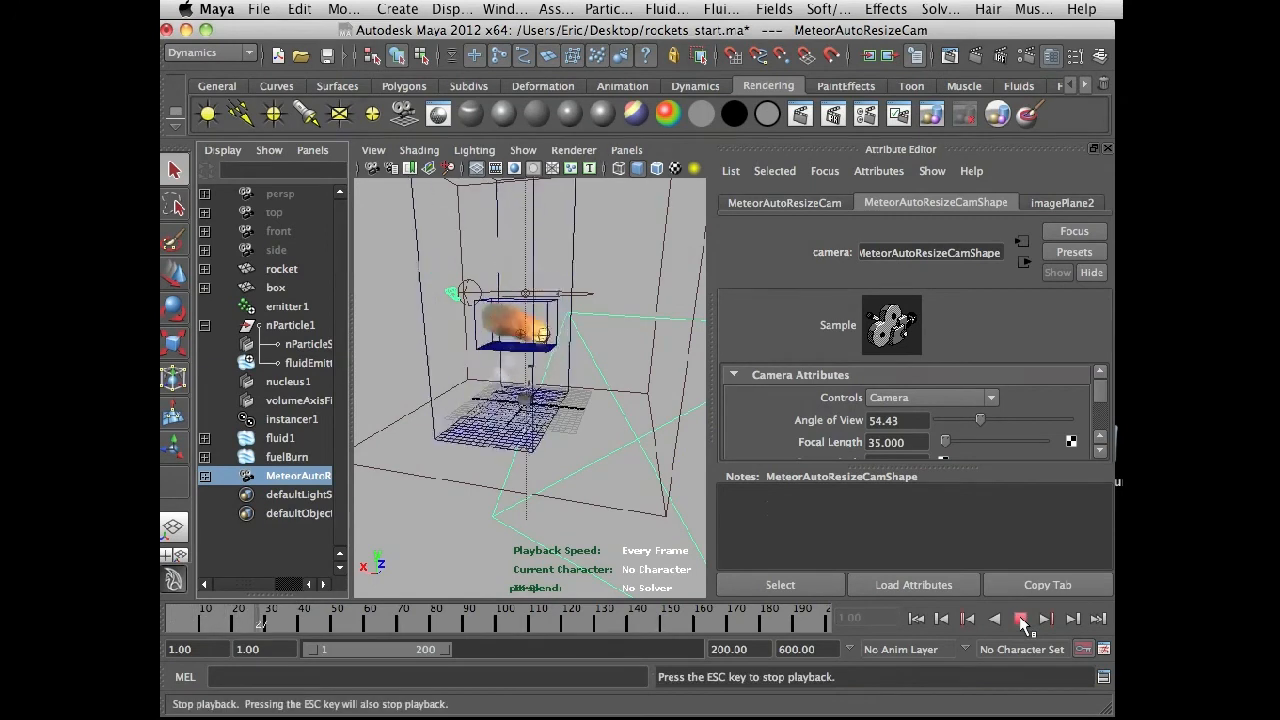
click(1020, 618)
alt+right_drag(536, 403, 623, 432)
alt+middle_drag(564, 380, 566, 469)
alt+drag(571, 416, 563, 414)
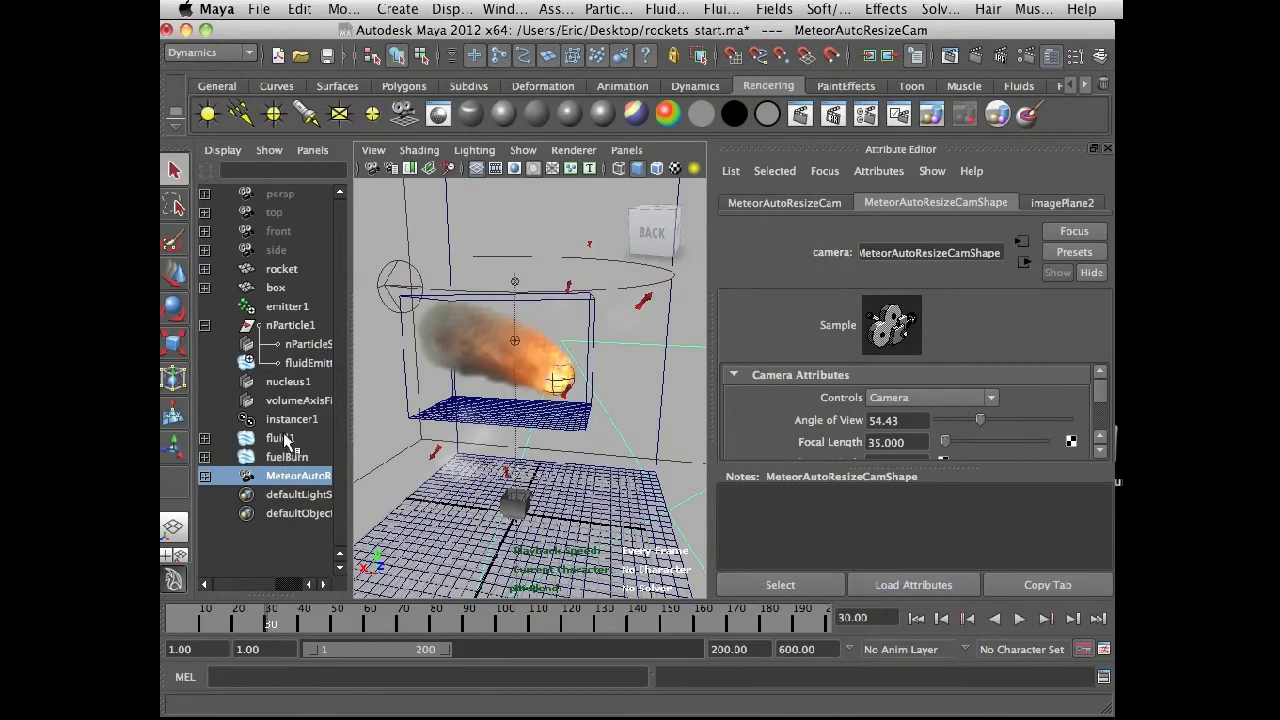
Widen the Outliner, expand fluid1 and fuelBurn, and select the meteor's fuelBurnShape node.
click(232, 440)
click(205, 439)
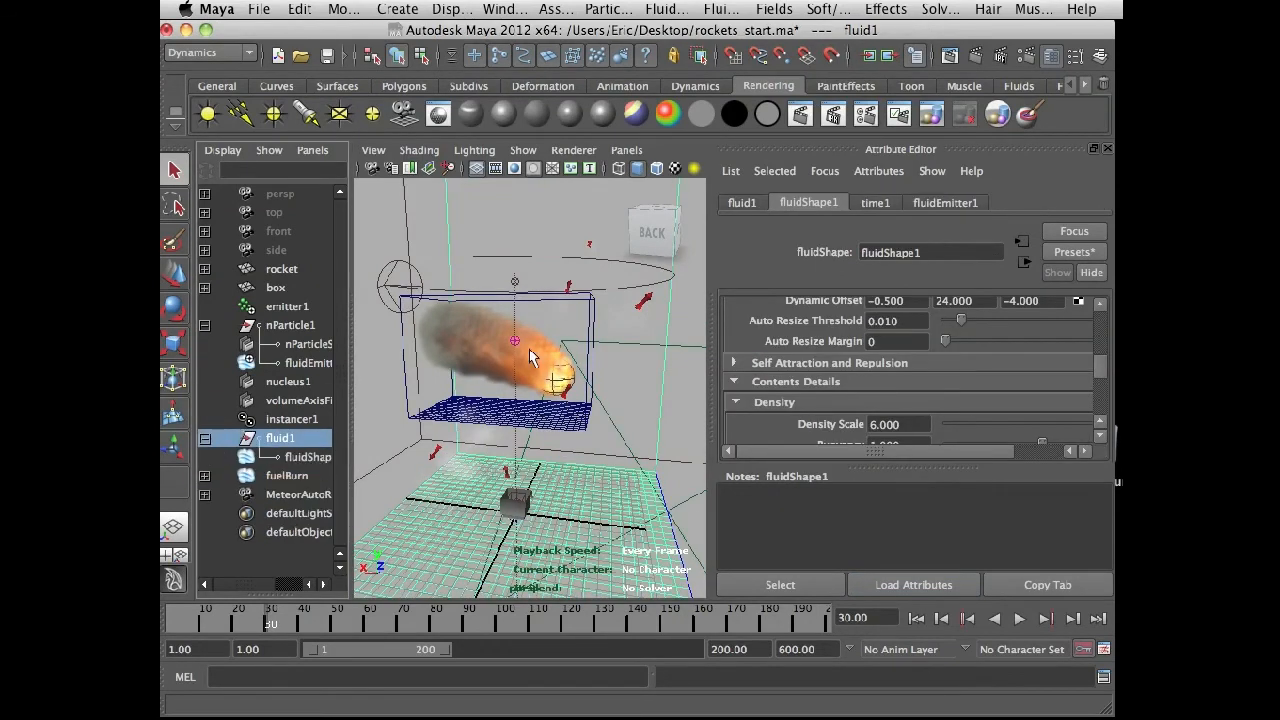
drag(346, 416, 470, 428)
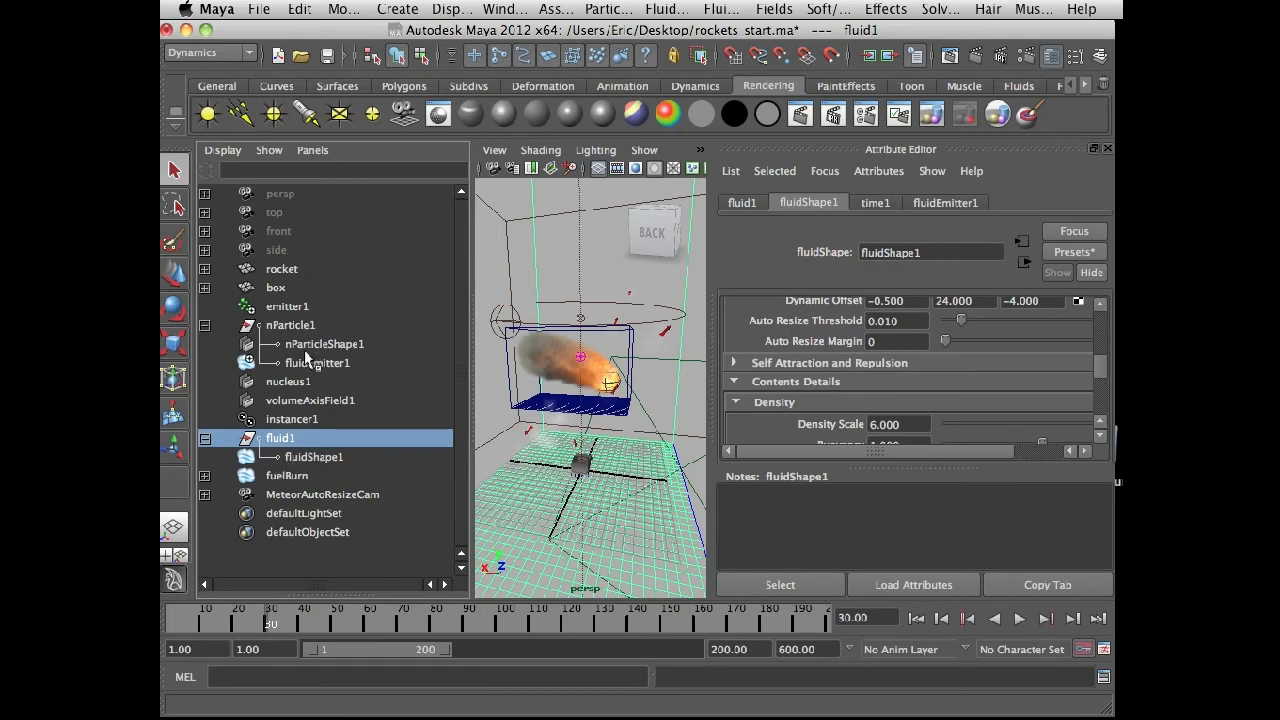
click(287, 476)
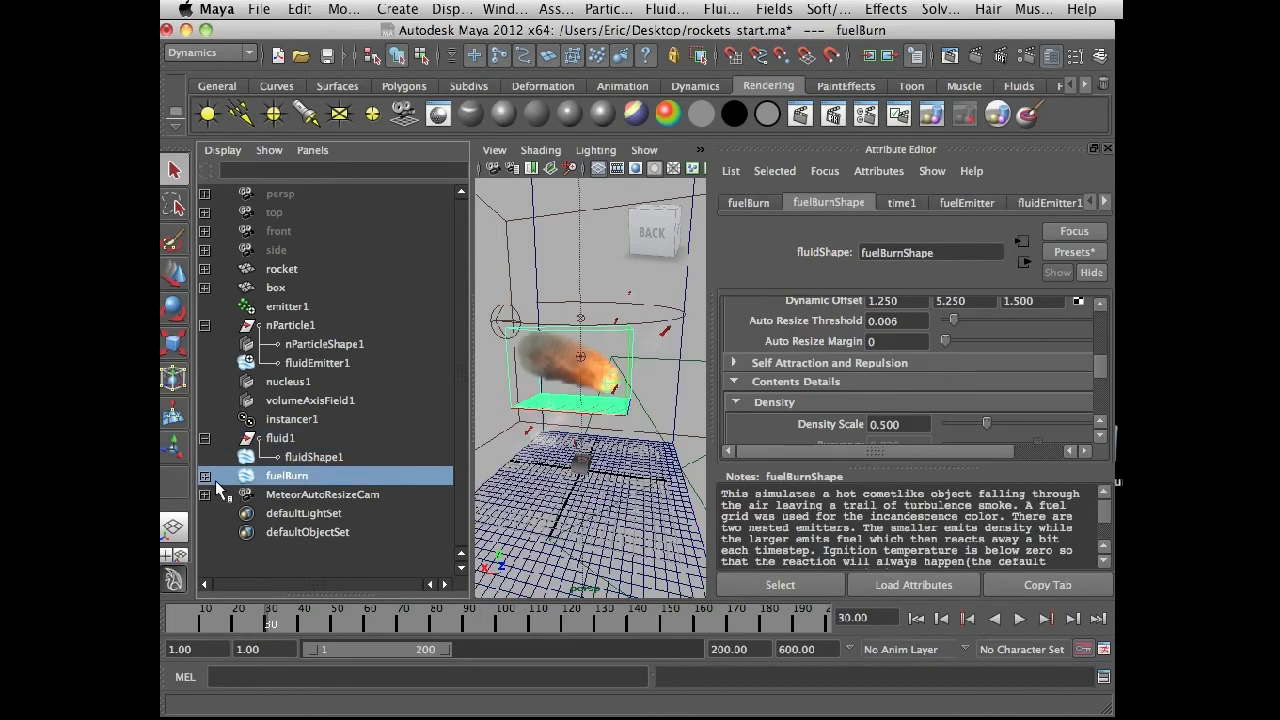
click(206, 477)
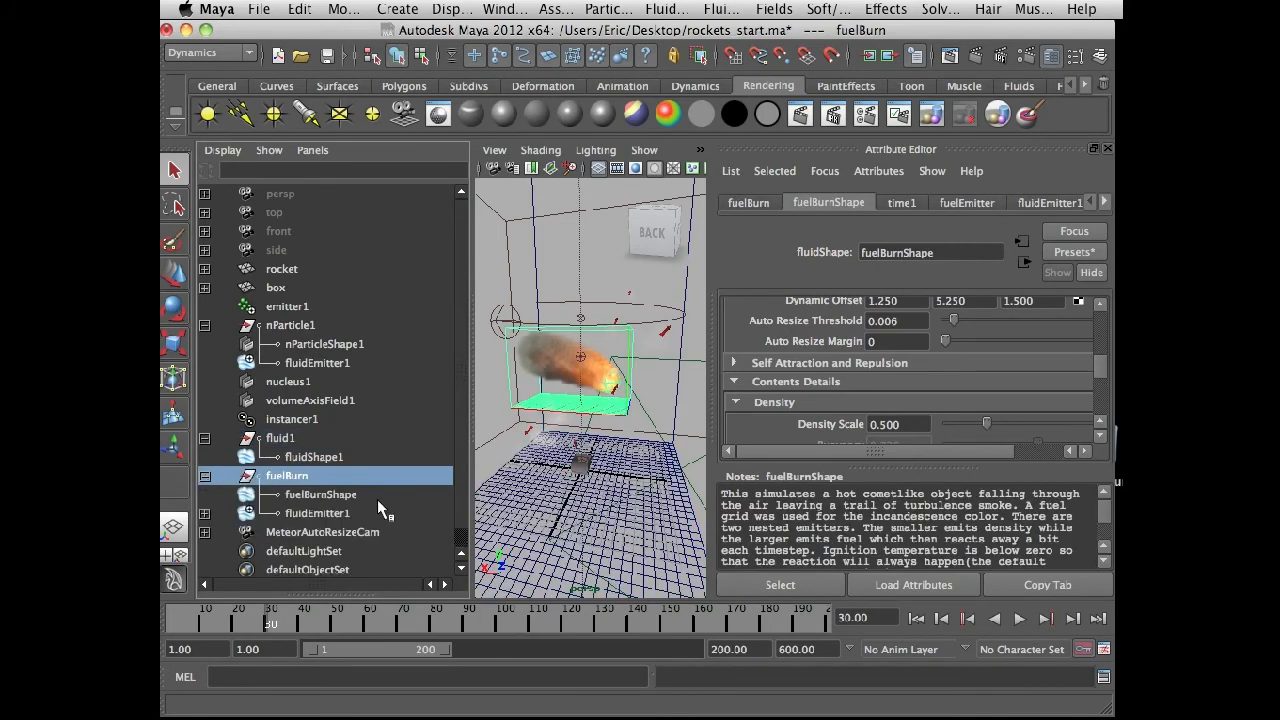
click(340, 497)
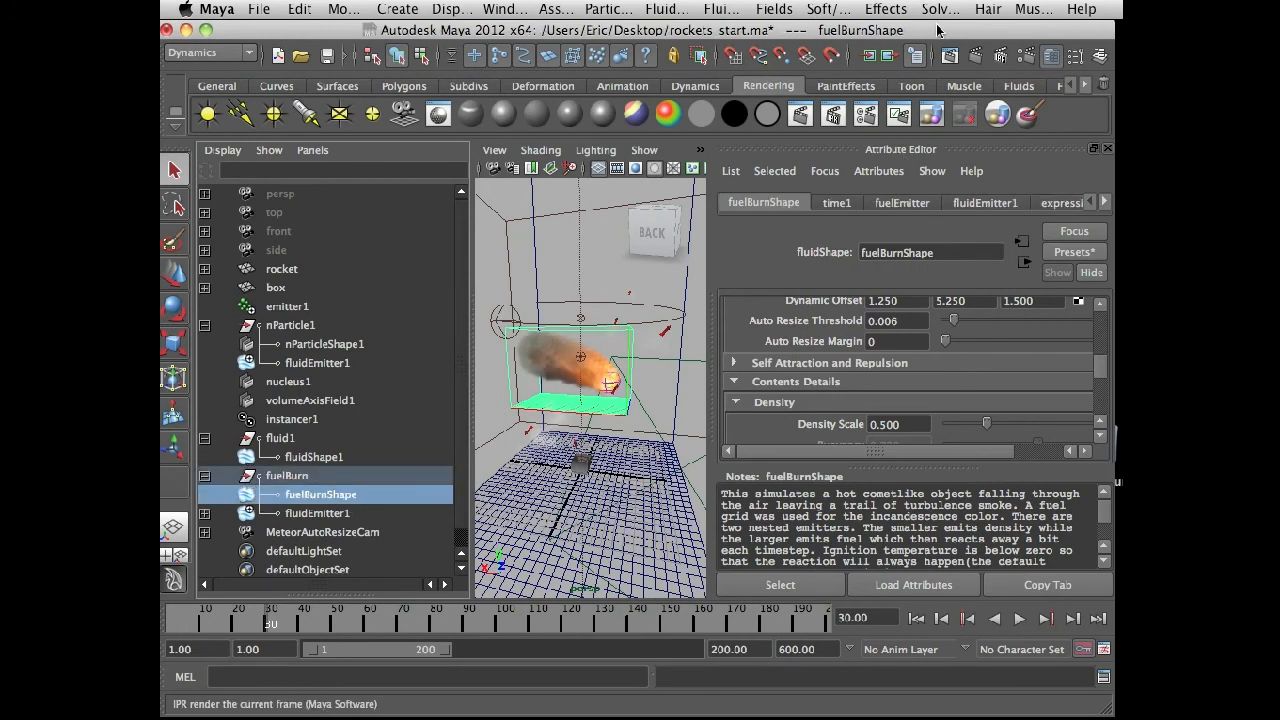
Save the attributes of fuelBurnShape as a fluid shape preset named meteorExample.
drag(937, 30, 926, 32)
click(1066, 257)
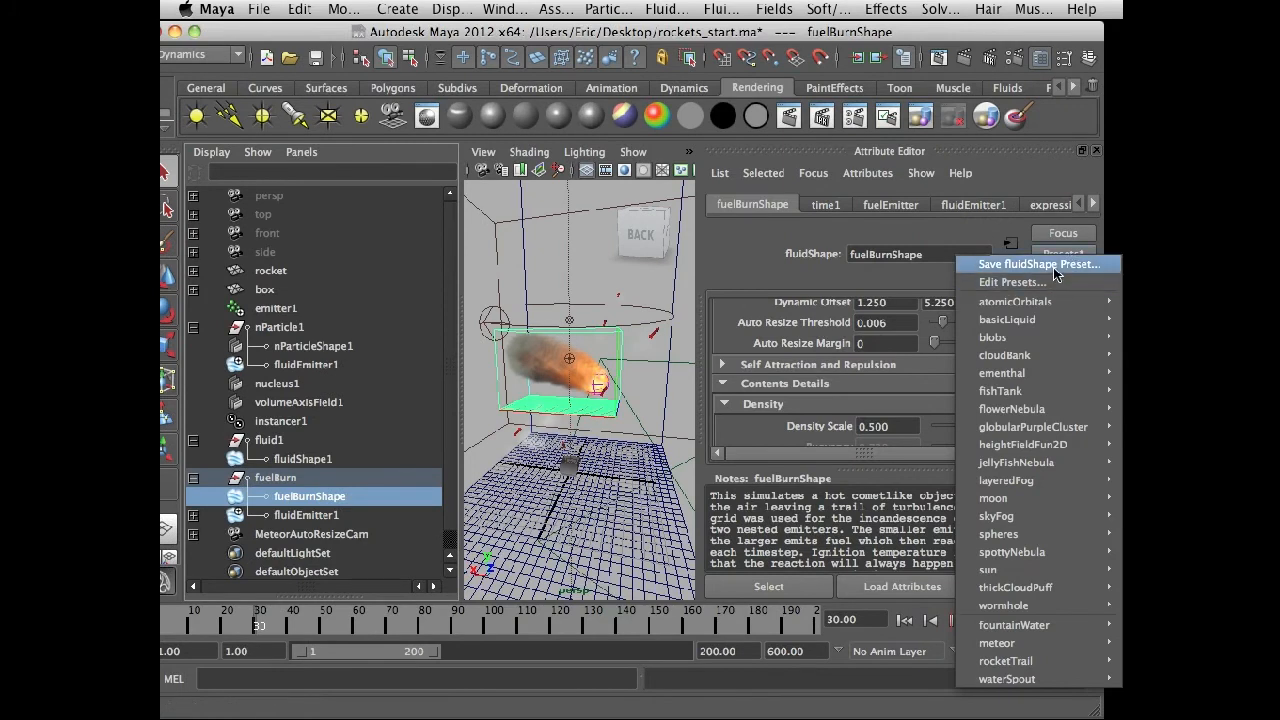
click(1055, 270)
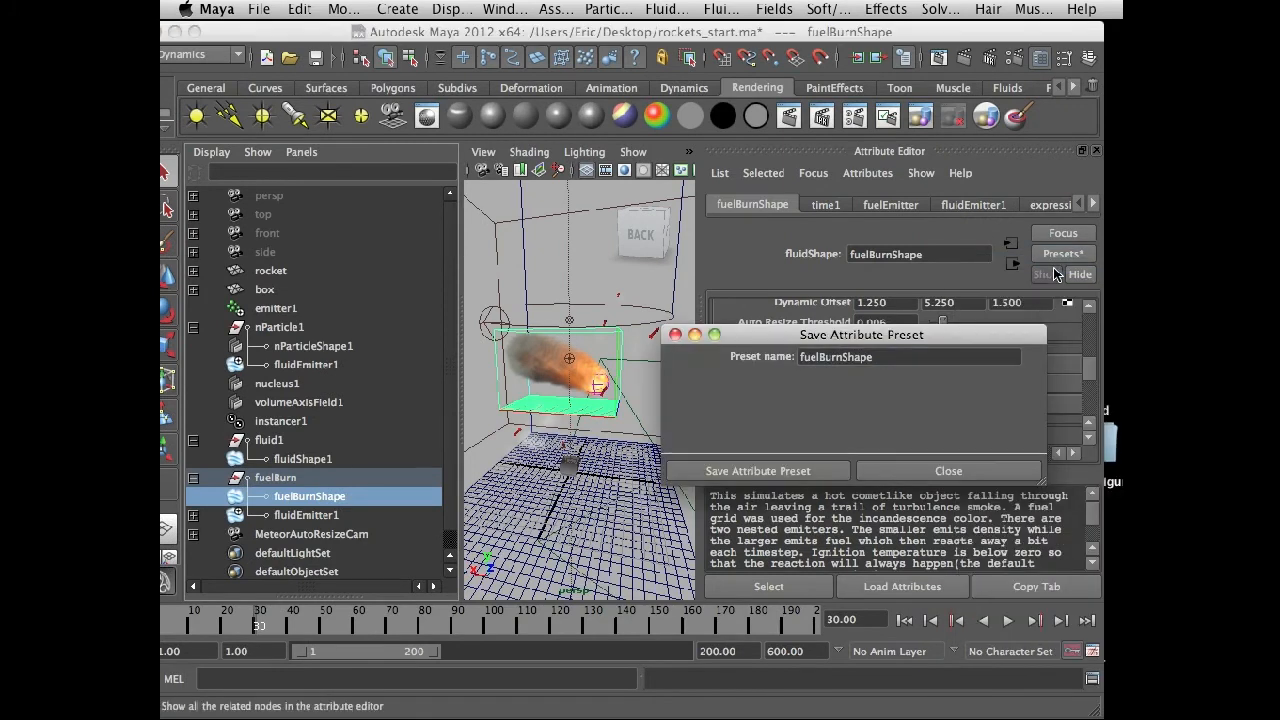
click(889, 360)
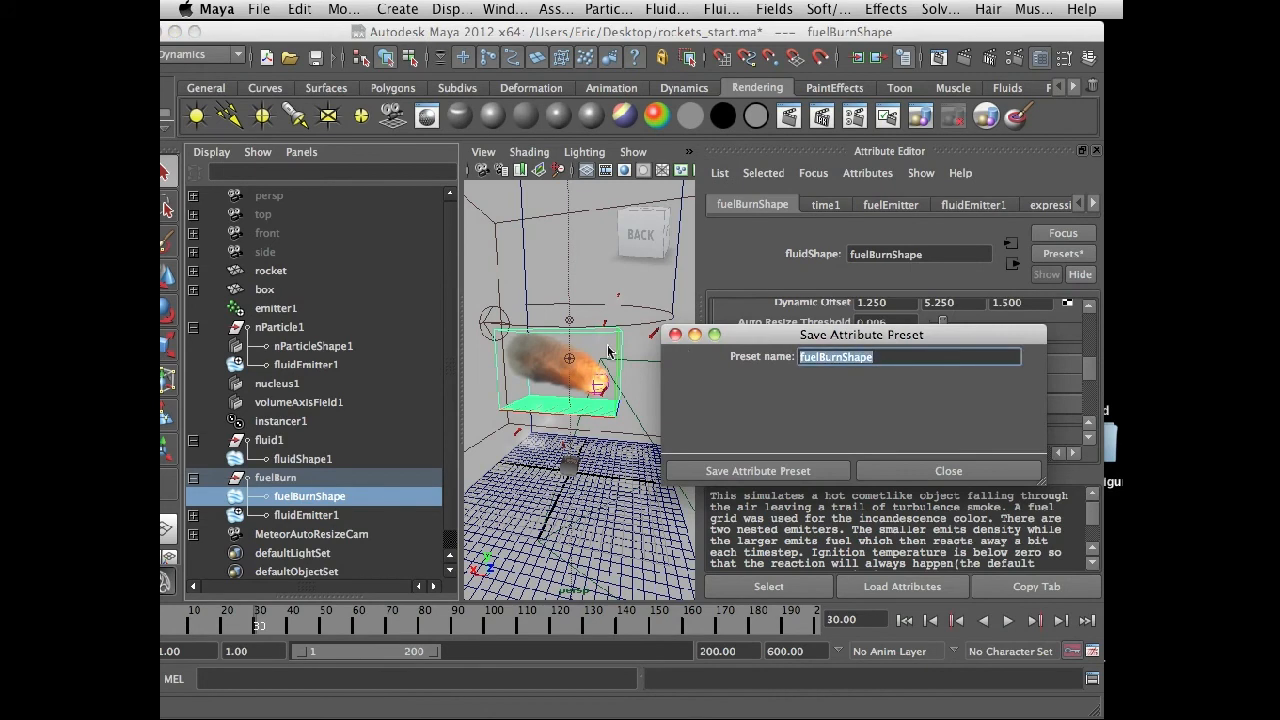
text(meteorExample)
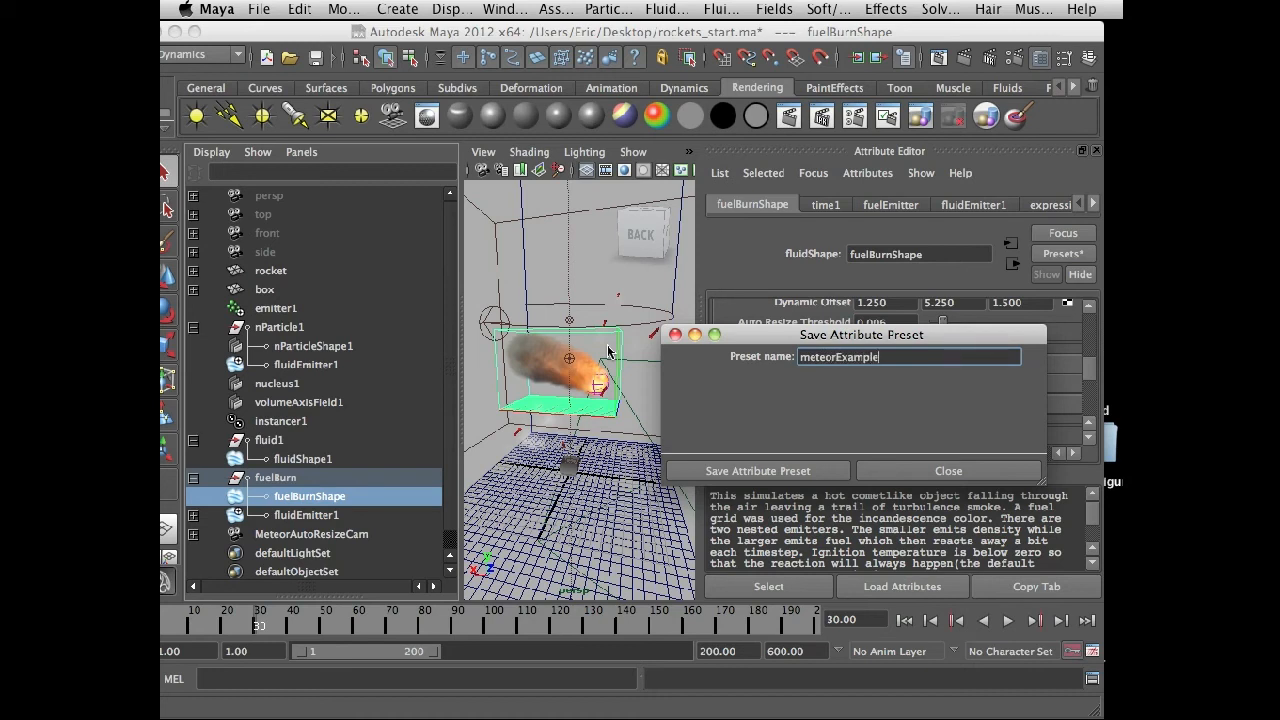
click(720, 468)
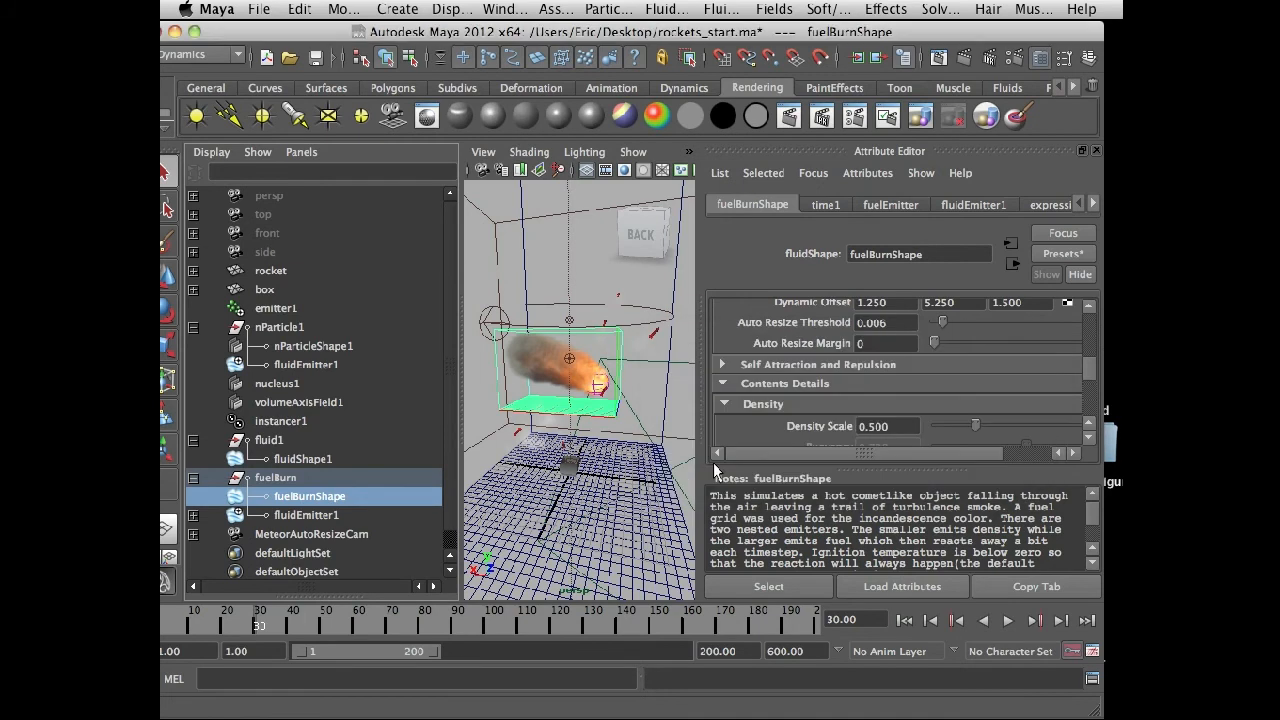
Replace the attributes of fluid1's shape with the meteorExample preset and replay the simulation from the first frame.
click(284, 440)
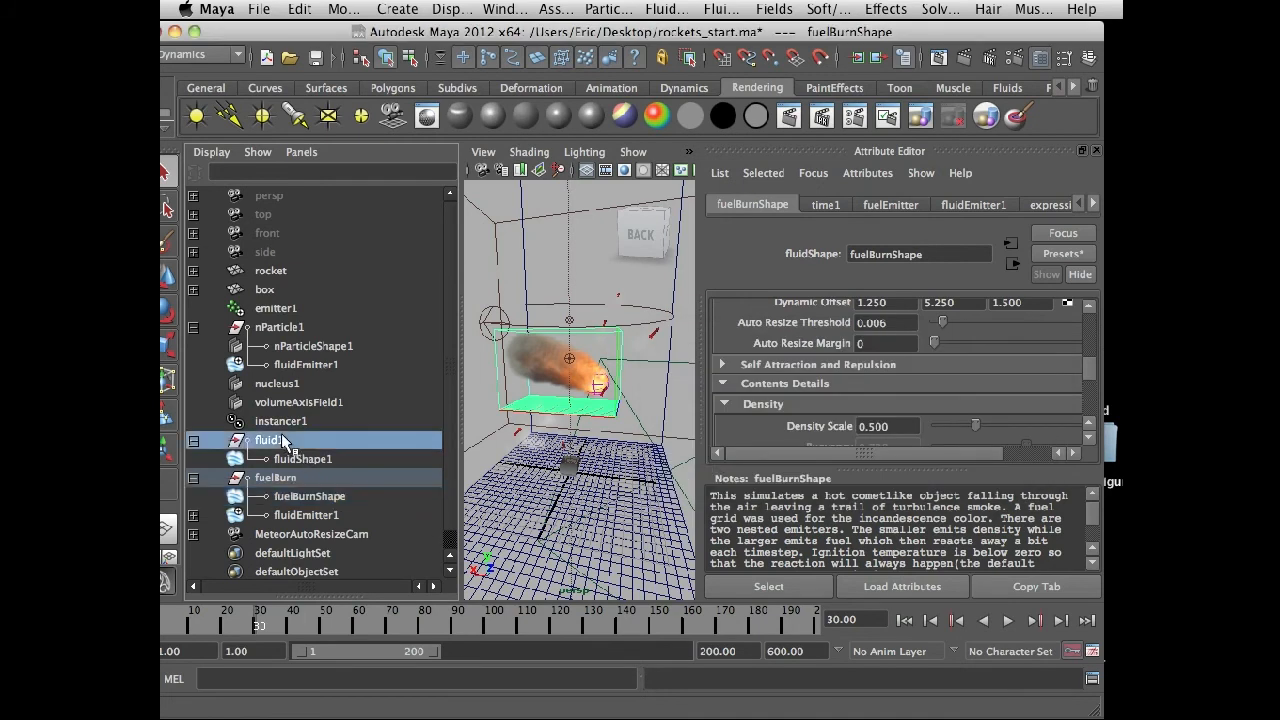
click(1062, 253)
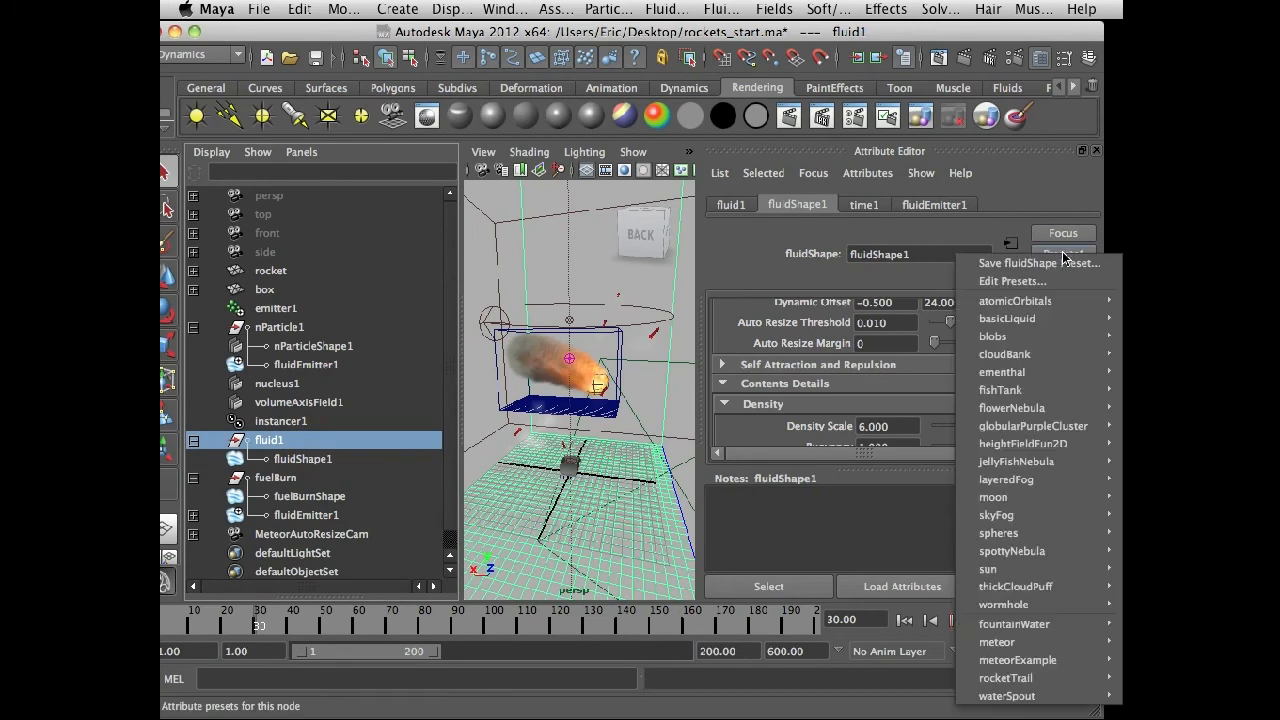
mouse_move(1038, 696)
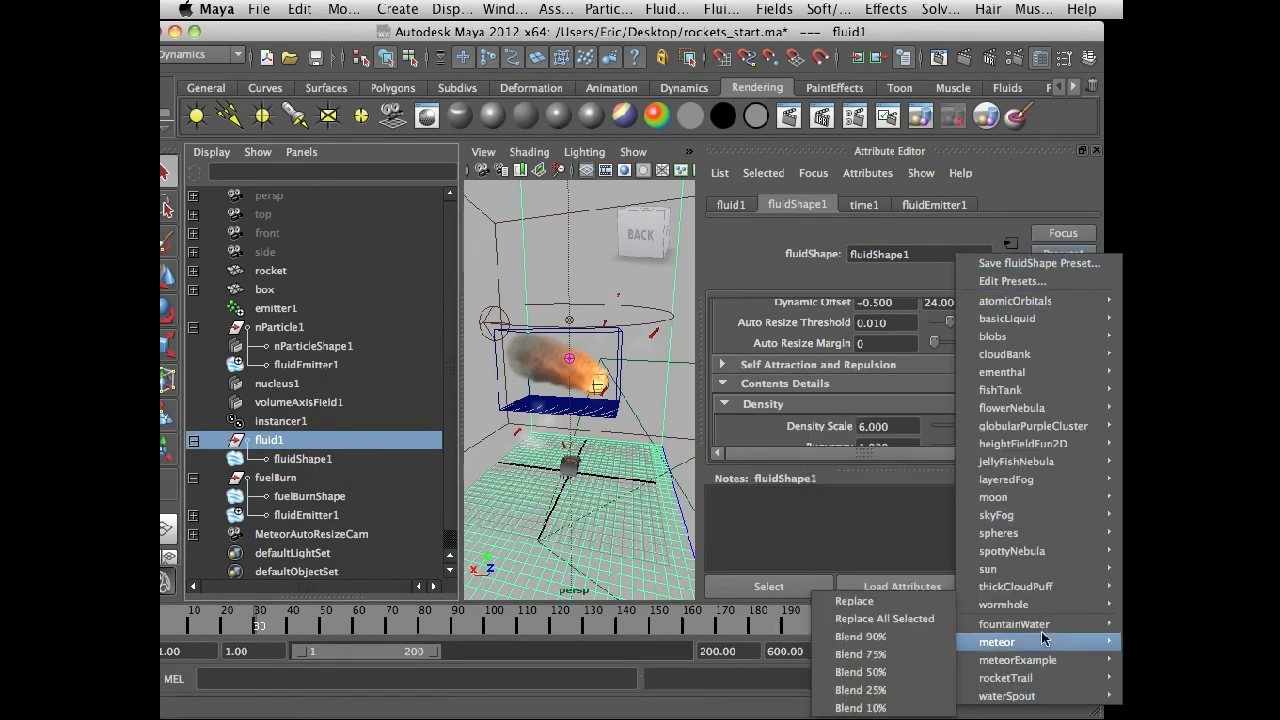
mouse_move(1036, 663)
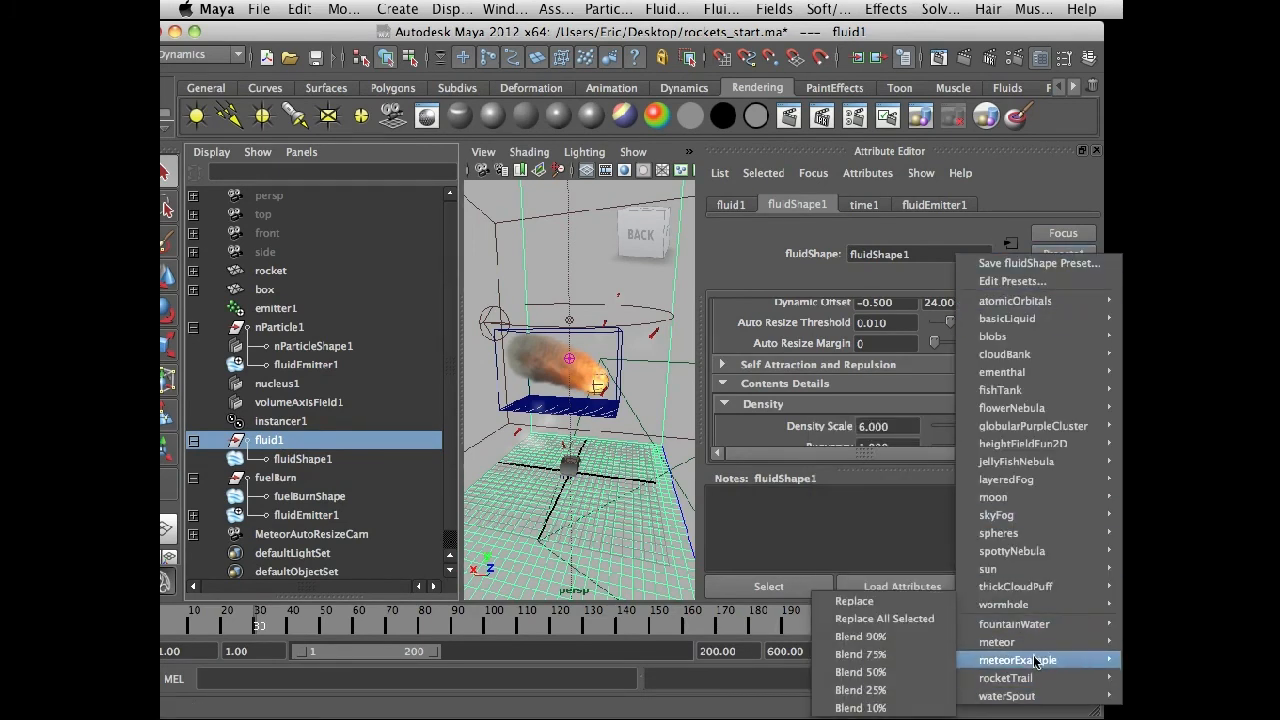
click(856, 601)
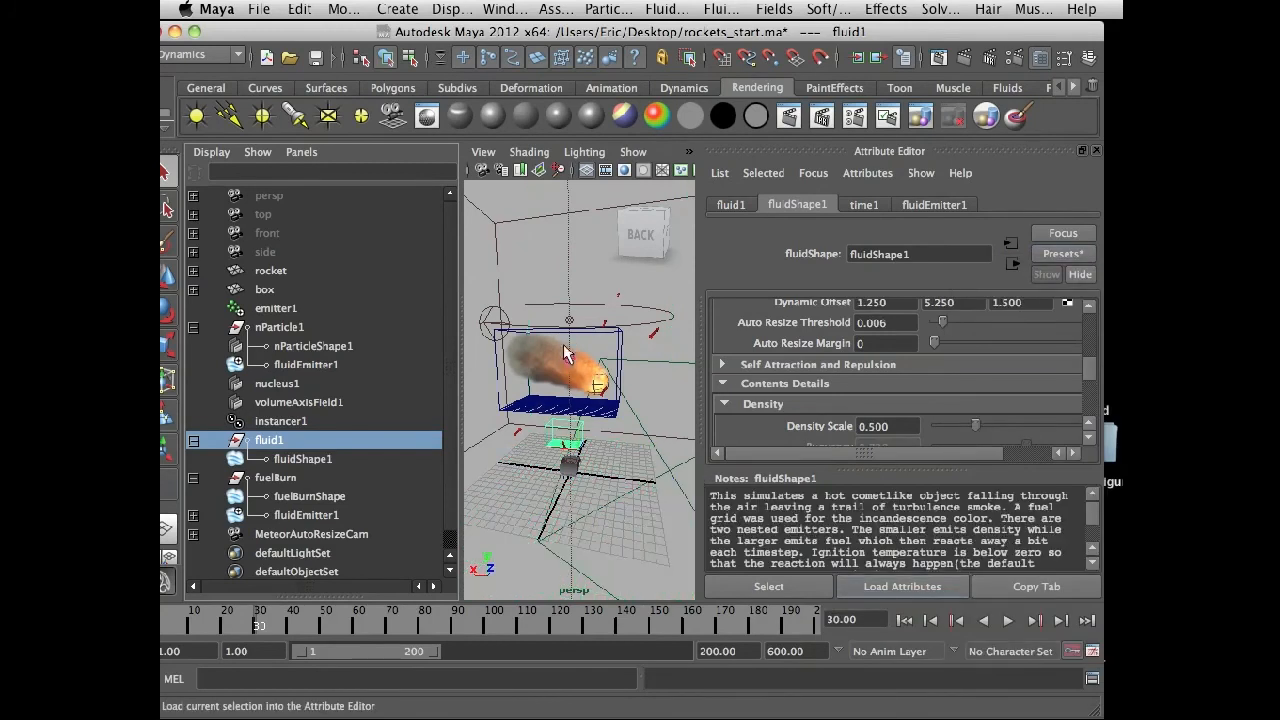
click(907, 621)
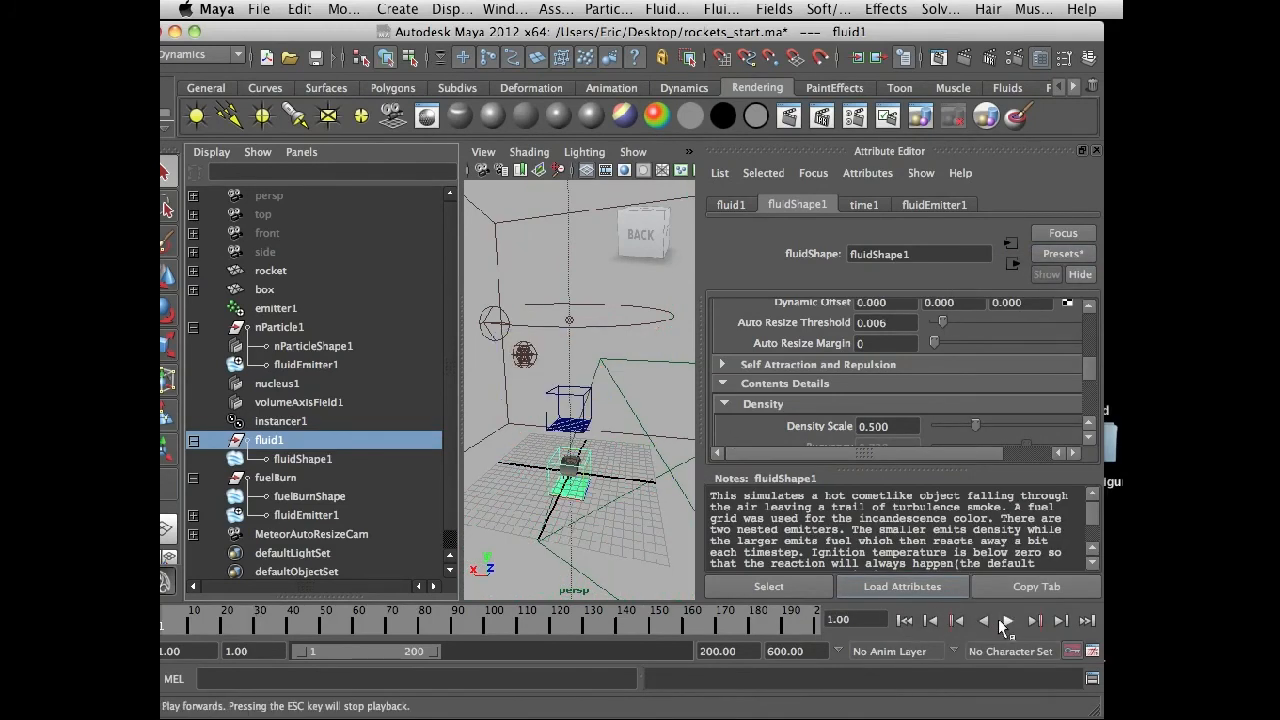
click(1008, 620)
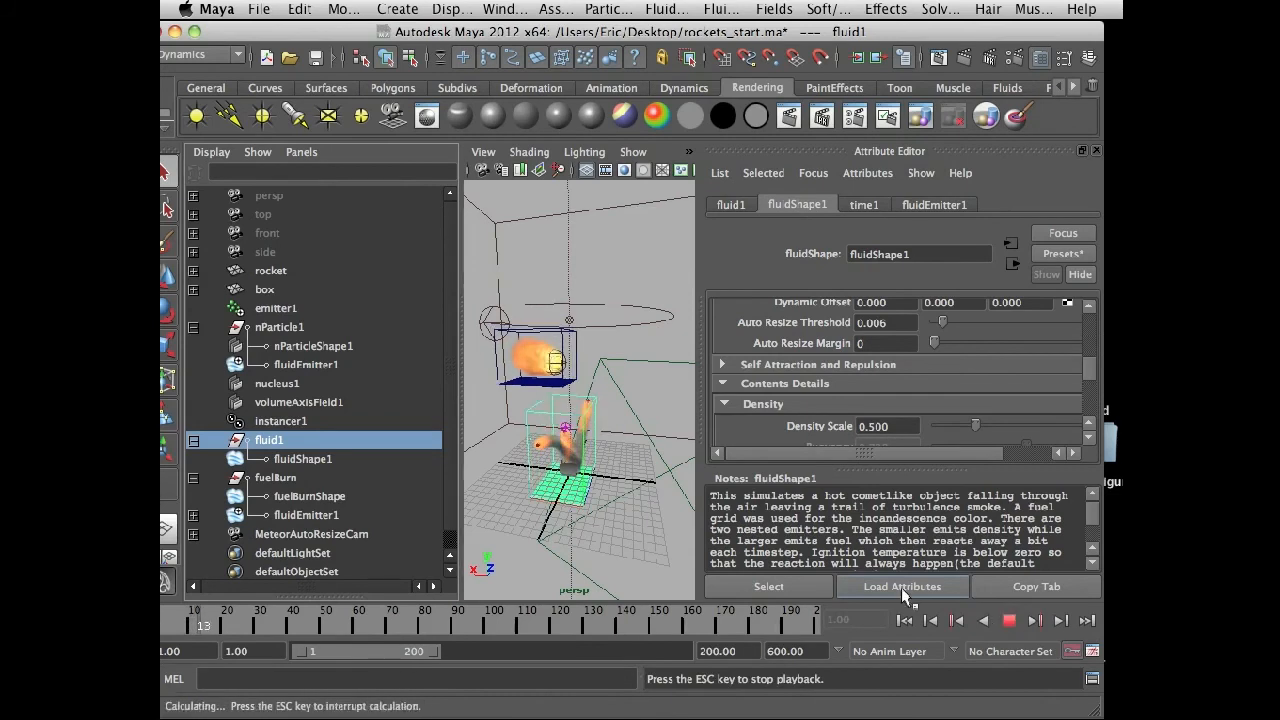
Stop the playback and examine the rockets' fire and smoke trails up close beside the meteor fluid.
key(Escape)
alt+right_drag(539, 461, 614, 475)
mouse_move(614, 475)
alt+mouse_down()
mouse_move(616, 444)
mouse_move(589, 478)
alt+mouse_up()
alt+middle_drag(589, 478, 626, 401)
alt+drag(626, 401, 588, 421)
alt+drag(645, 348, 643, 359)
alt+middle_drag(637, 373, 628, 438)
Delete the imported fuelBurn fluid and the MeteorAutoResizeCam camera from the scene.
click(270, 478)
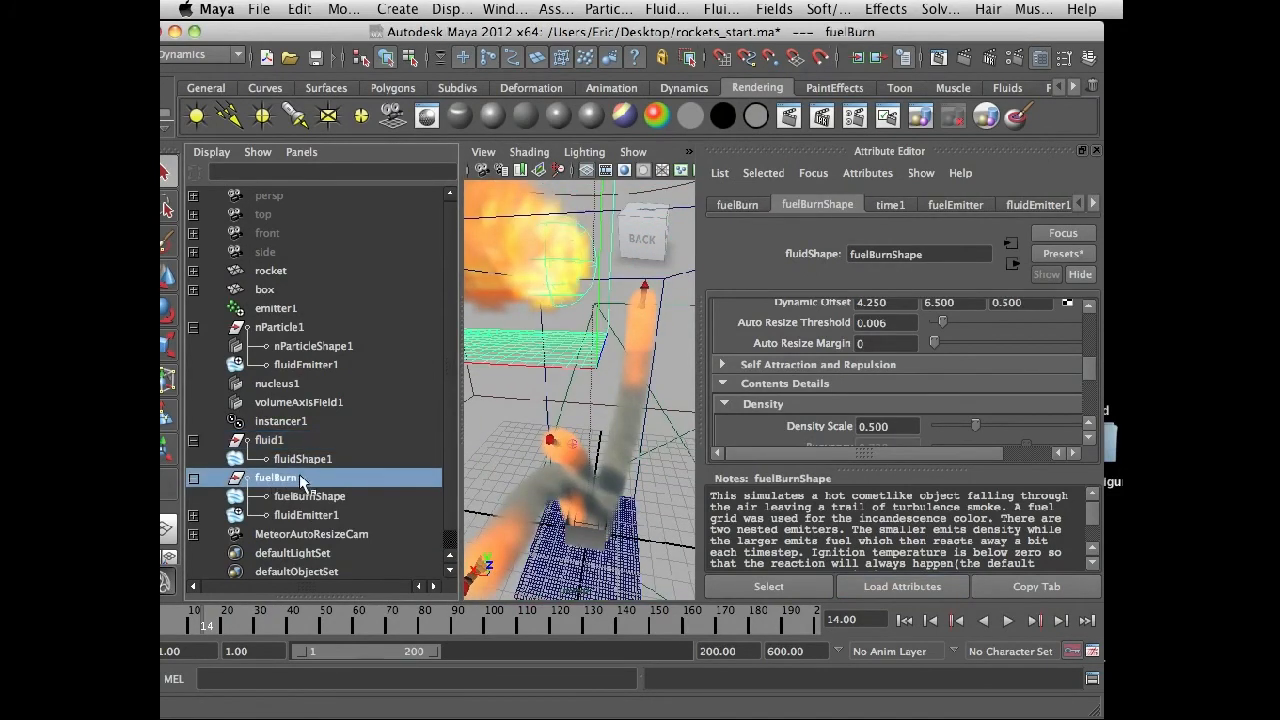
key(Delete)
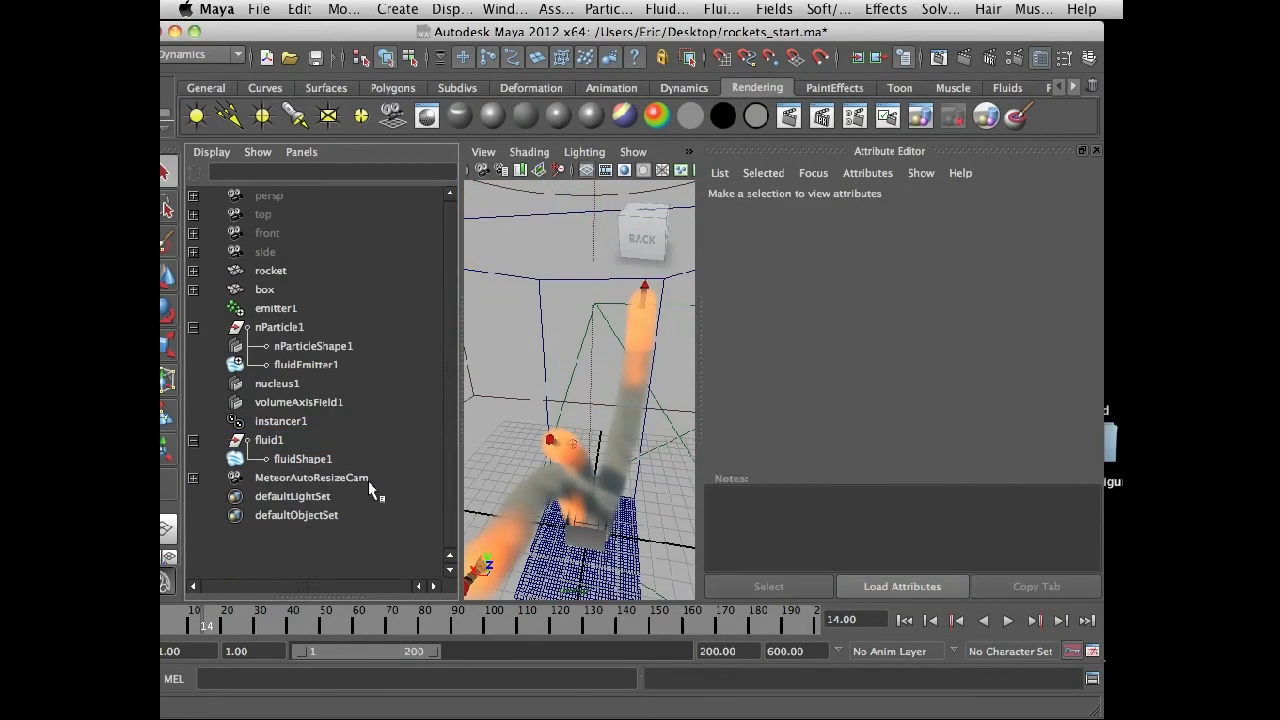
click(340, 477)
key(Delete)
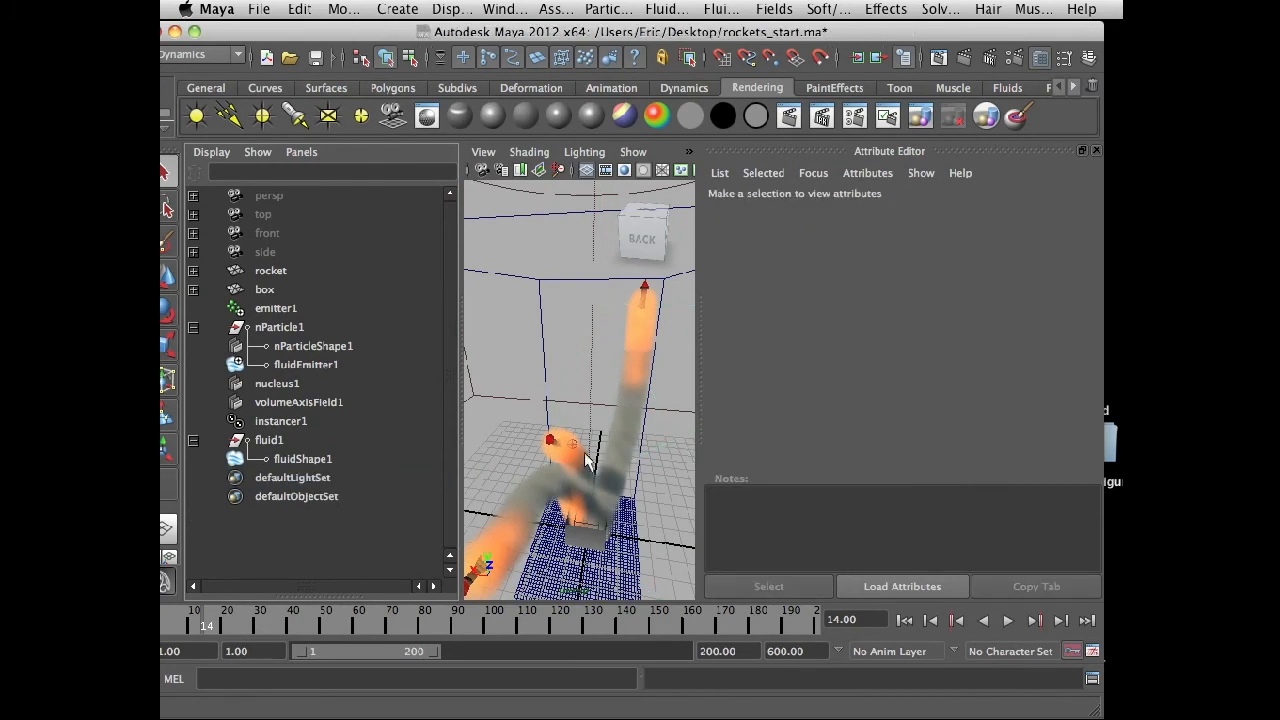
Hide the Attribute Editor and play the rocket simulation from the first frame with the whole fluid container in view.
alt+drag(586, 423, 489, 420)
alt+right_drag(489, 420, 605, 386)
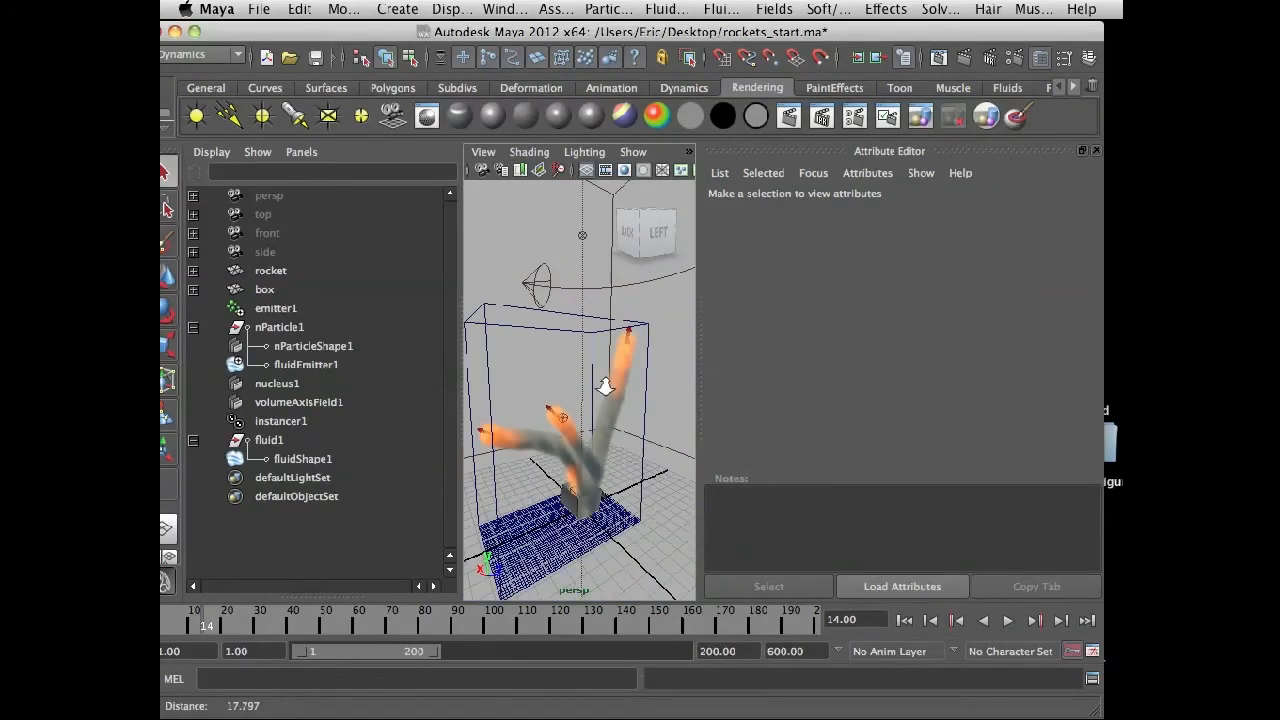
click(1094, 150)
alt+right_drag(900, 450, 698, 425)
alt+drag(698, 420, 750, 409)
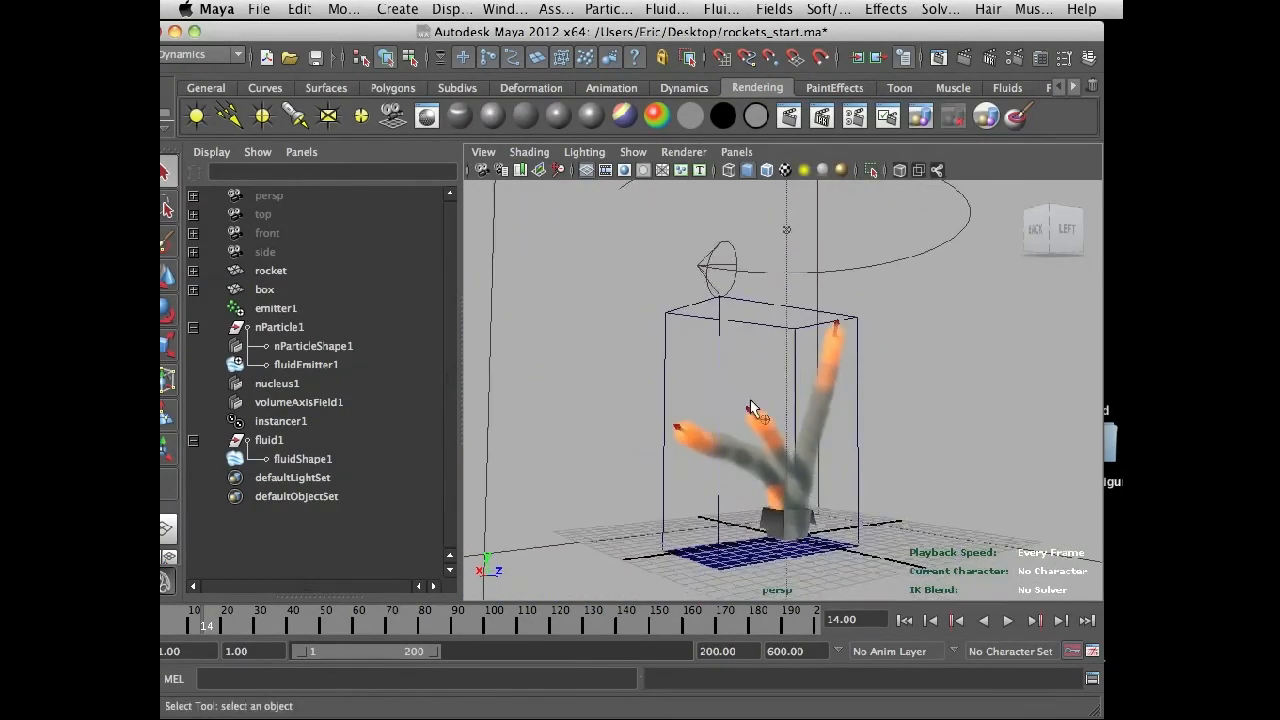
alt+middle_drag(750, 409, 734, 380)
click(904, 621)
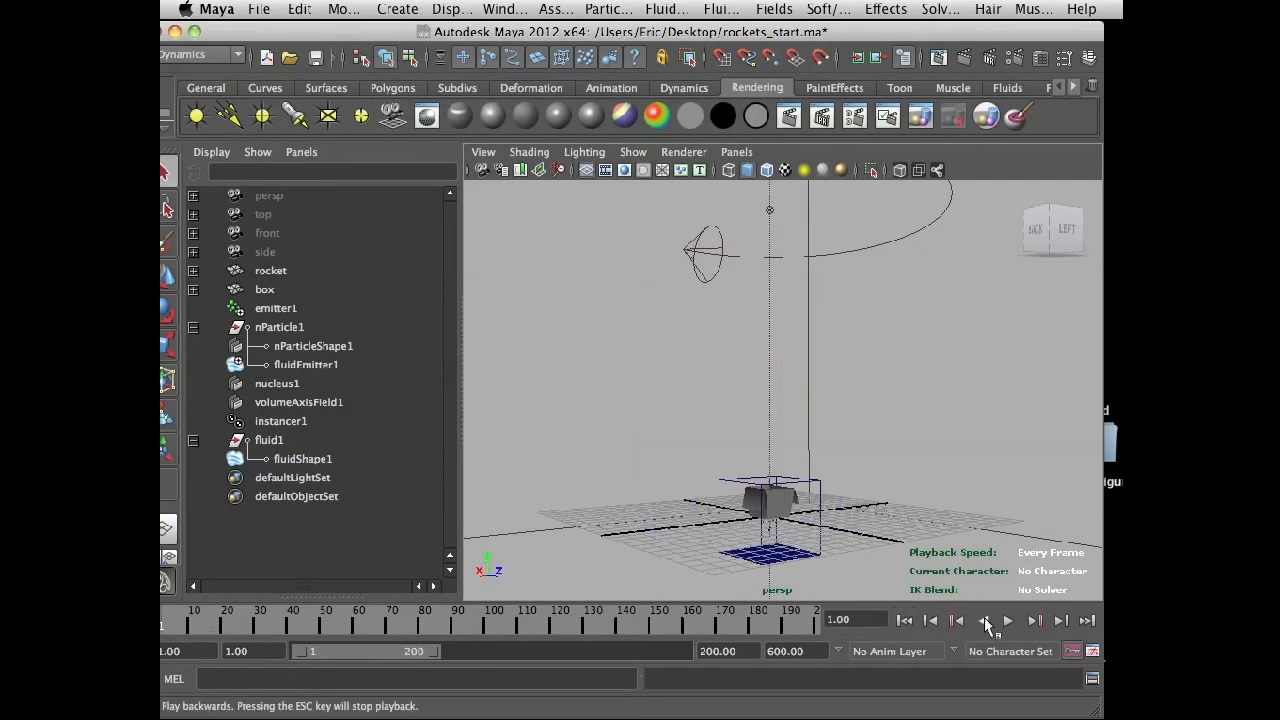
click(1008, 621)
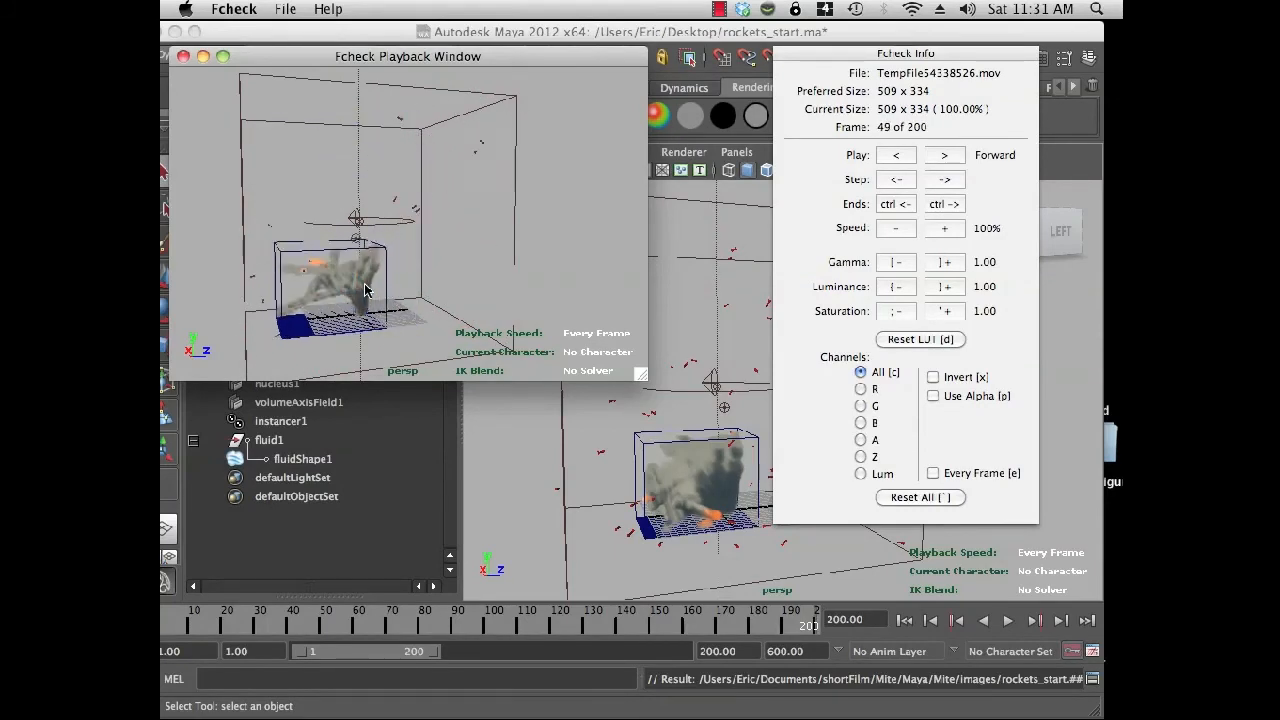
Close the Fcheck playback, return to Maya and show the Attribute Editor with an enlarged attribute area.
click(184, 57)
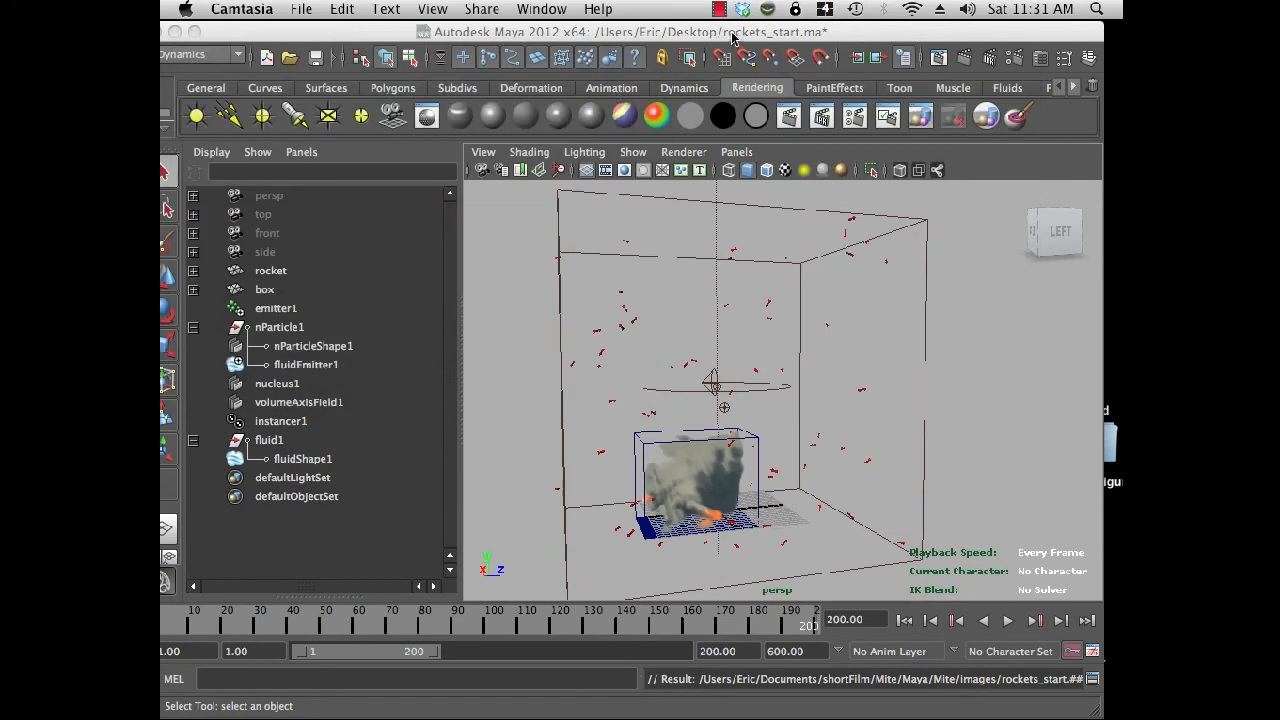
drag(730, 33, 716, 33)
click(1027, 57)
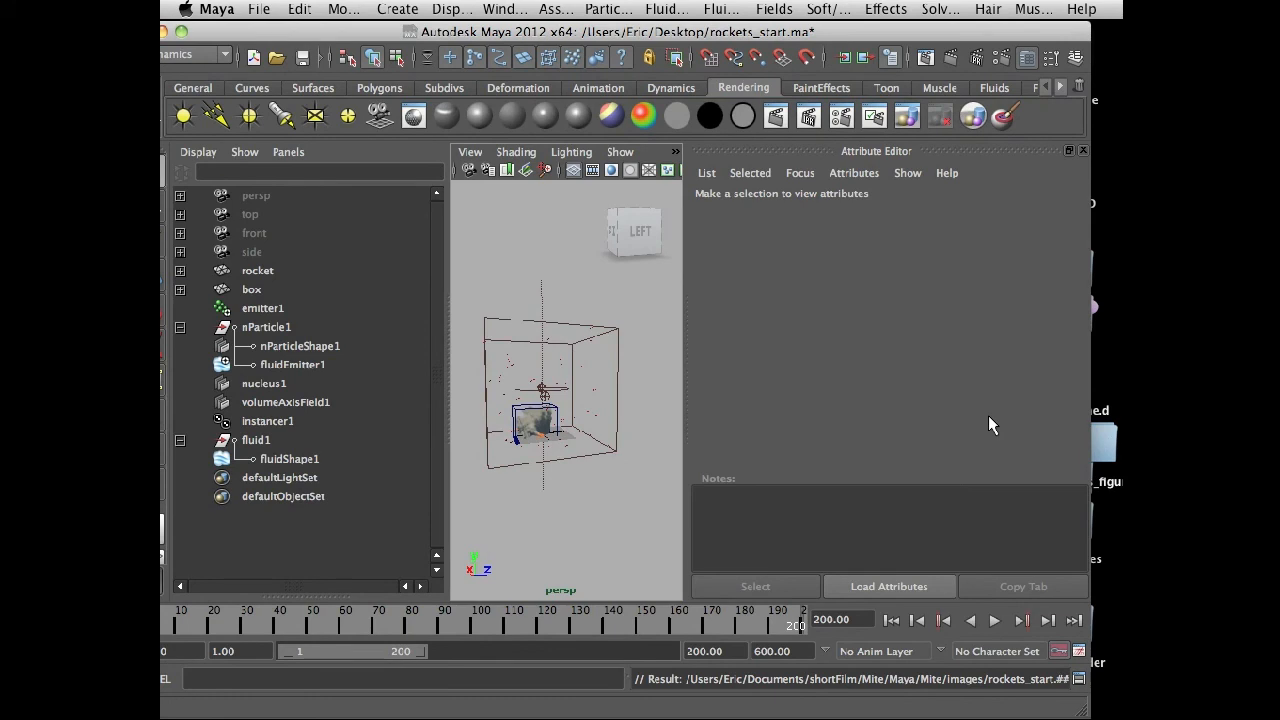
click(616, 367)
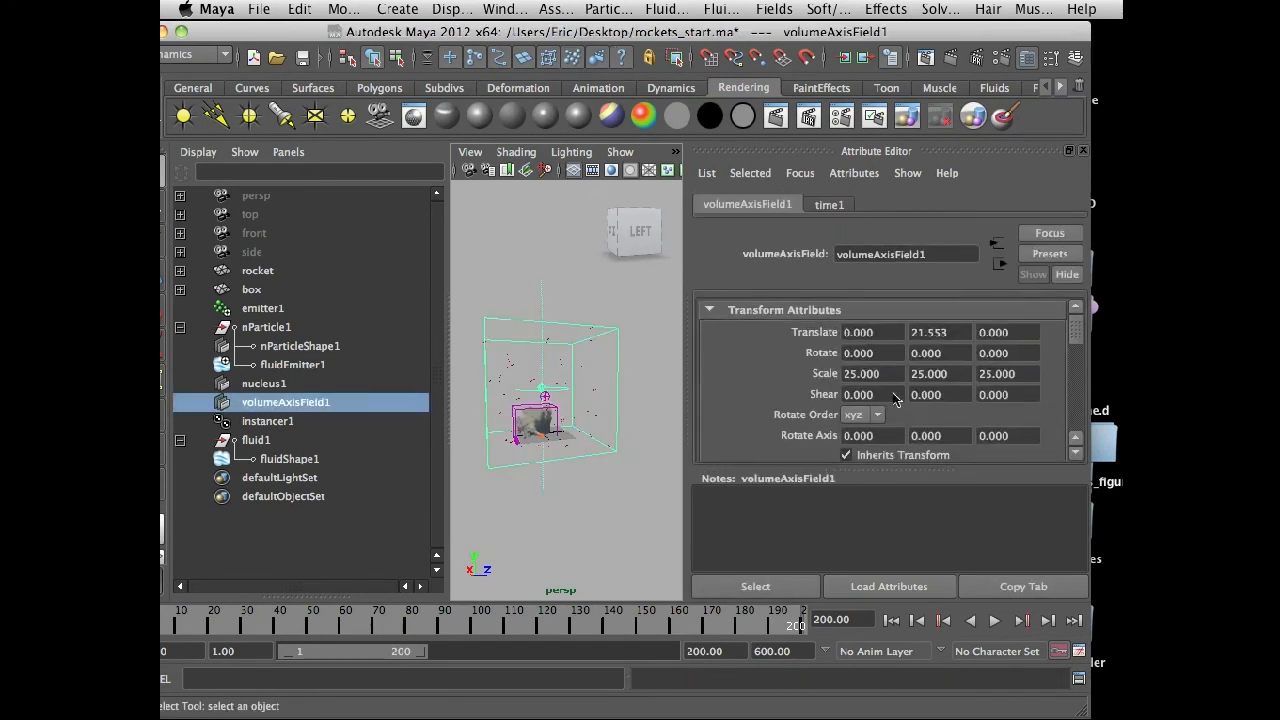
drag(830, 468, 896, 566)
Set the auto-resize Max Resolution of fluid1's shape to 800.
click(262, 440)
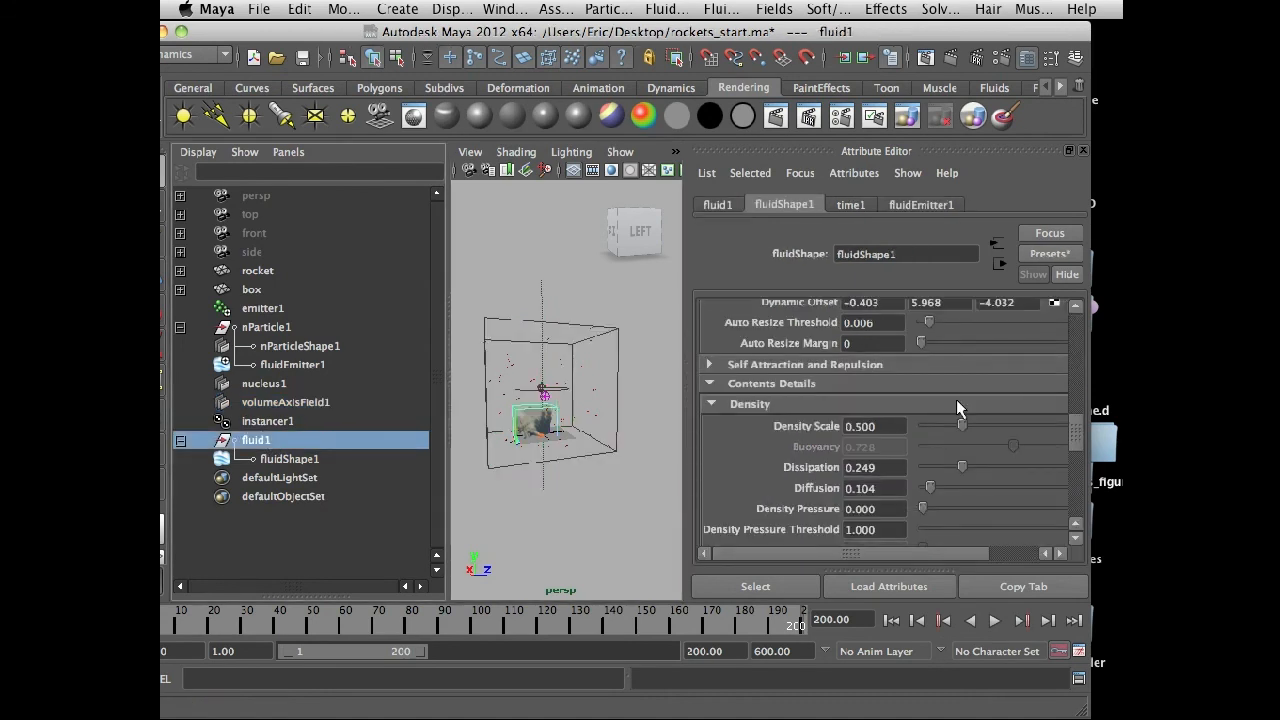
mouse_move(1074, 434)
mouse_down()
mouse_move(1077, 489)
mouse_move(1090, 408)
mouse_up()
double_click(891, 457)
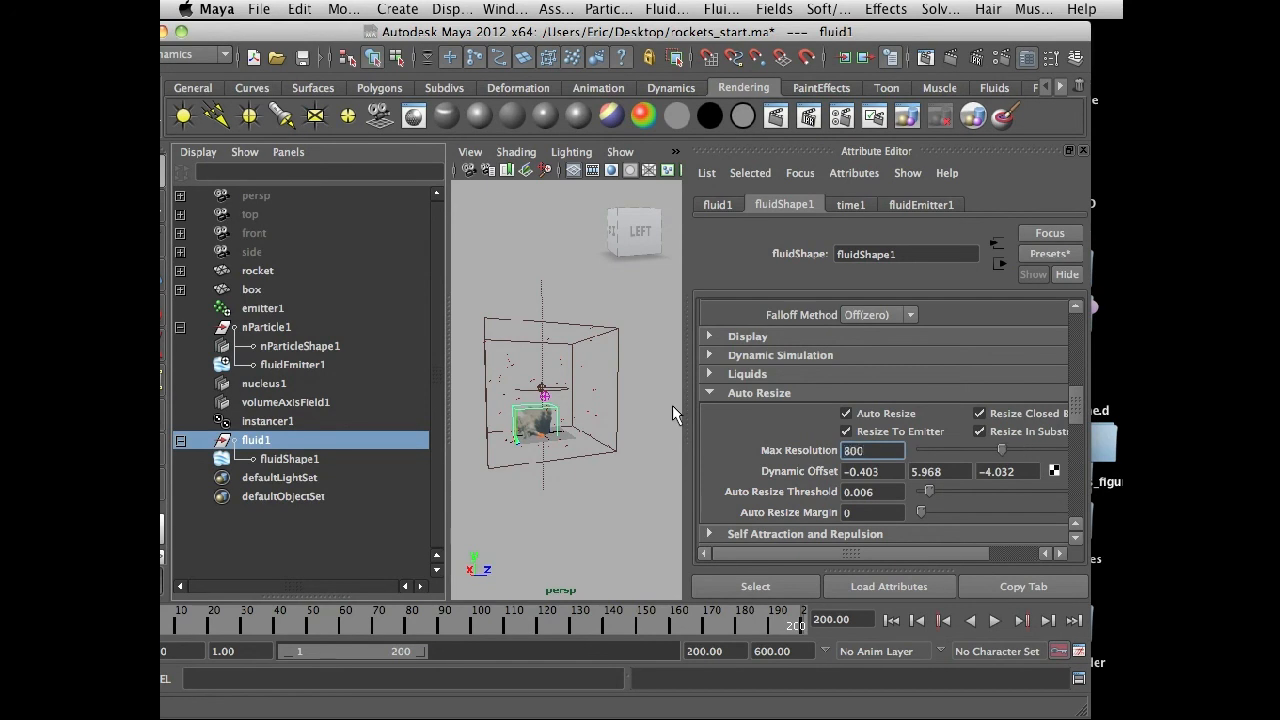
Set the density Dissipation of fluid1's shape to 5.
drag(1080, 405, 1078, 447)
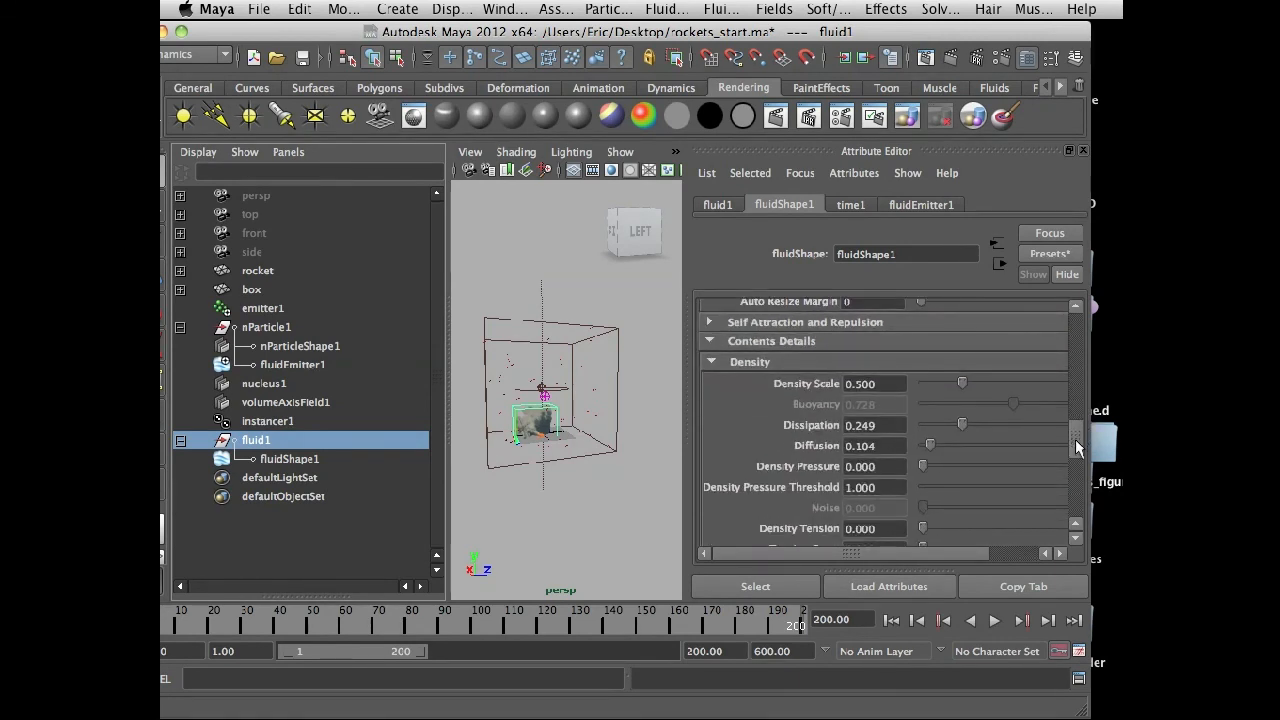
click(886, 421)
text(5)
key(Return)
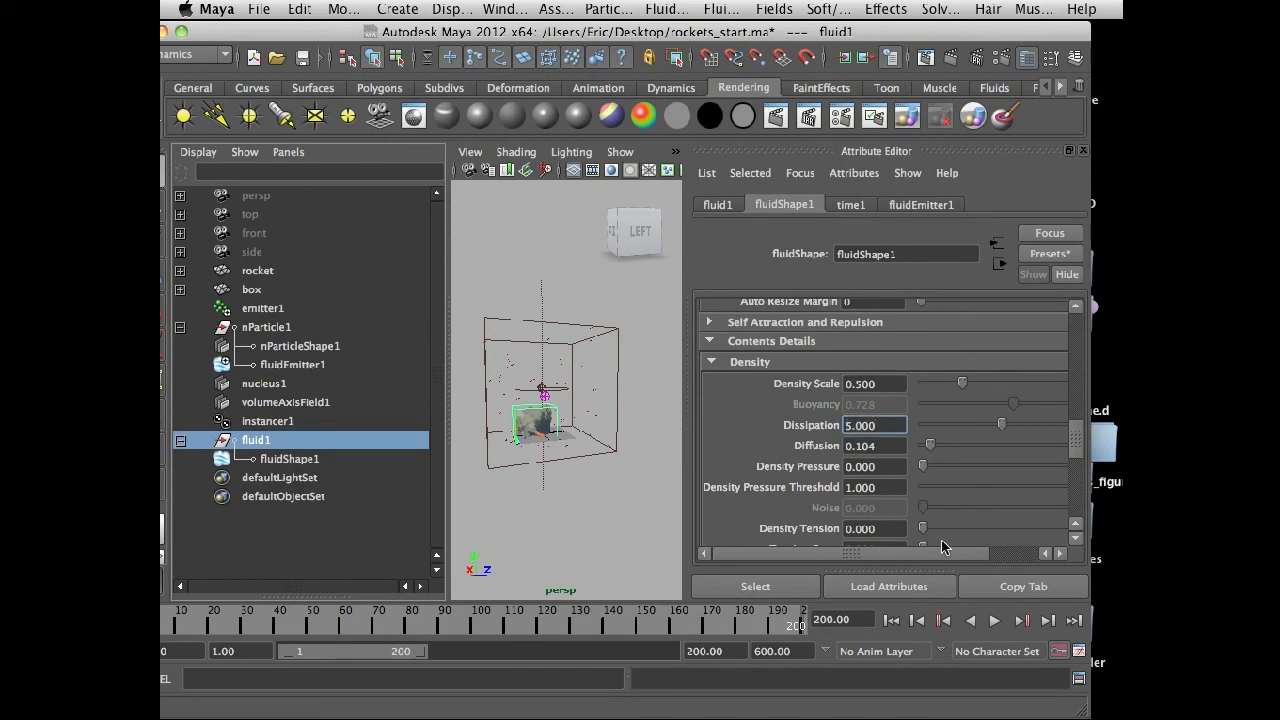
Replay the simulation from the first frame to about frame 25 and examine how quickly the smoke trails fade.
click(890, 620)
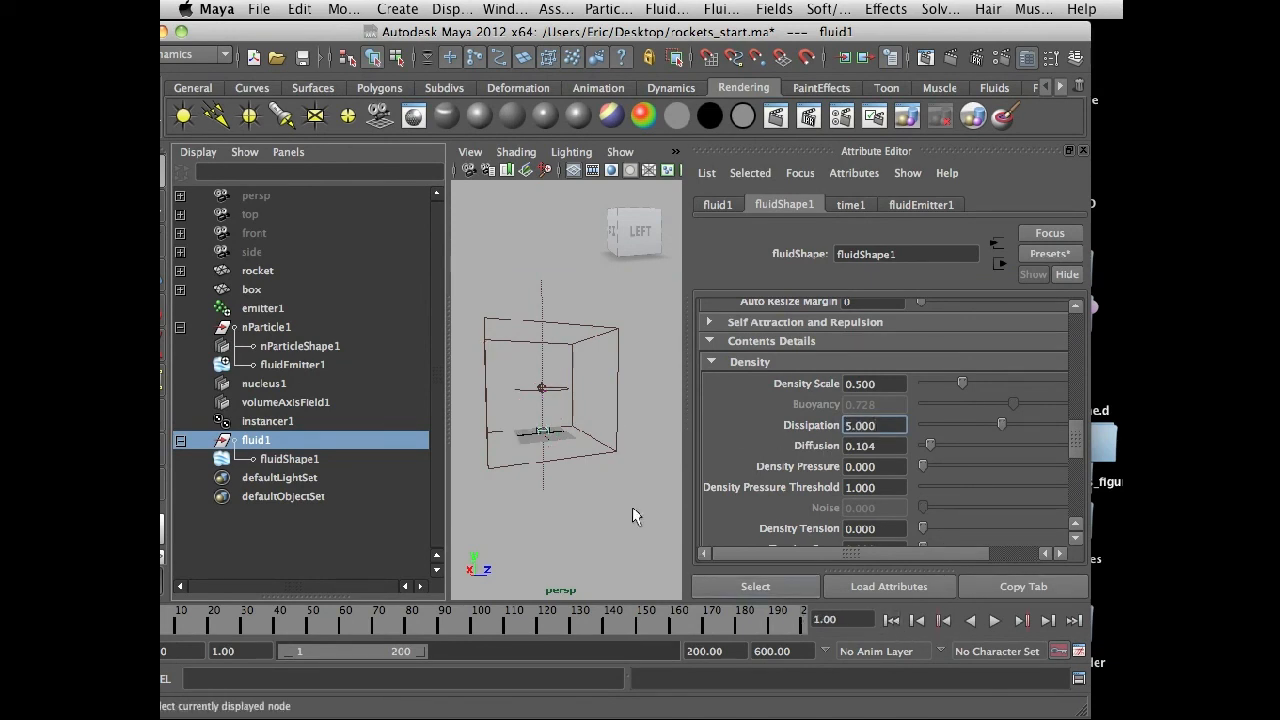
alt+right_drag(567, 460, 646, 480)
alt+middle_drag(558, 458, 603, 384)
alt+right_drag(597, 387, 611, 397)
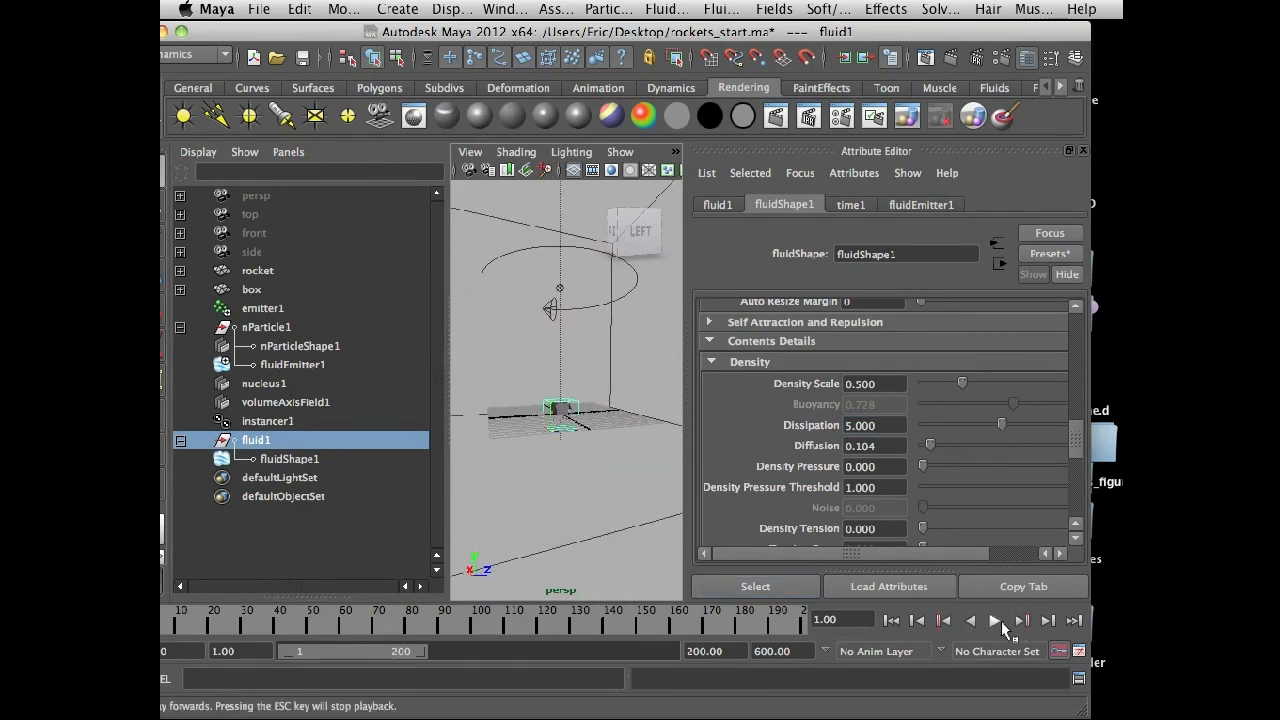
click(1002, 624)
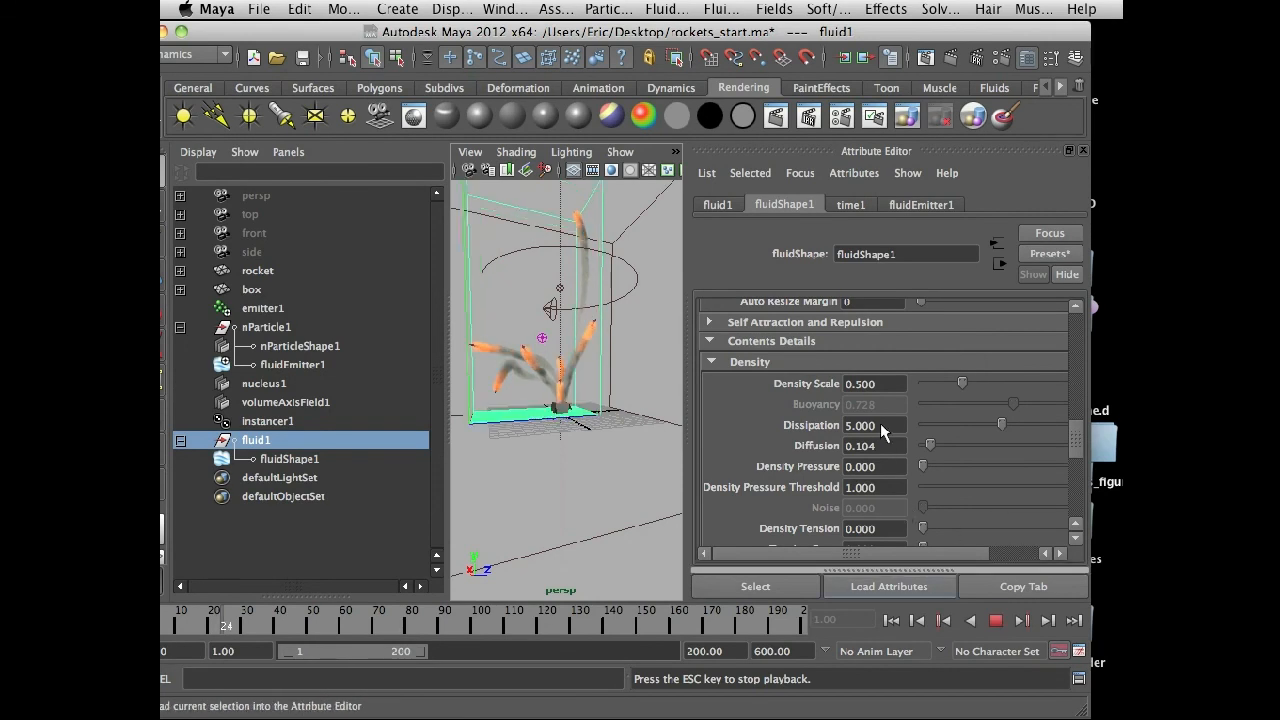
key(Escape)
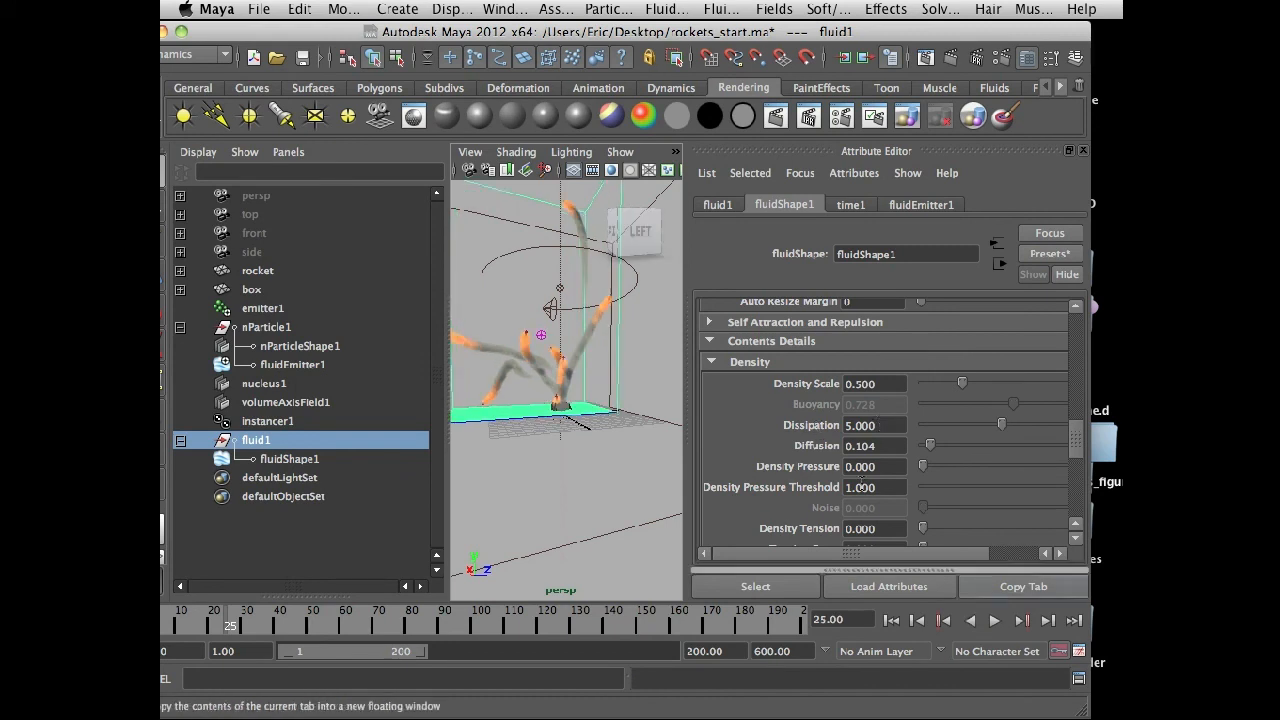
Set the density Dissipation of fluid1's shape to 6.
text(6)
key(Return)
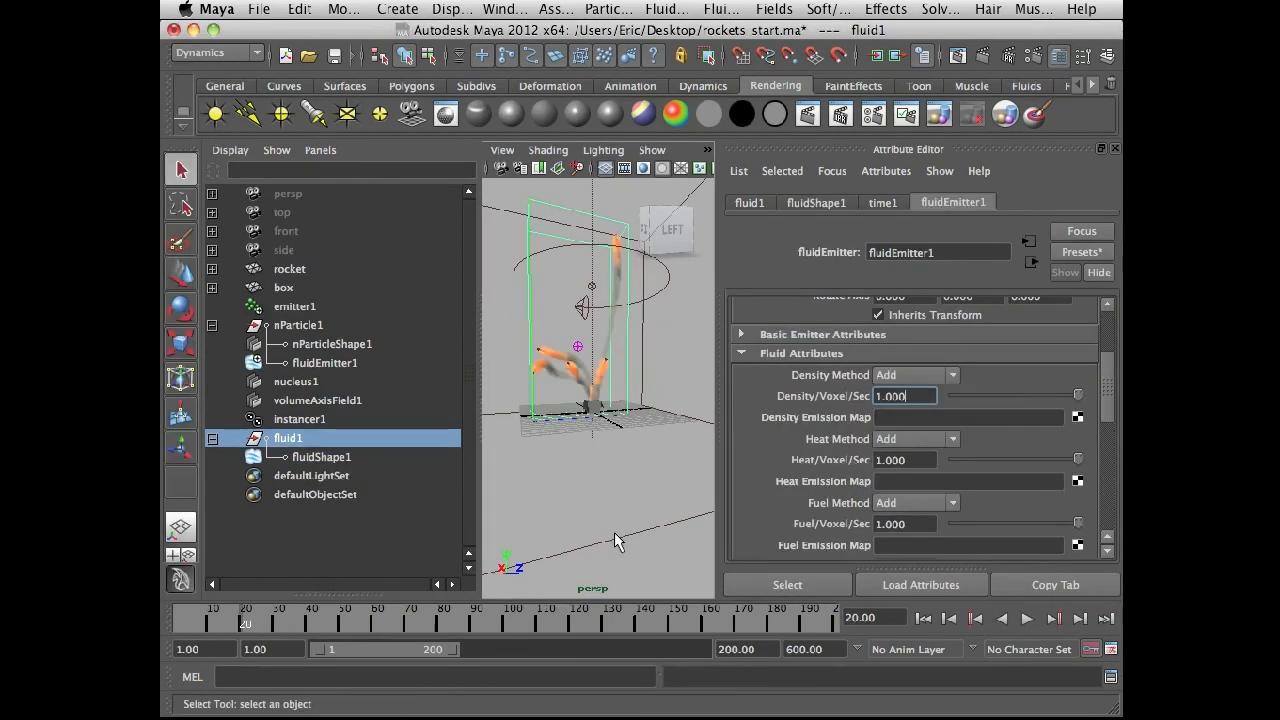